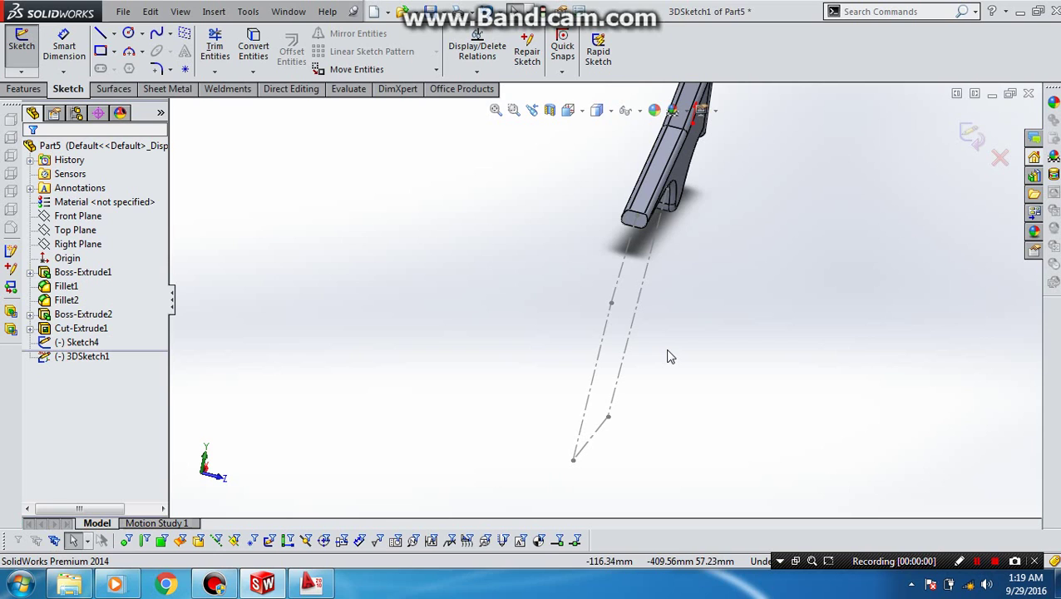
Draw a 3D sketch line along Z and make the path's lower corner point its midpoint.
{"action": "mouse_move", "coordinate": [663, 351]}
{"action": "middle_mouse_down"}
{"action": "mouse_move", "coordinate": [613, 315]}
{"action": "mouse_move", "coordinate": [669, 332]}
{"action": "middle_mouse_up"}
{"action": "right_click_drag", "start_coordinate": [753, 299], "coordinate": [644, 316]}
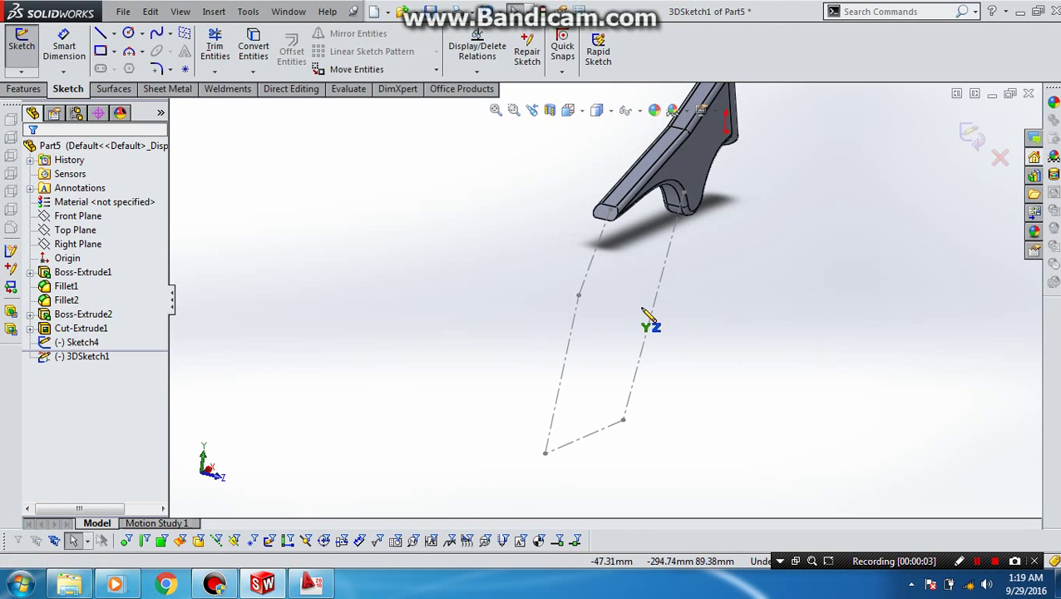
{"action": "left_click", "coordinate": [605, 355]}
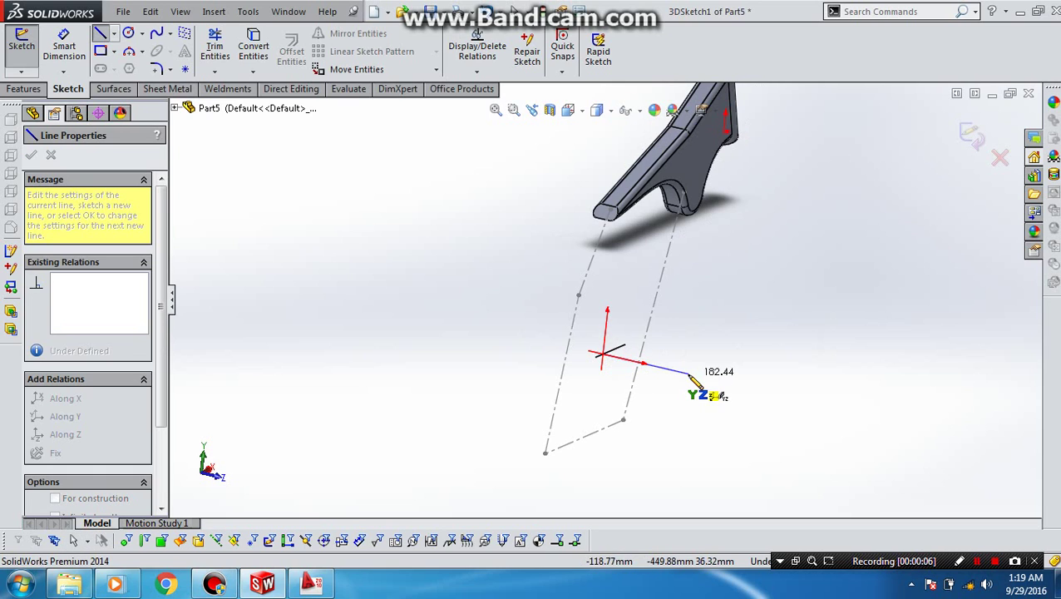
{"action": "left_click", "coordinate": [691, 375]}
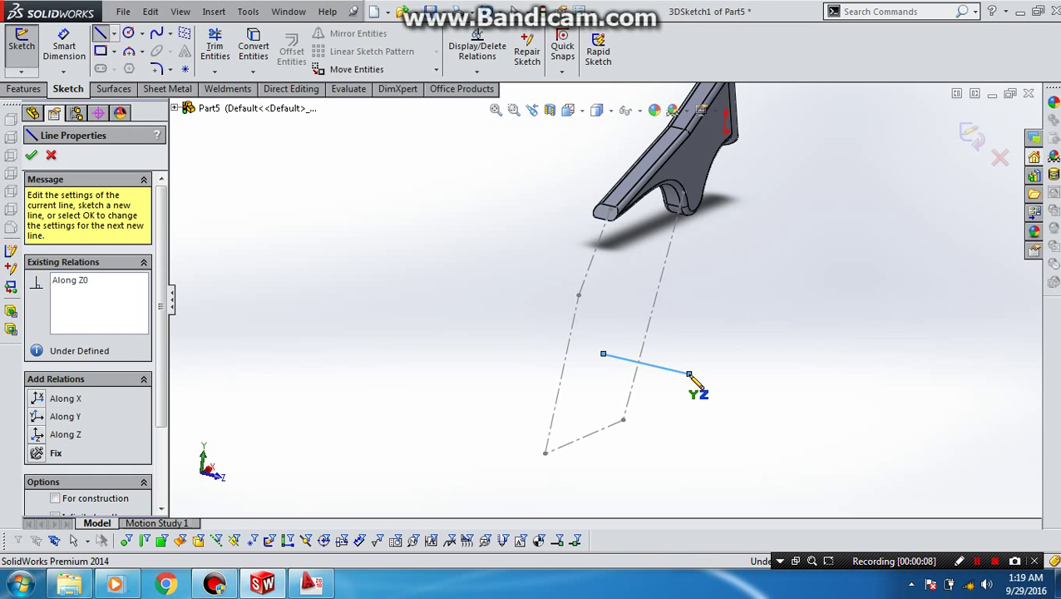
{"action": "key", "text": "Escape"}
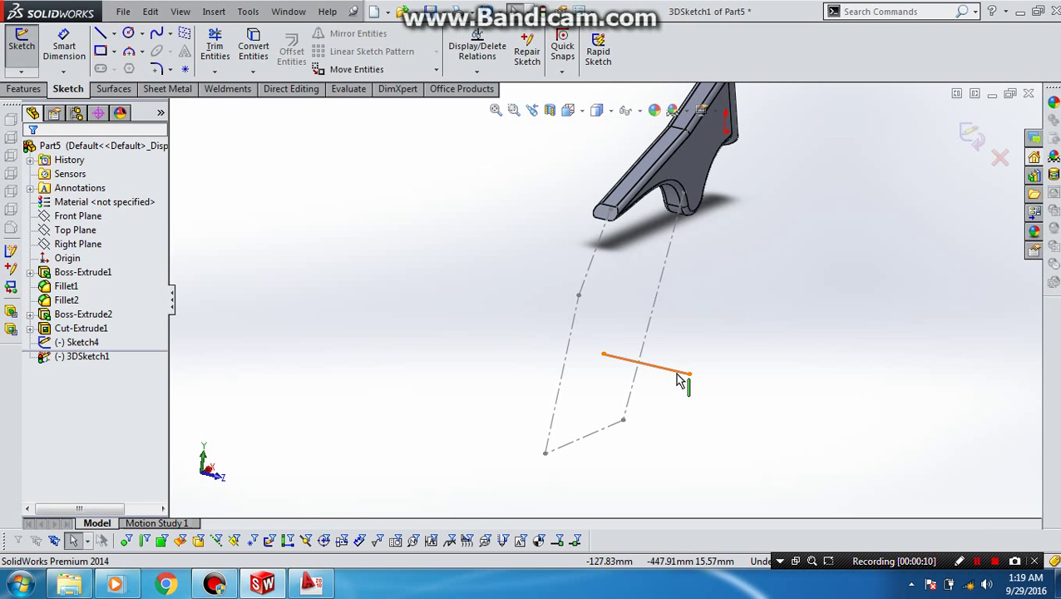
{"action": "left_click", "coordinate": [678, 377]}
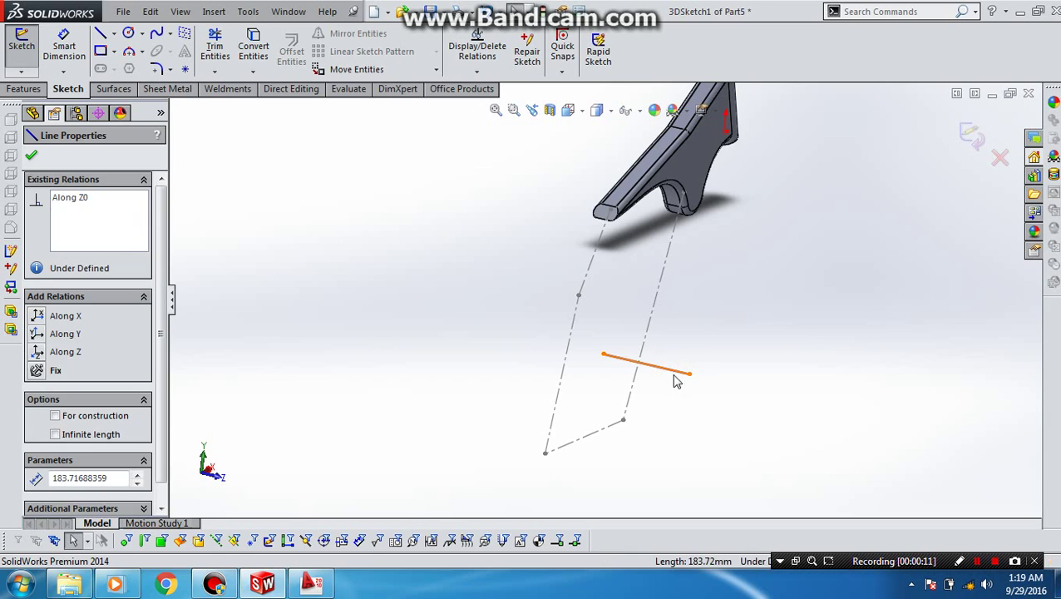
{"action": "left_click", "coordinate": [624, 426], "text": "ctrl"}
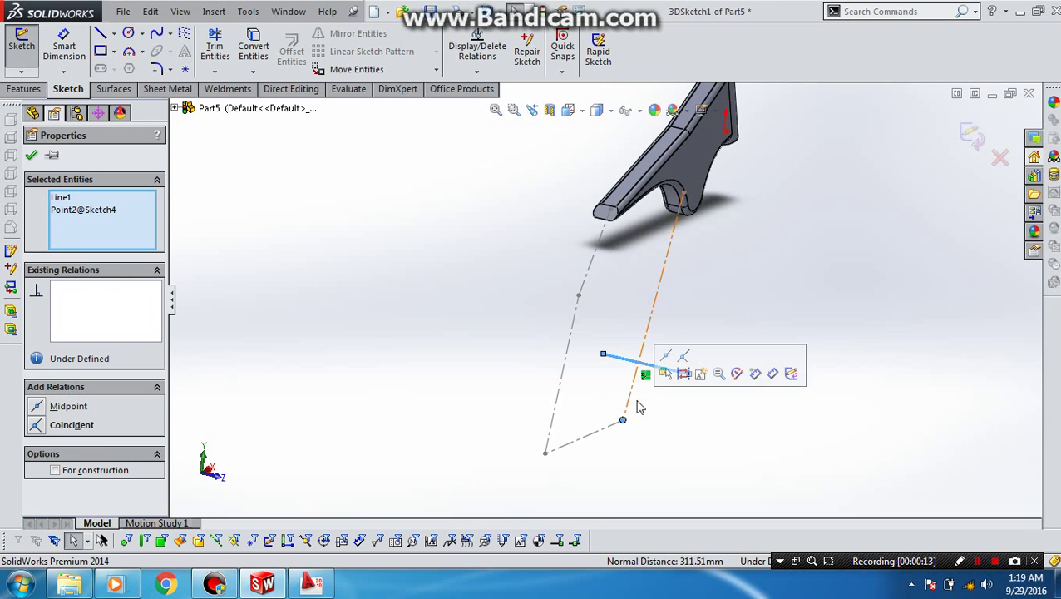
{"action": "left_click", "coordinate": [665, 360]}
Dimension the new Z line to 250 mm long.
{"action": "right_click_drag", "start_coordinate": [669, 397], "coordinate": [698, 323]}
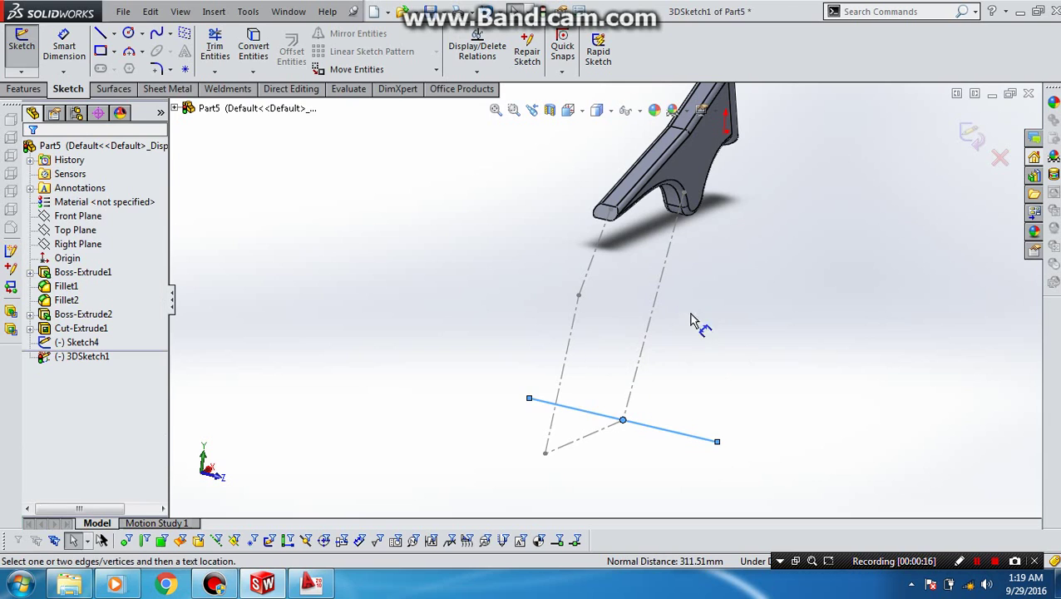
{"action": "left_click", "coordinate": [674, 405]}
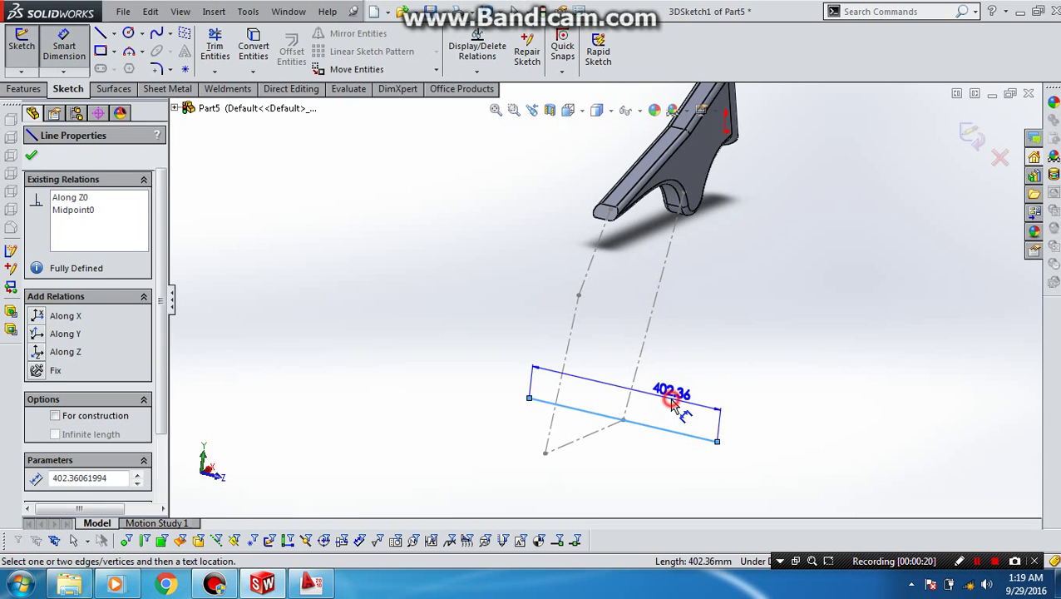
{"action": "left_click", "coordinate": [674, 405]}
{"action": "type", "text": "20"}
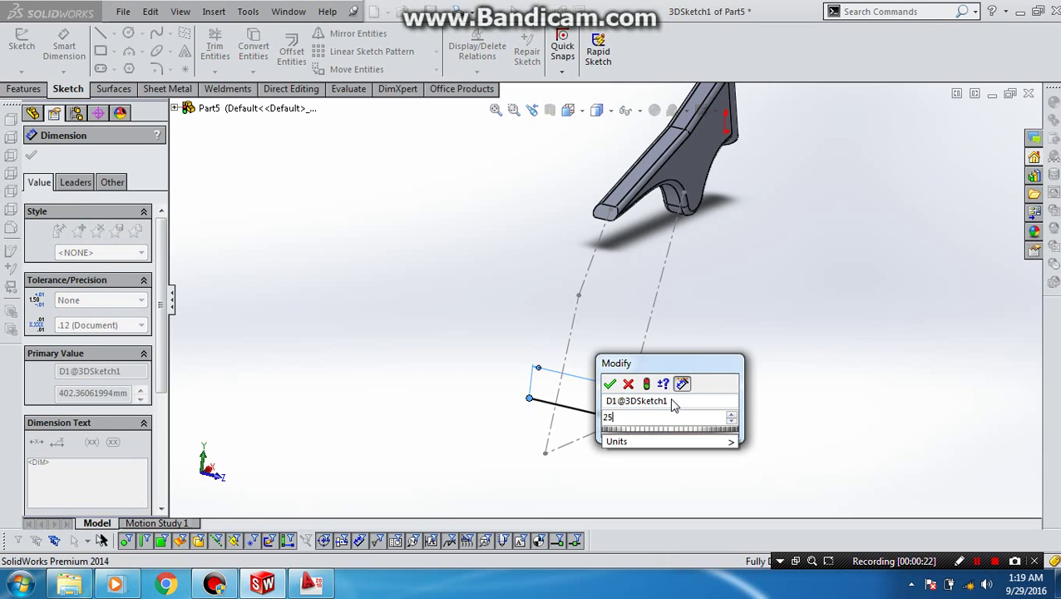
{"action": "type", "text": "0"}
{"action": "key", "text": "Escape"}
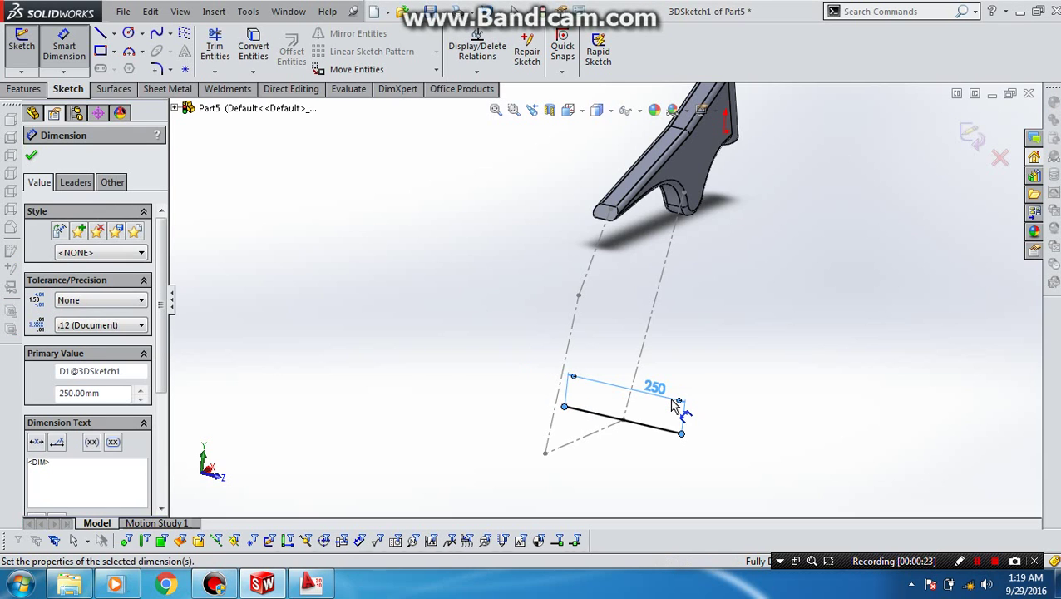
{"action": "right_click_drag", "start_coordinate": [763, 356], "coordinate": [734, 361]}
Draw a second line along Z with its midpoint on the path's bottom end point.
{"action": "key", "text": "l"}
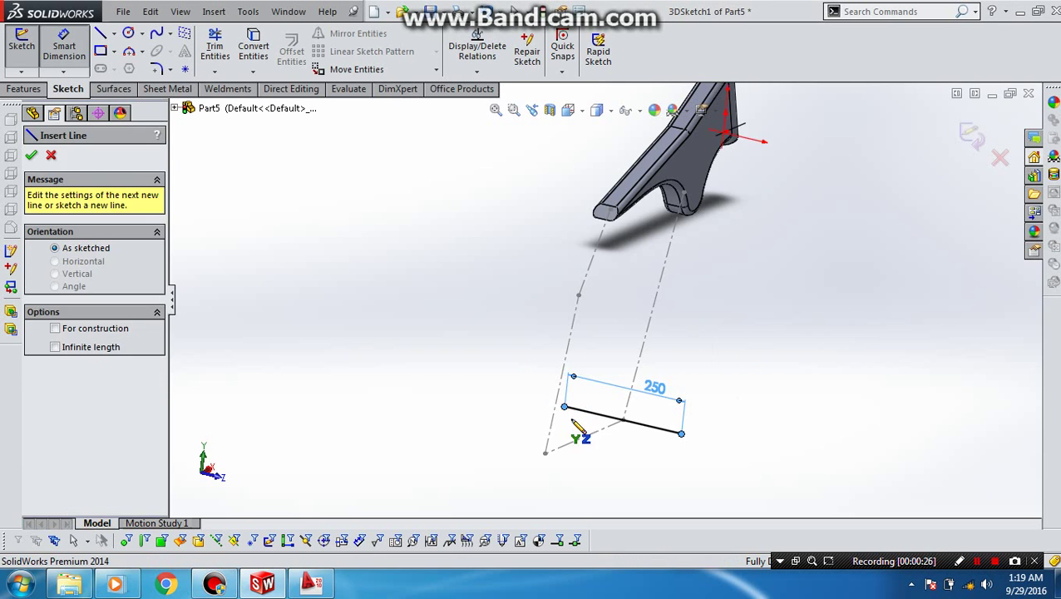
{"action": "left_click", "coordinate": [472, 451]}
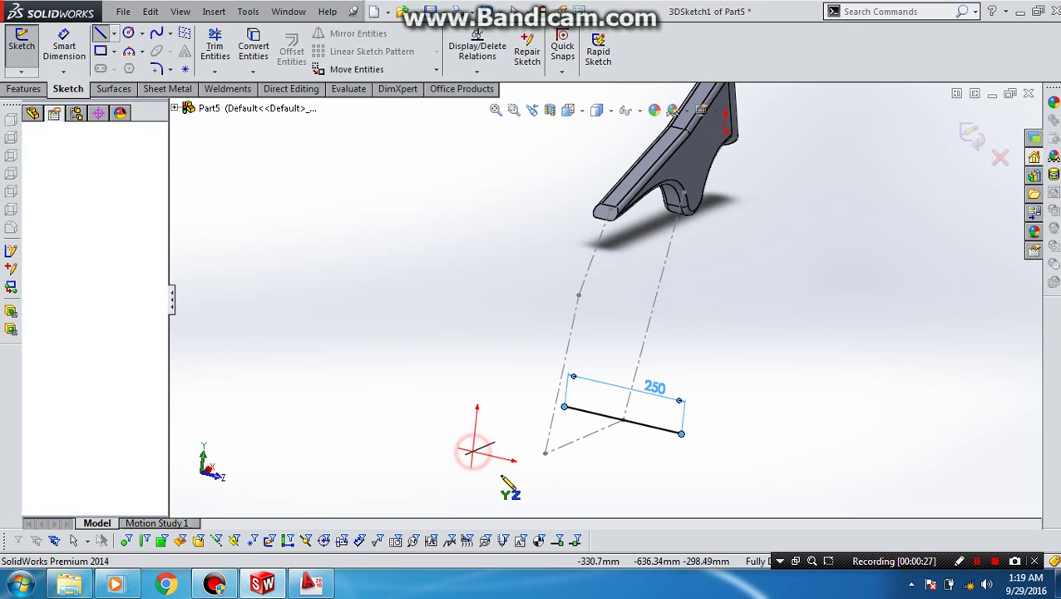
{"action": "left_click", "coordinate": [551, 470]}
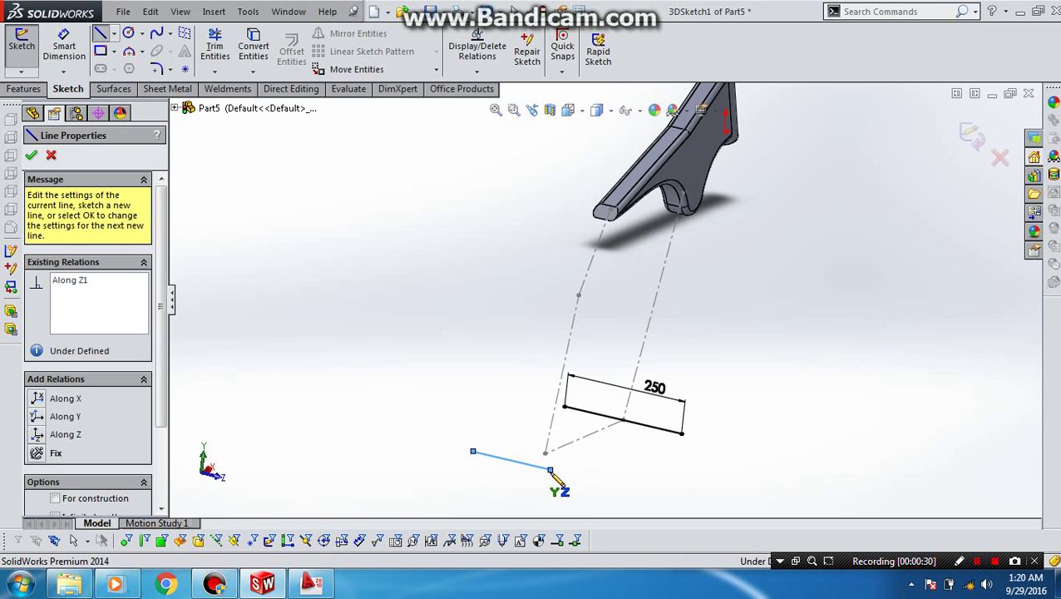
{"action": "key", "text": "Escape"}
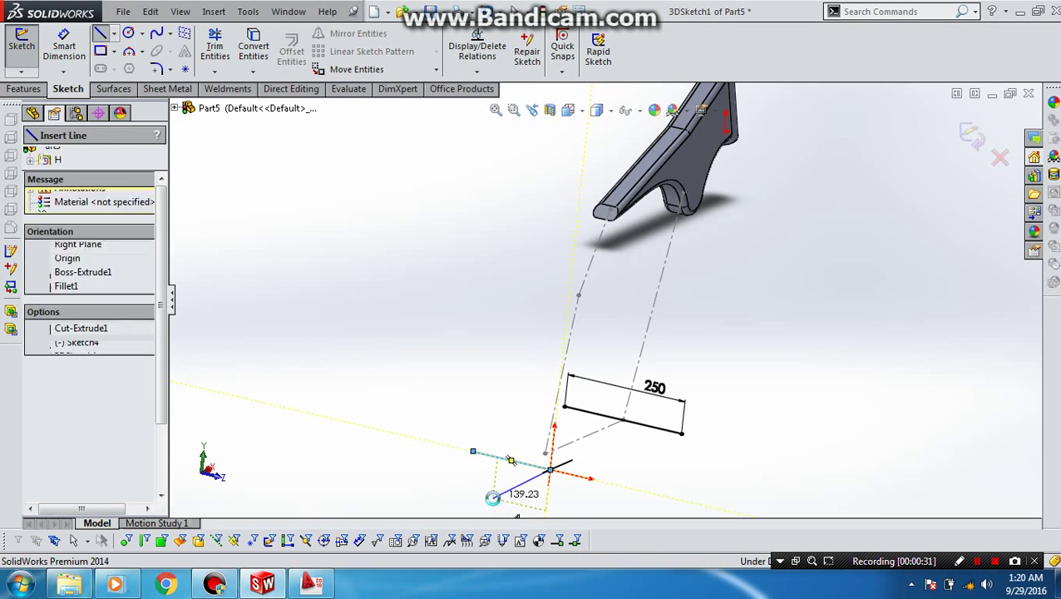
{"action": "key", "text": "Escape"}
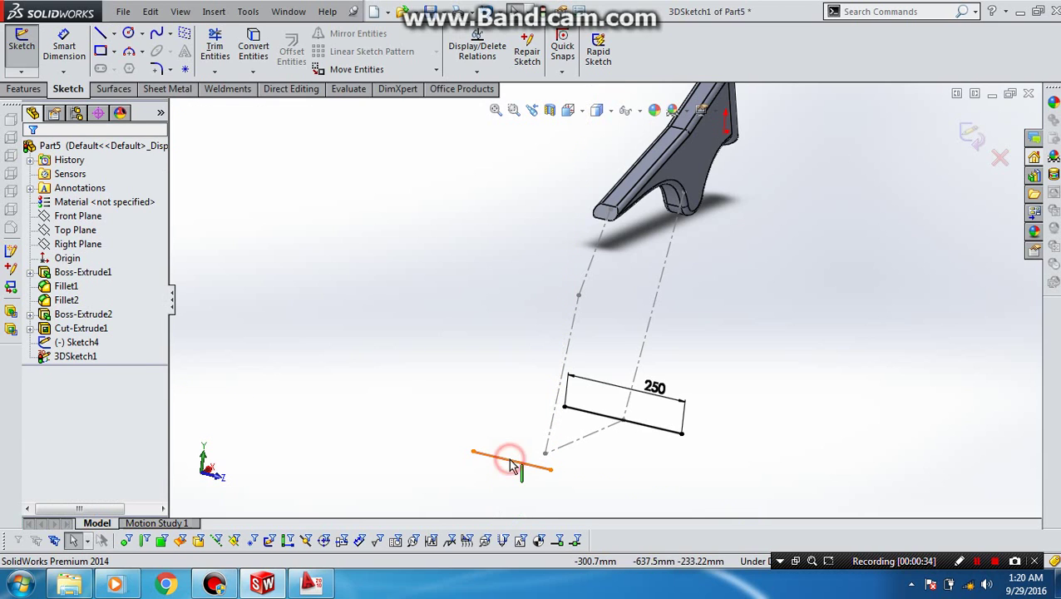
{"action": "left_click", "coordinate": [510, 463]}
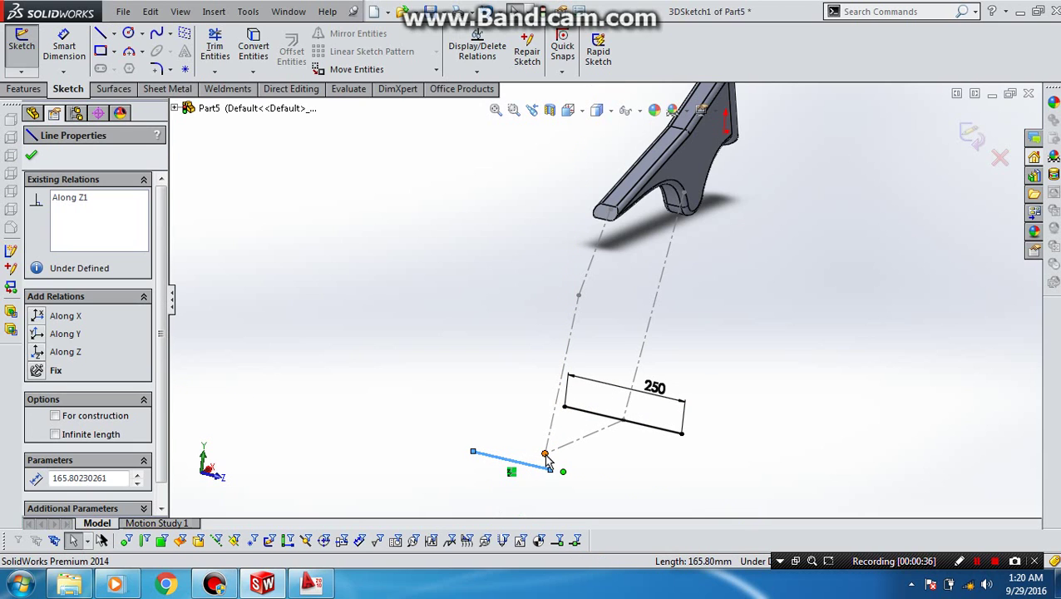
{"action": "left_click", "coordinate": [544, 453], "text": "ctrl"}
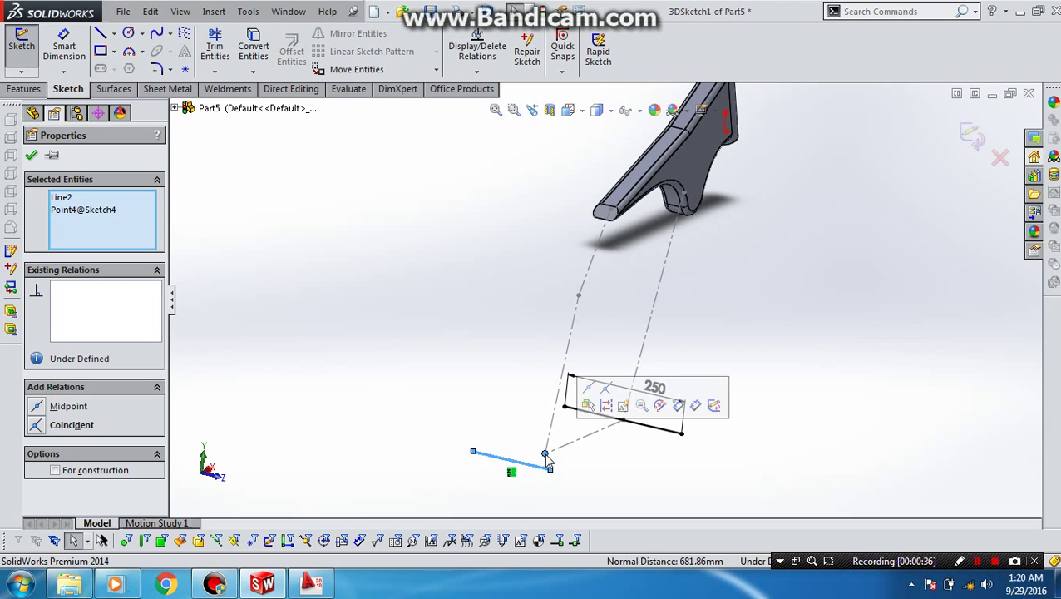
{"action": "left_click", "coordinate": [590, 389]}
Dimension the second Z line to 250 mm.
{"action": "mouse_move", "coordinate": [511, 511]}
{"action": "right_mouse_down"}
{"action": "mouse_move", "coordinate": [499, 509]}
{"action": "mouse_move", "coordinate": [497, 428]}
{"action": "right_mouse_up"}
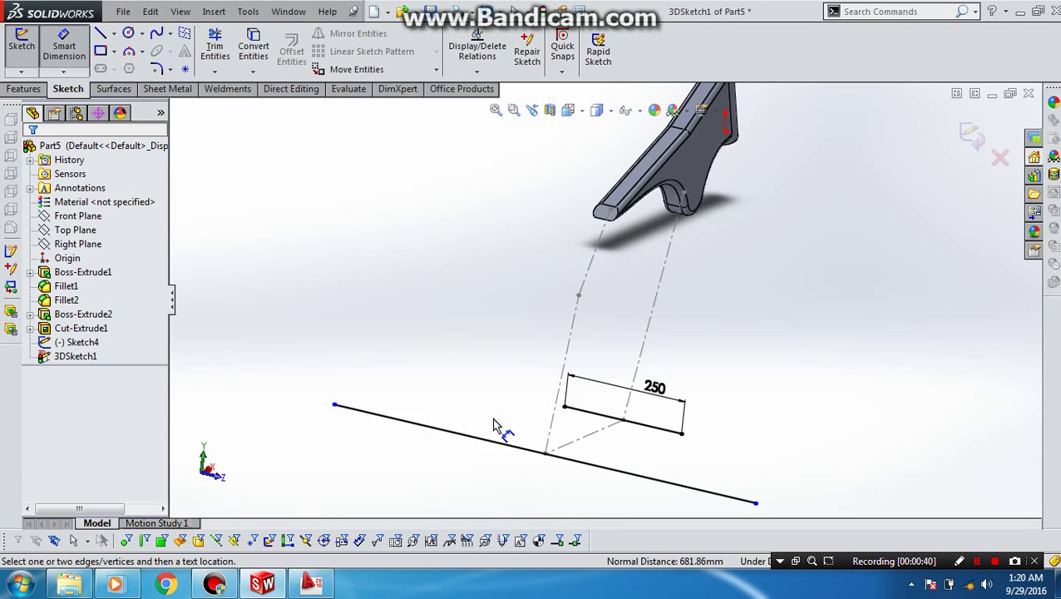
{"action": "left_click", "coordinate": [511, 417]}
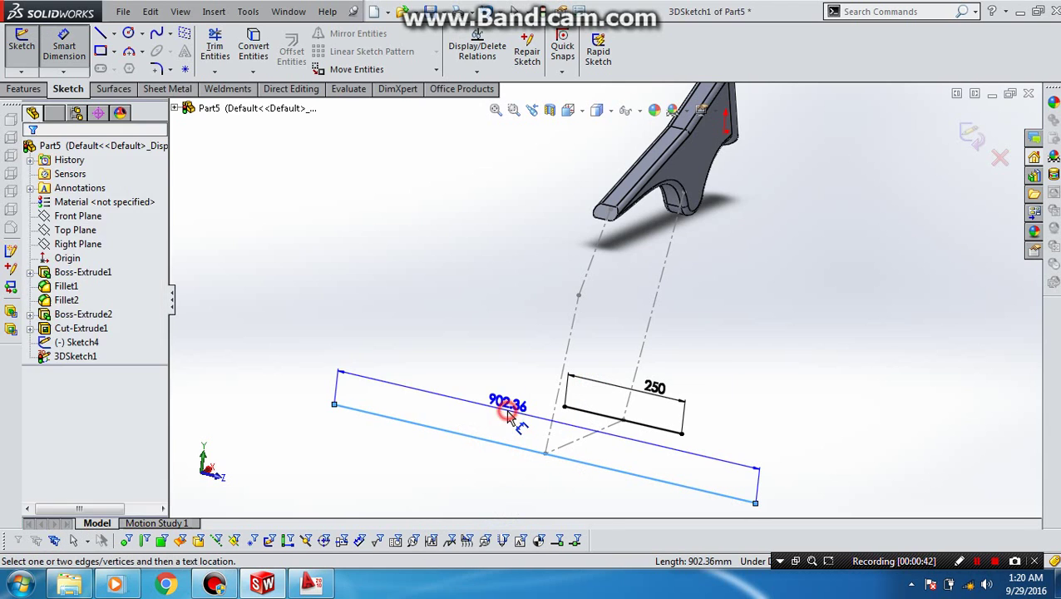
{"action": "left_click", "coordinate": [509, 416]}
{"action": "type", "text": "250"}
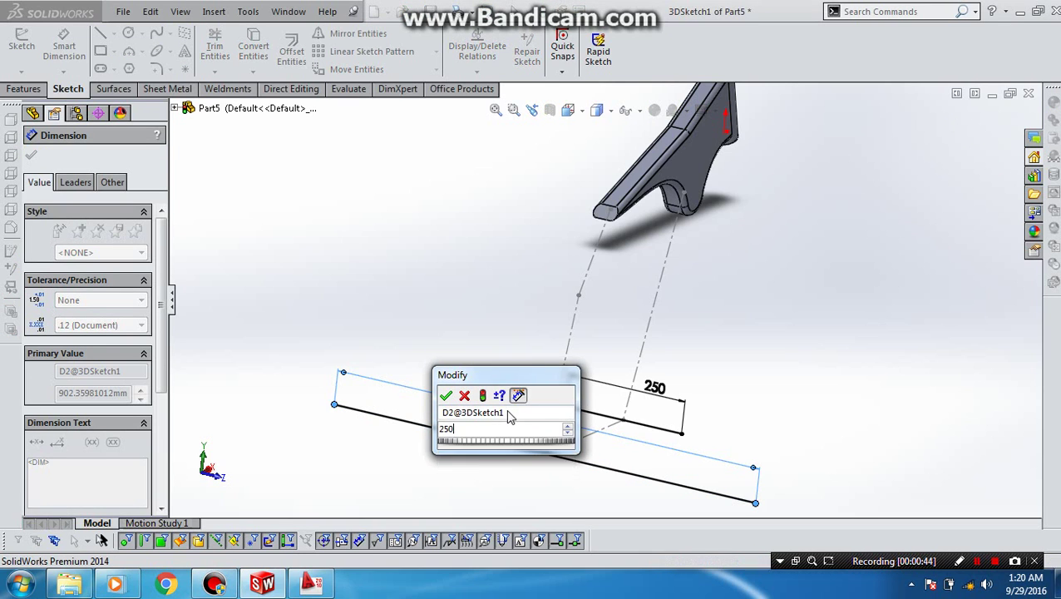
{"action": "key", "text": "Return"}
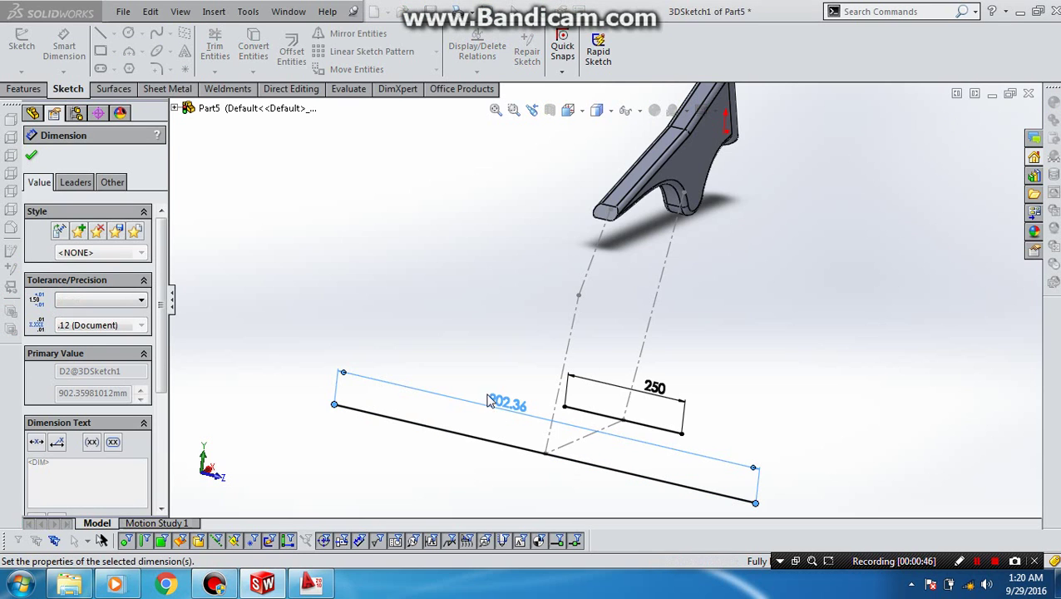
{"action": "right_click_drag", "start_coordinate": [433, 301], "coordinate": [315, 319]}
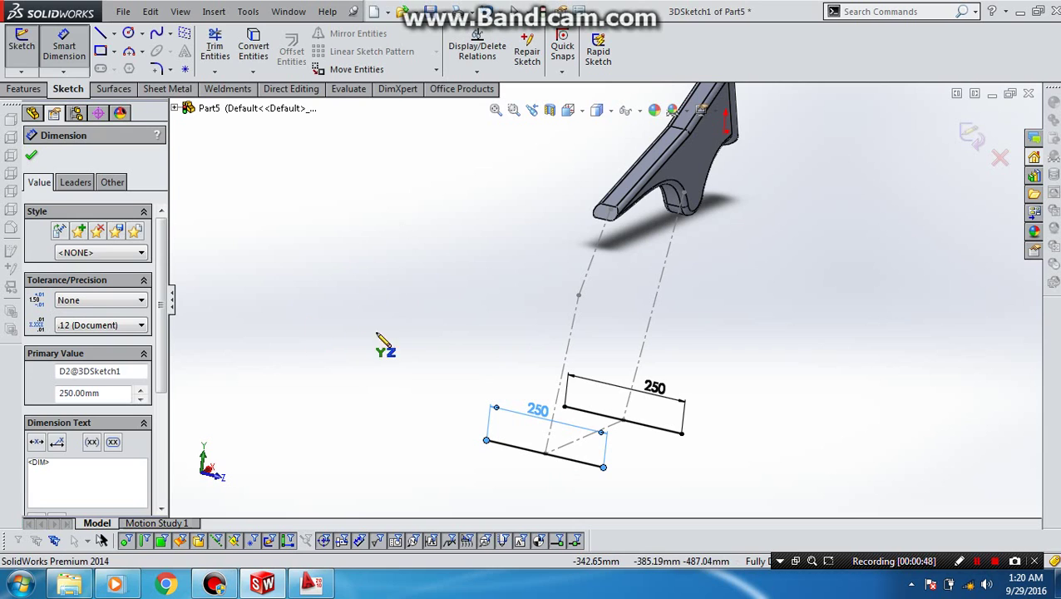
{"action": "left_click", "coordinate": [485, 288]}
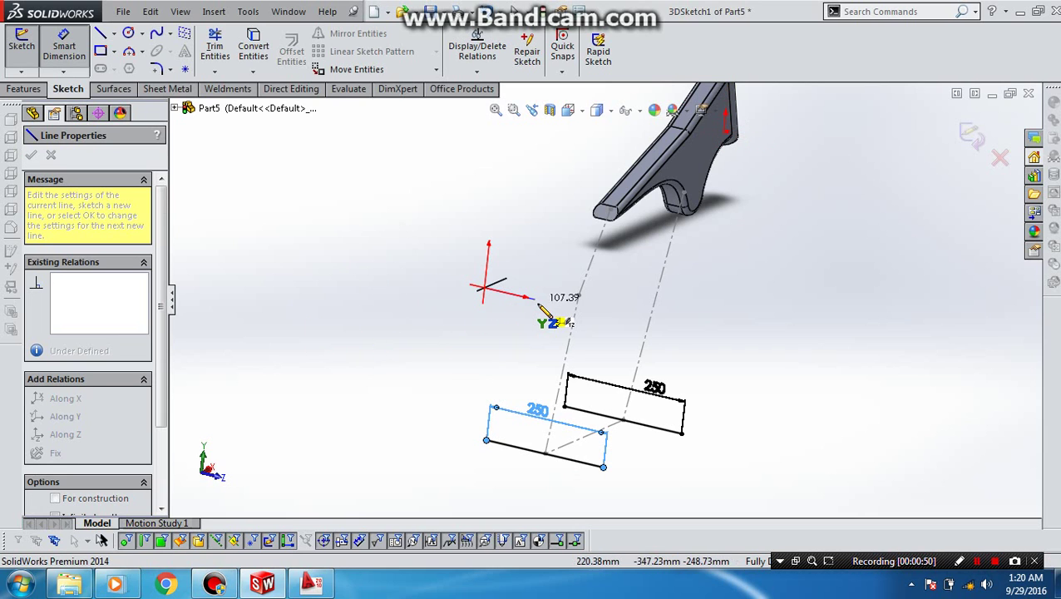
Draw a third Z line with its midpoint on the path's upper point.
{"action": "left_click", "coordinate": [541, 301]}
{"action": "key", "text": "Escape"}
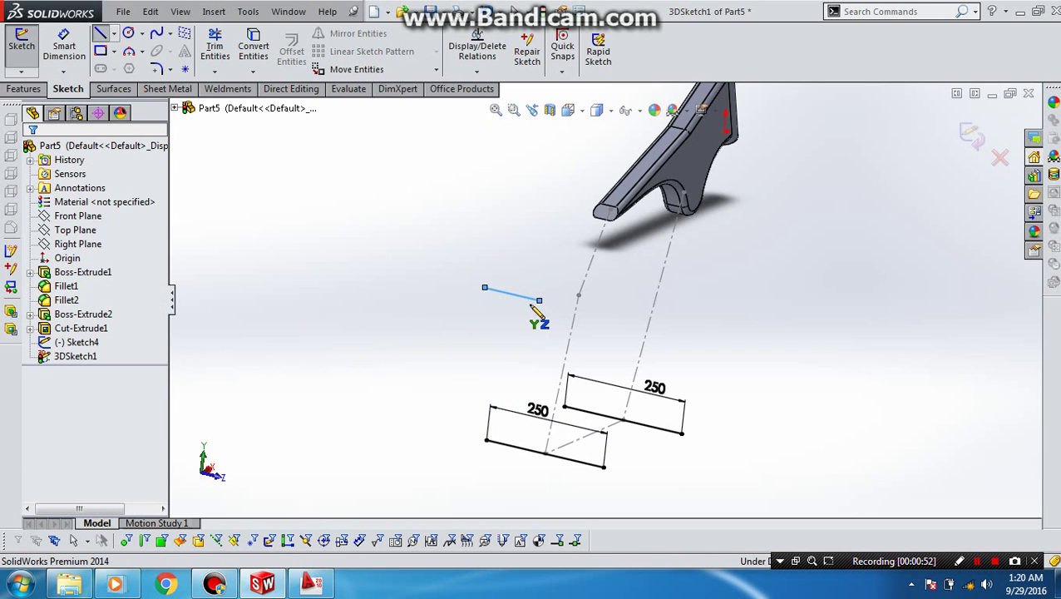
{"action": "left_click", "coordinate": [523, 302]}
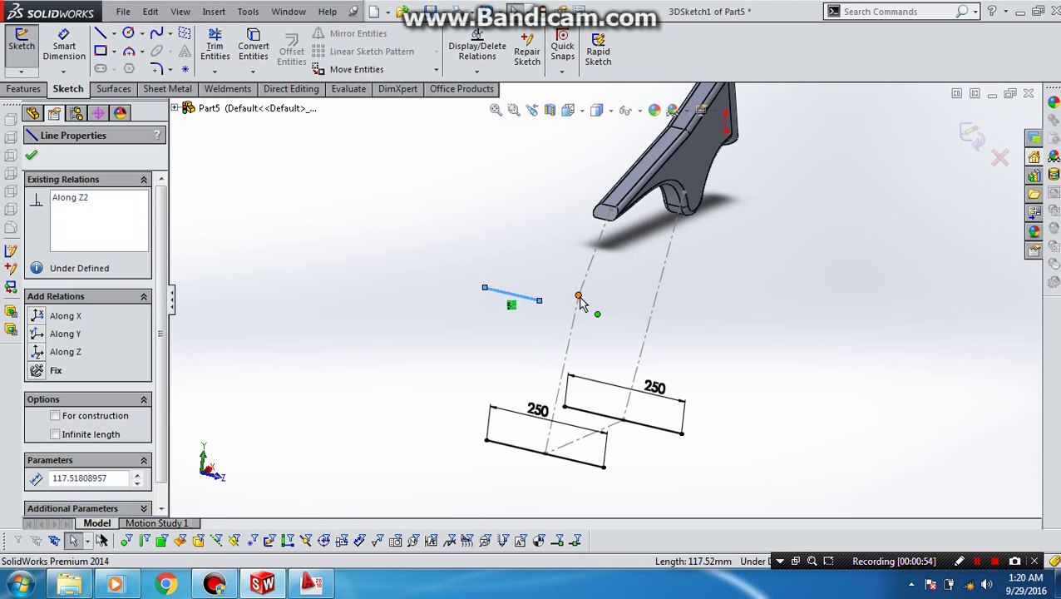
{"action": "left_click", "coordinate": [579, 298], "text": "ctrl"}
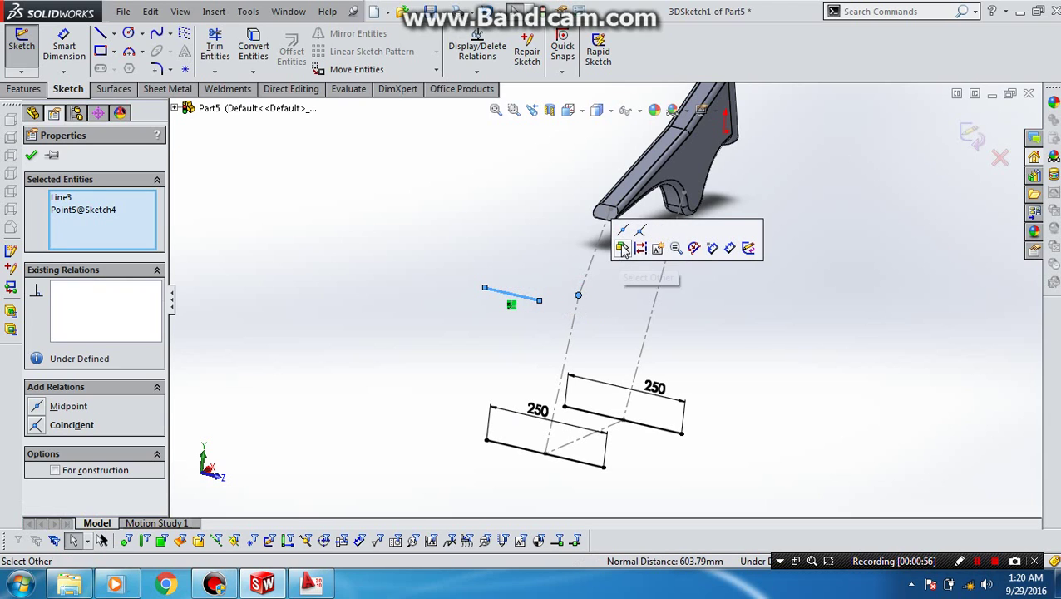
{"action": "left_click", "coordinate": [622, 230]}
Dimension the upper line to 200 mm and orbit the view around the sketch.
{"action": "right_click_drag", "start_coordinate": [486, 341], "coordinate": [488, 294]}
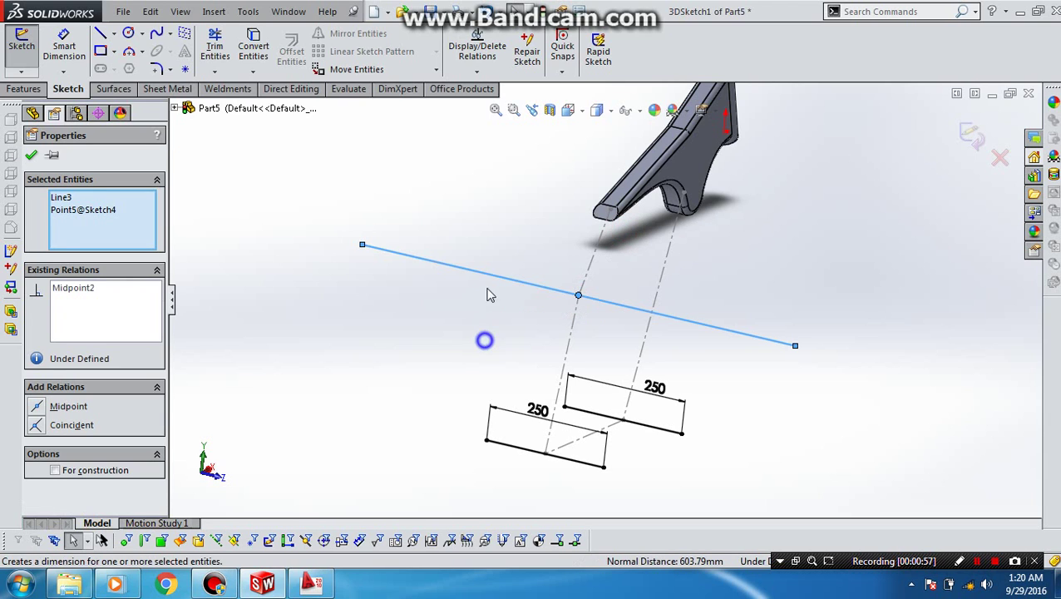
{"action": "left_click", "coordinate": [499, 277]}
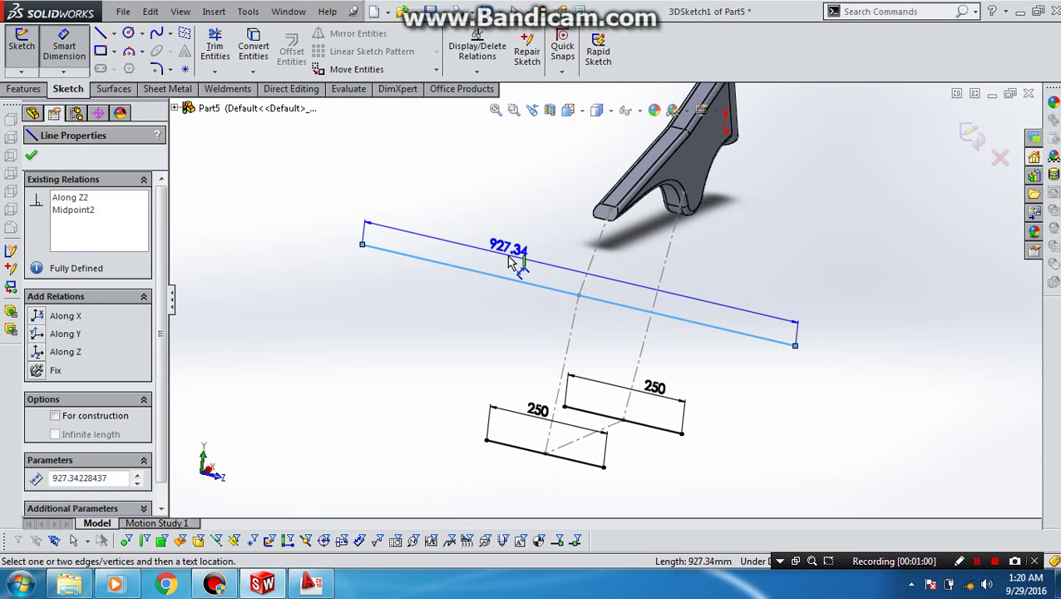
{"action": "left_click", "coordinate": [511, 261]}
{"action": "type", "text": "200"}
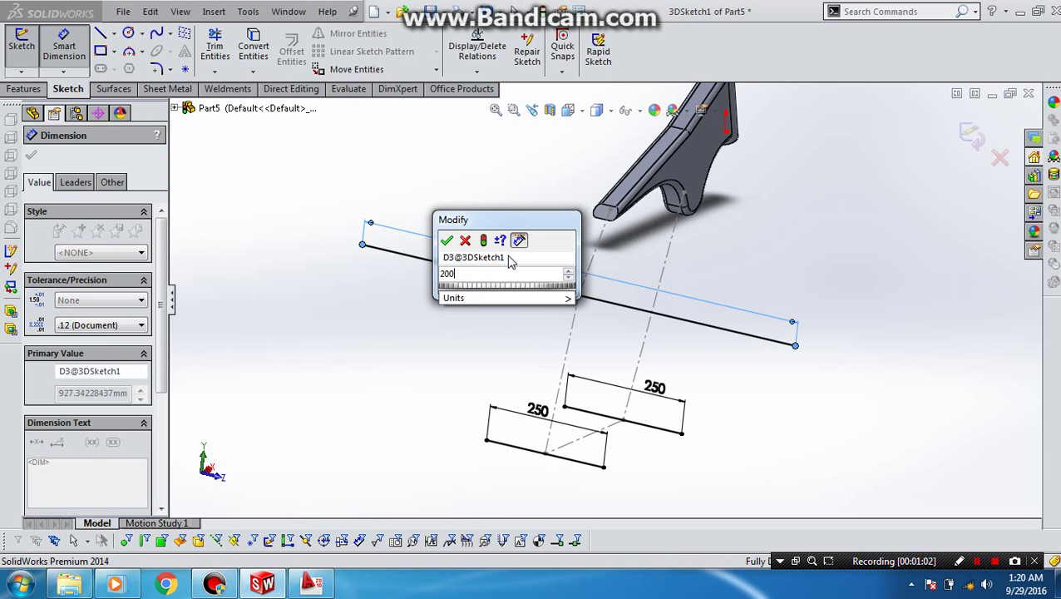
{"action": "key", "text": "Return"}
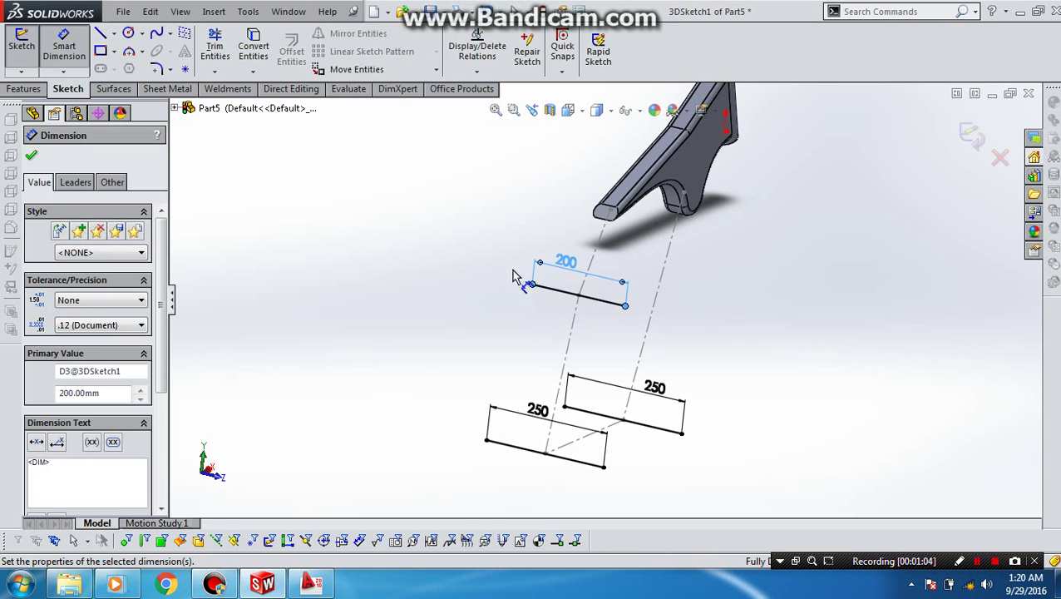
{"action": "mouse_move", "coordinate": [516, 275]}
{"action": "middle_mouse_down"}
{"action": "mouse_move", "coordinate": [545, 324]}
{"action": "mouse_move", "coordinate": [447, 313]}
{"action": "mouse_move", "coordinate": [480, 318]}
{"action": "mouse_move", "coordinate": [521, 278]}
{"action": "mouse_move", "coordinate": [508, 272]}
{"action": "mouse_move", "coordinate": [568, 319]}
{"action": "middle_mouse_up"}
{"action": "right_click_drag", "start_coordinate": [785, 325], "coordinate": [731, 339]}
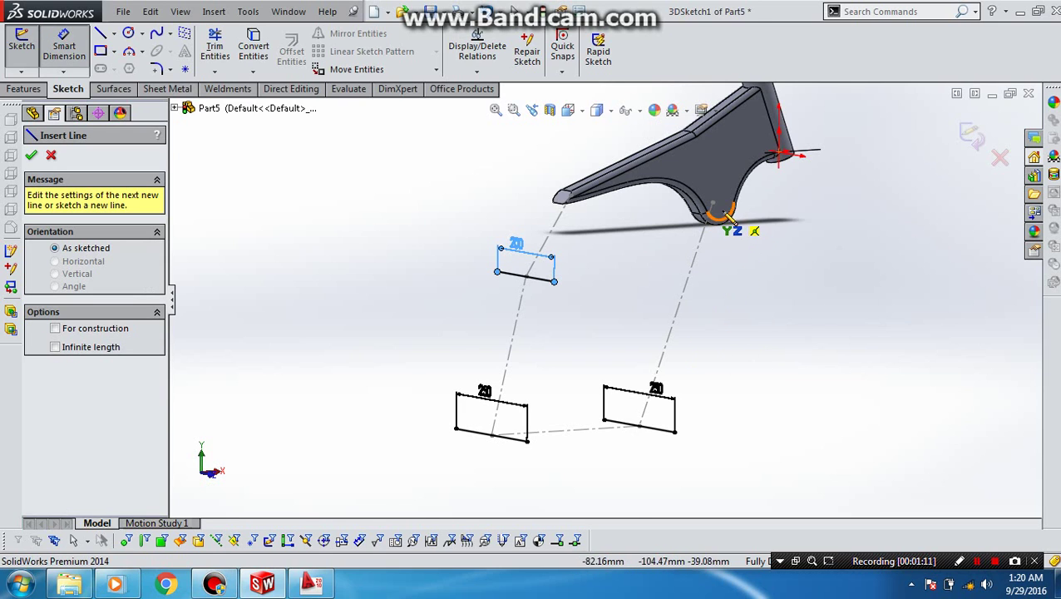
Draw lines from the part's curved underside to the right corner, across the bottom, and up to the 200 line's corner.
{"action": "scroll", "coordinate": [721, 215], "scroll_direction": "down", "scroll_amount": 1}
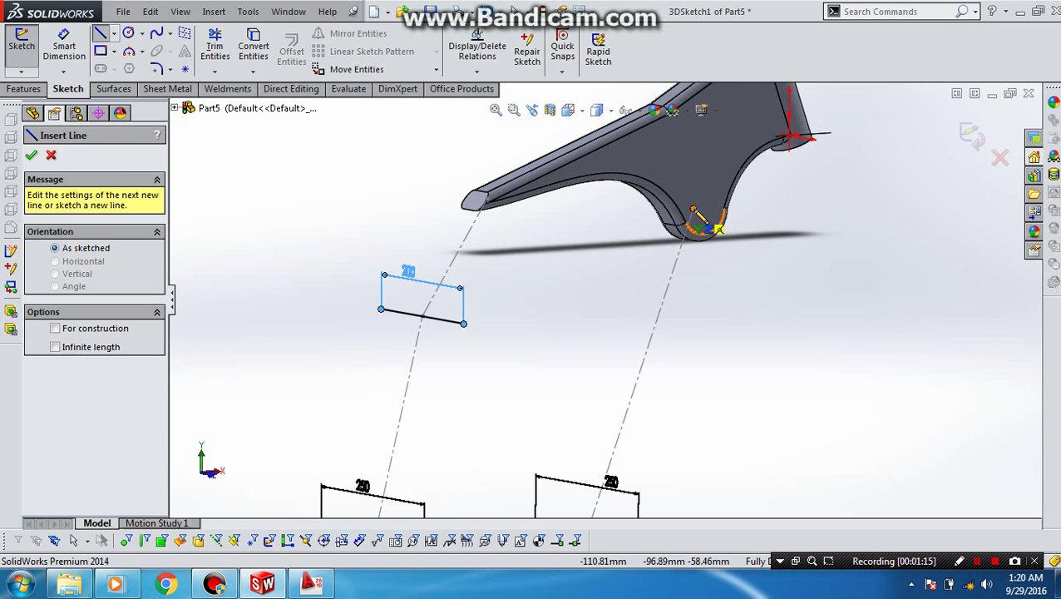
{"action": "left_click", "coordinate": [699, 213]}
{"action": "scroll", "coordinate": [685, 378], "scroll_direction": "up", "scroll_amount": 1}
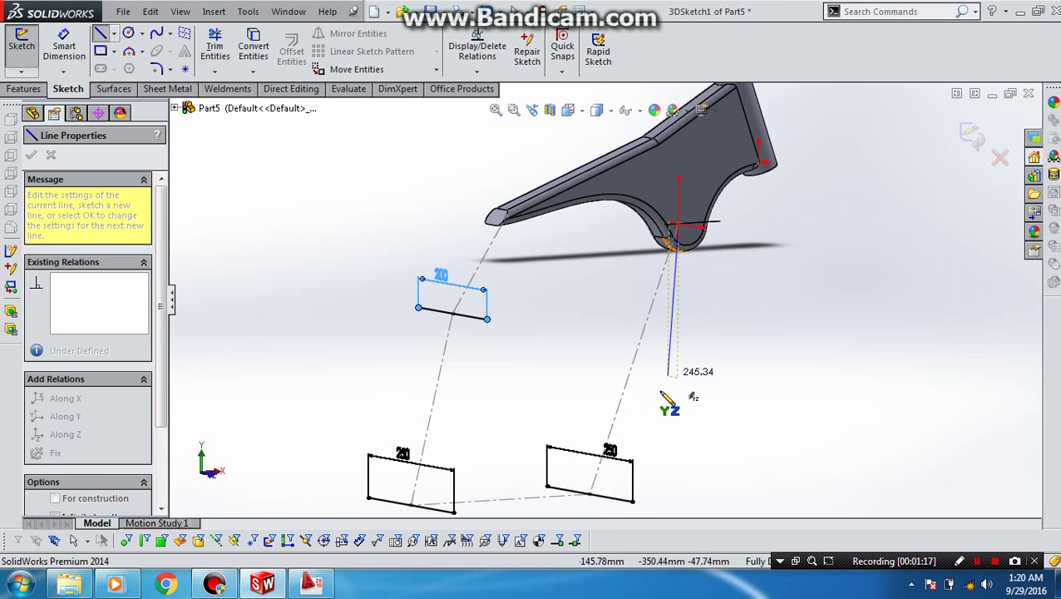
{"action": "left_click", "coordinate": [632, 501]}
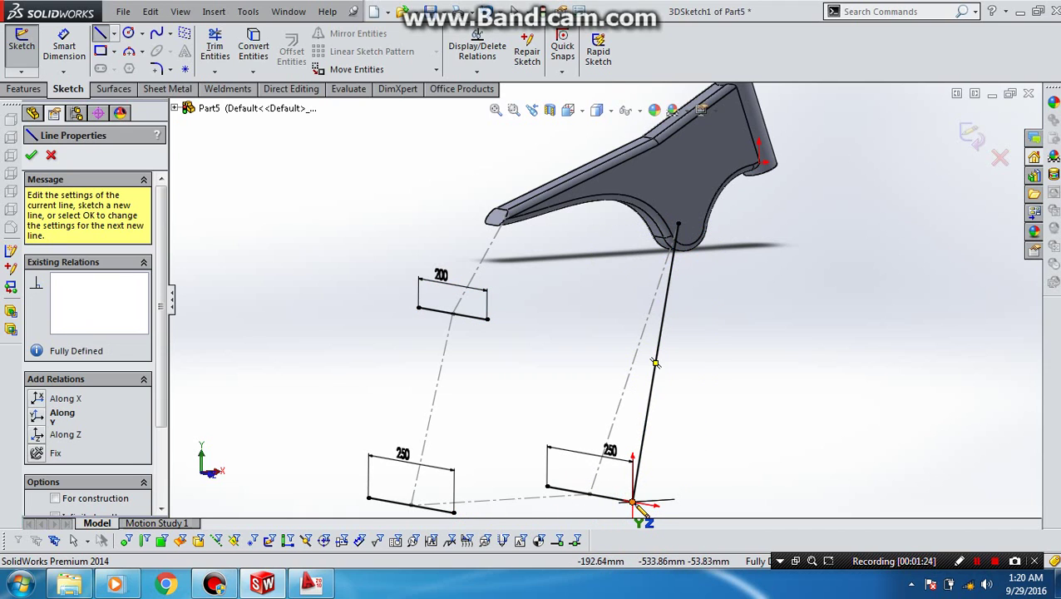
{"action": "key", "text": "Escape"}
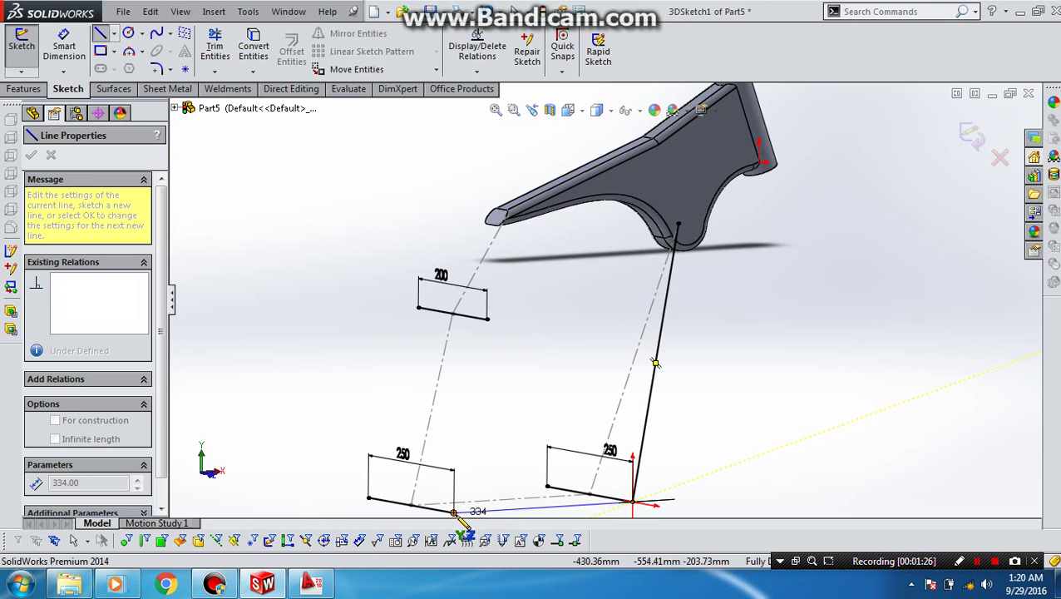
{"action": "left_click", "coordinate": [455, 509]}
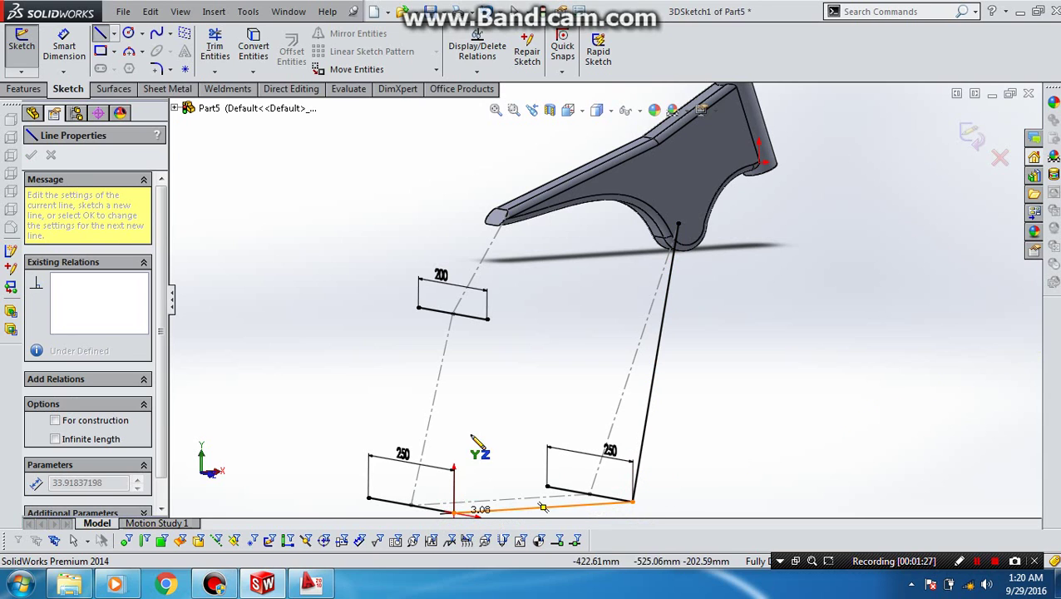
{"action": "left_click", "coordinate": [487, 319]}
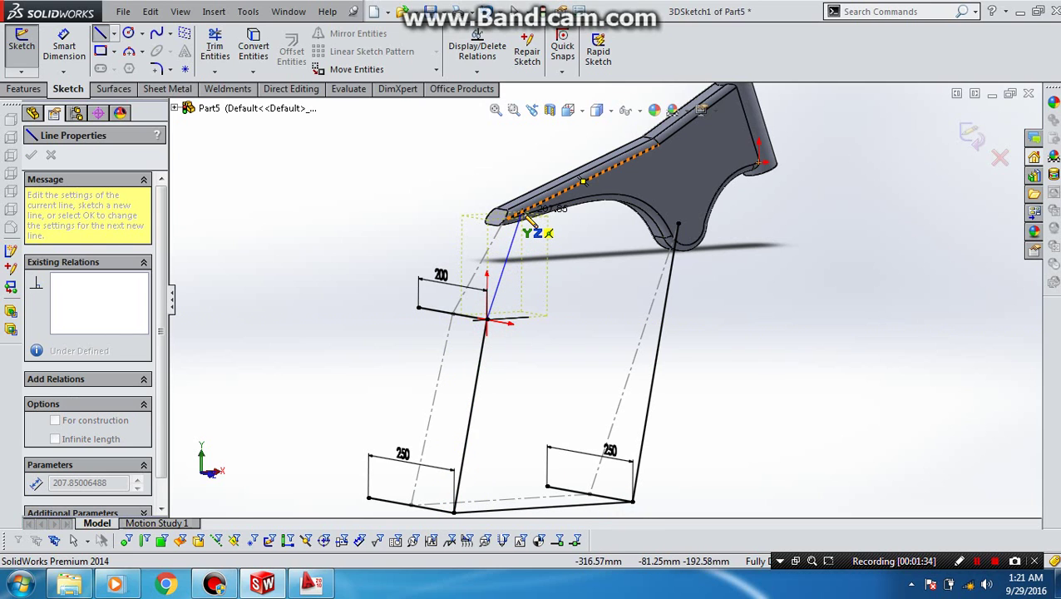
Finish the line chain at the part's tip.
{"action": "scroll", "coordinate": [530, 223], "scroll_direction": "down", "scroll_amount": 2}
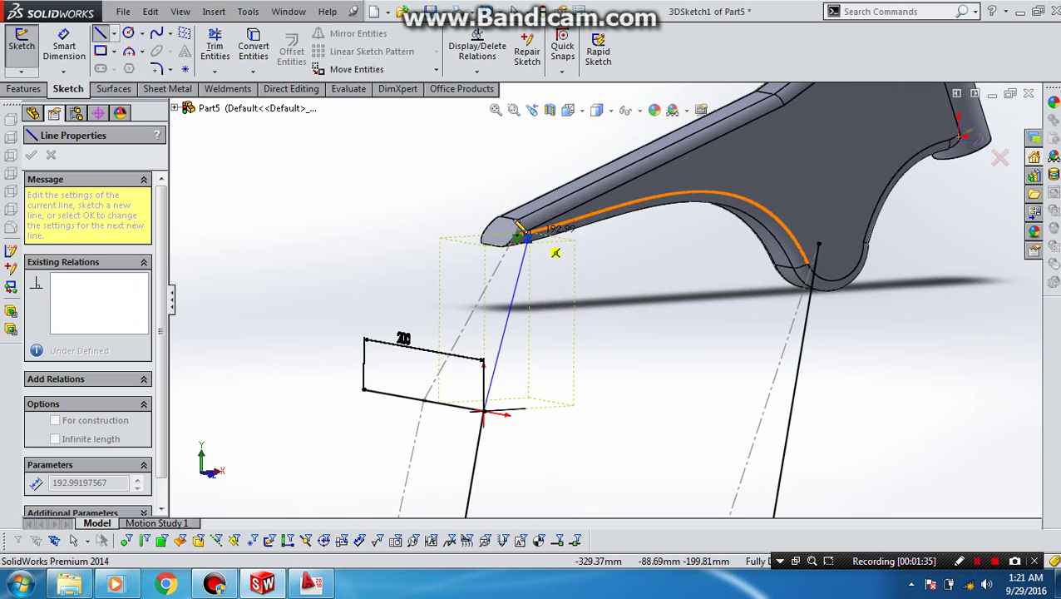
{"action": "scroll", "coordinate": [535, 239], "scroll_direction": "down", "scroll_amount": 2}
{"action": "scroll", "coordinate": [559, 249], "scroll_direction": "down", "scroll_amount": 1}
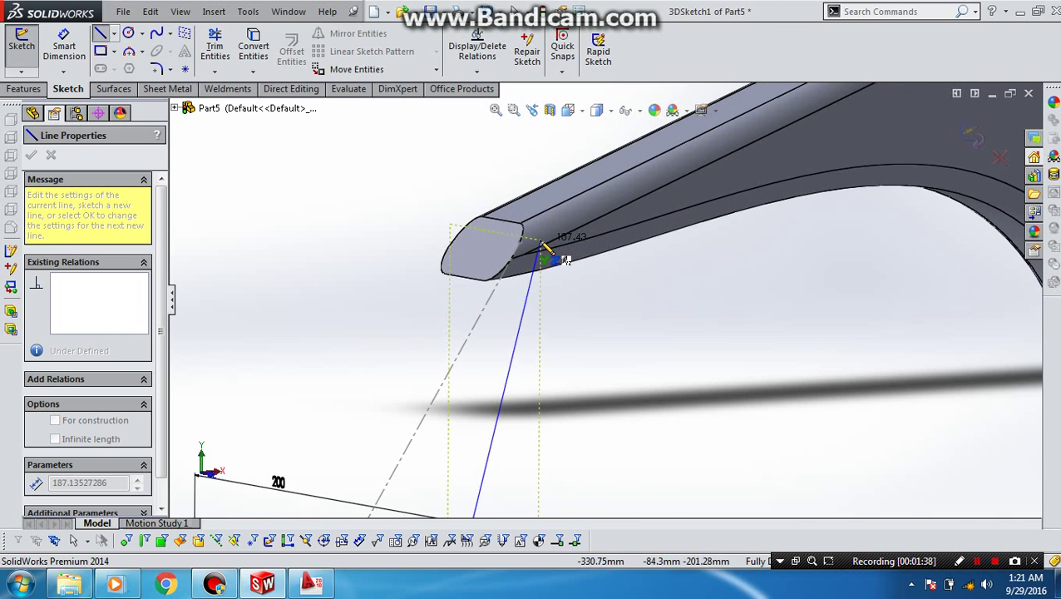
{"action": "scroll", "coordinate": [490, 279], "scroll_direction": "down", "scroll_amount": 1}
{"action": "scroll", "coordinate": [485, 281], "scroll_direction": "up", "scroll_amount": 1}
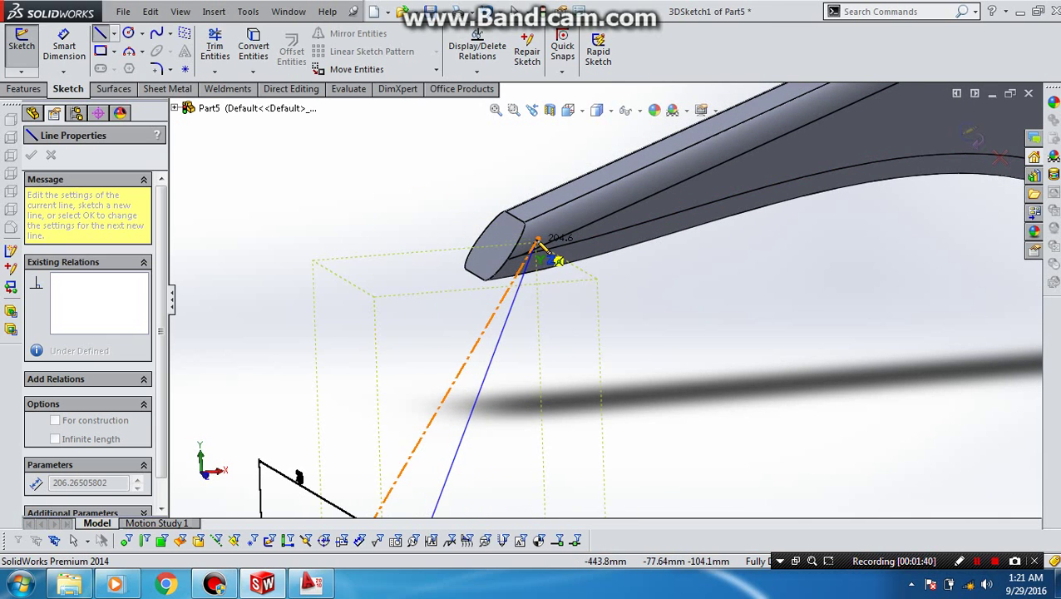
{"action": "left_click", "coordinate": [538, 240]}
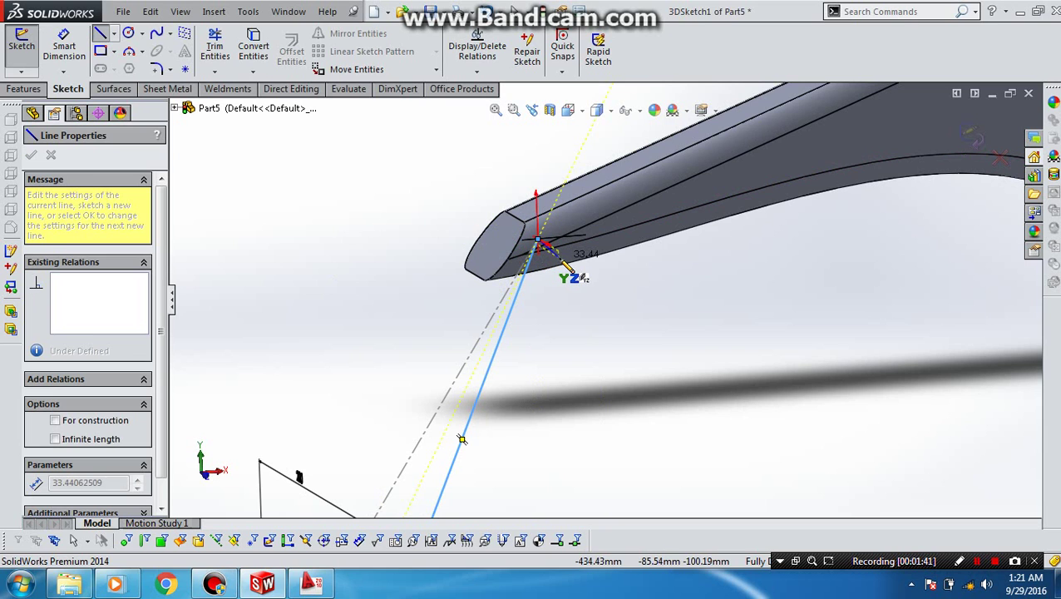
{"action": "key", "text": "Escape"}
{"action": "key", "text": "Escape"}
Select the short right and upper-left lines, then clear the selection.
{"action": "scroll", "coordinate": [569, 283], "scroll_direction": "up", "scroll_amount": 1}
{"action": "scroll", "coordinate": [569, 283], "scroll_direction": "up", "scroll_amount": 3}
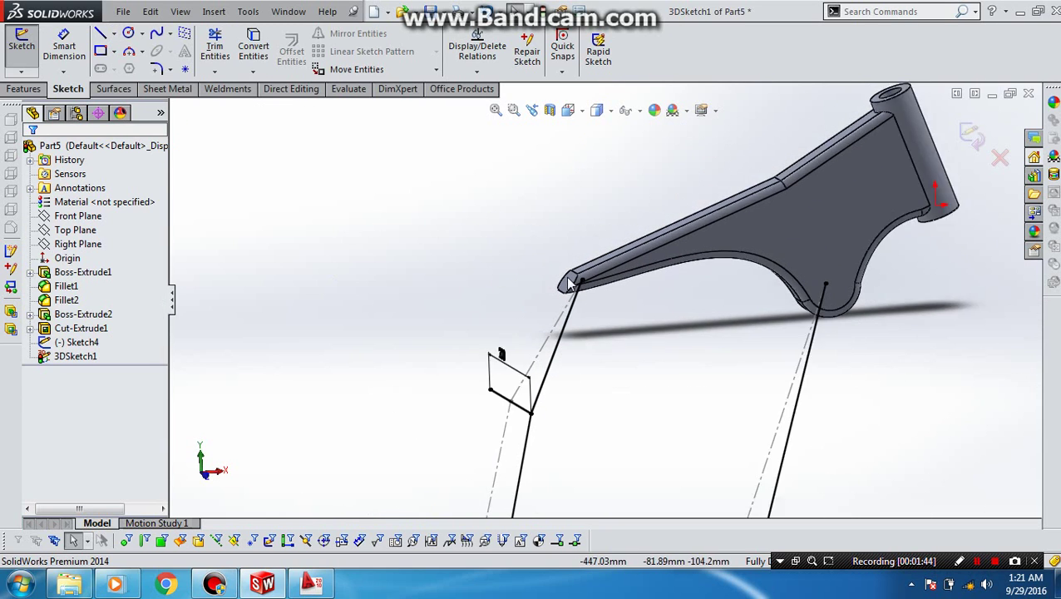
{"action": "scroll", "coordinate": [622, 382], "scroll_direction": "up", "scroll_amount": 2}
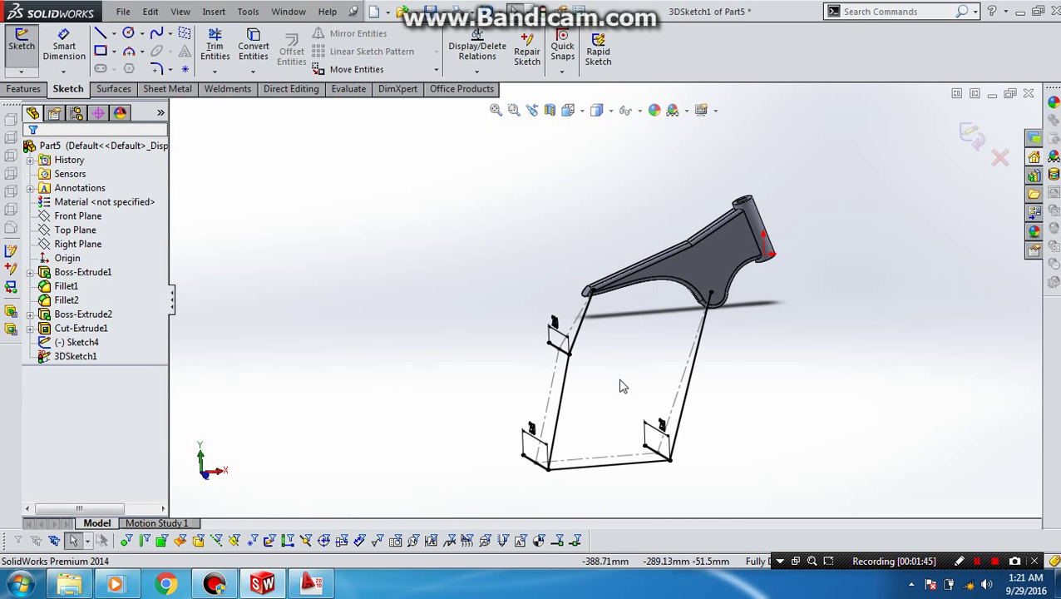
{"action": "left_click", "coordinate": [654, 454]}
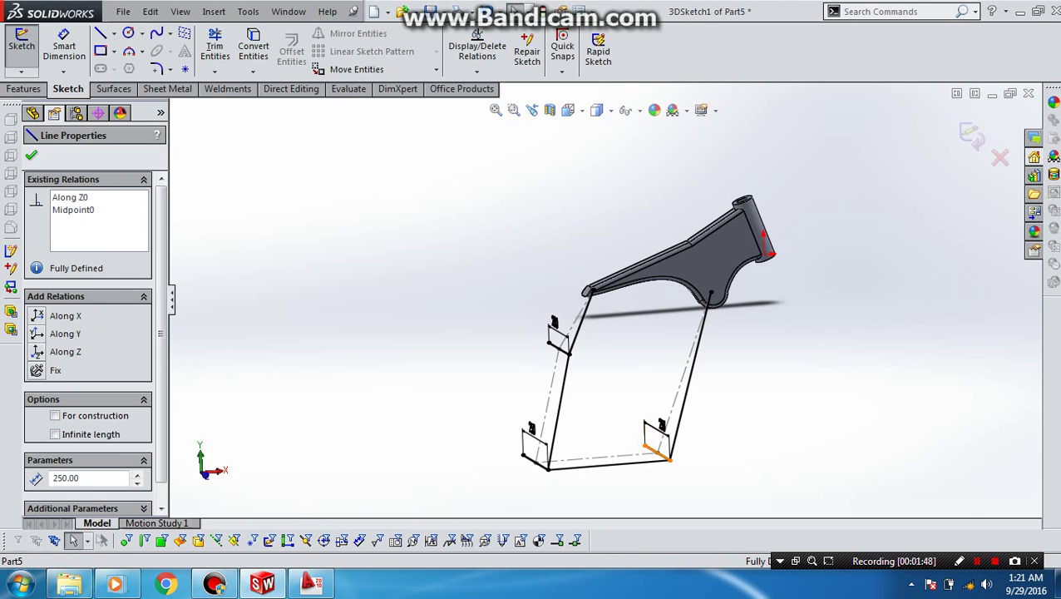
{"action": "left_click", "coordinate": [556, 353], "text": "ctrl"}
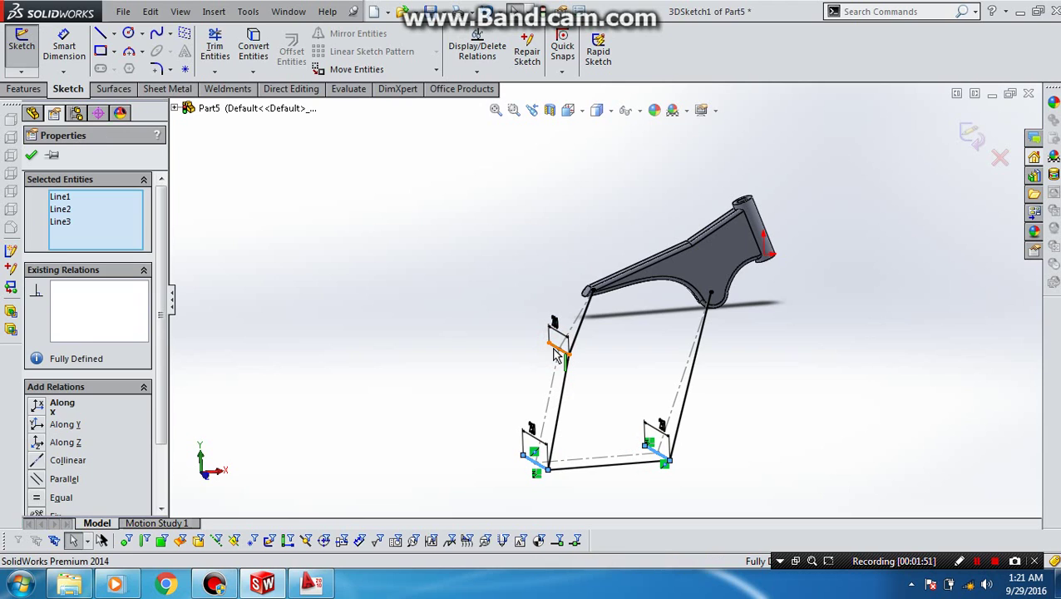
{"action": "left_click", "coordinate": [616, 351]}
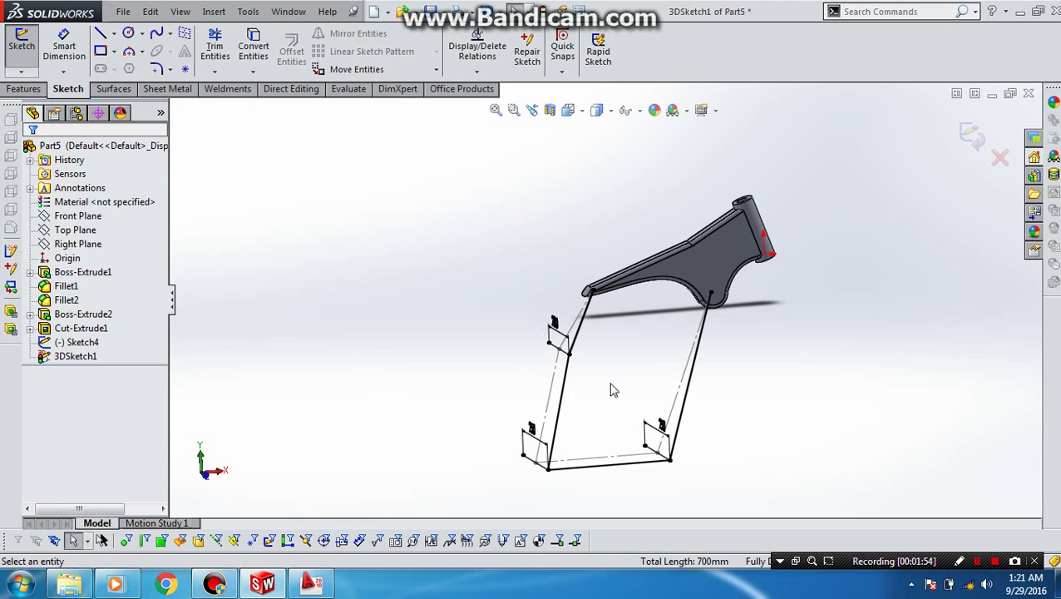
{"action": "mouse_move", "coordinate": [651, 432]}
{"action": "middle_mouse_down"}
{"action": "mouse_move", "coordinate": [628, 414]}
{"action": "mouse_move", "coordinate": [666, 445]}
{"action": "middle_mouse_up"}
Fillet the frame corners: R130 bottom-right, R100 bottom-left and R100 at the upper bend.
{"action": "left_click", "coordinate": [157, 70]}
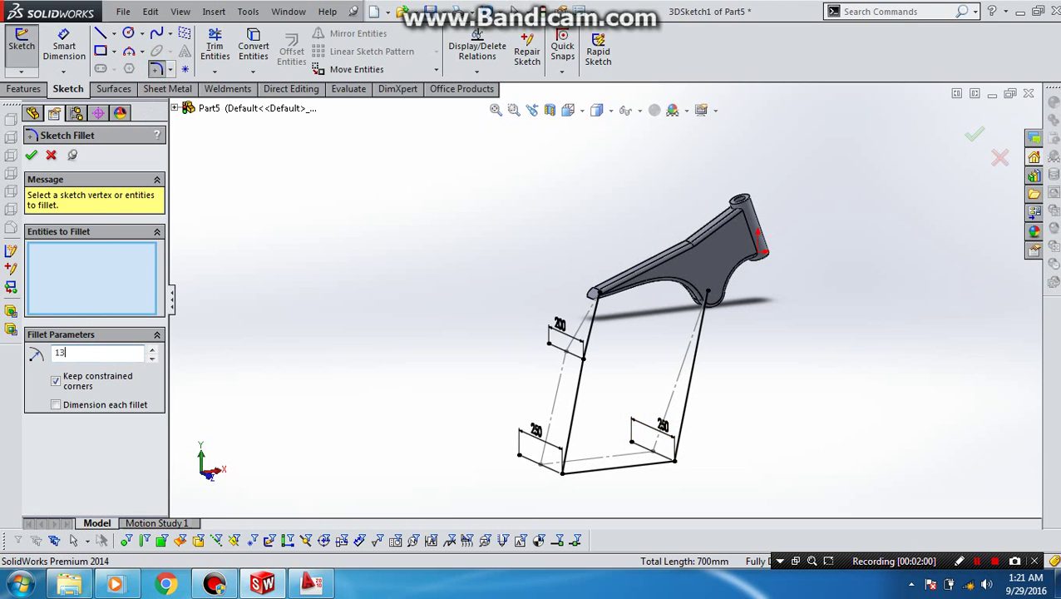
{"action": "left_click", "coordinate": [681, 453]}
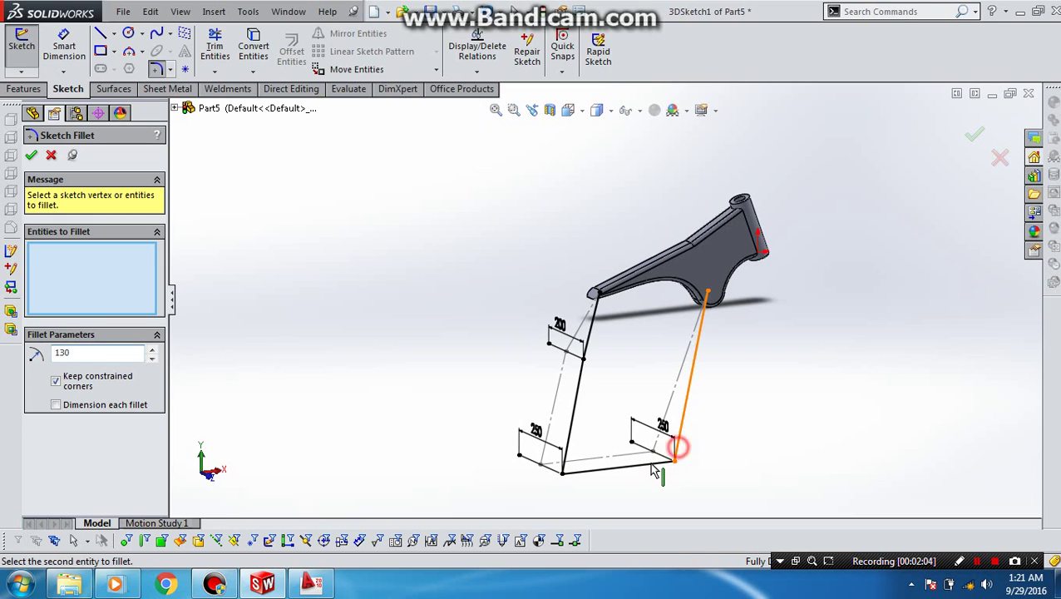
{"action": "left_click", "coordinate": [661, 462]}
{"action": "left_click", "coordinate": [652, 466]}
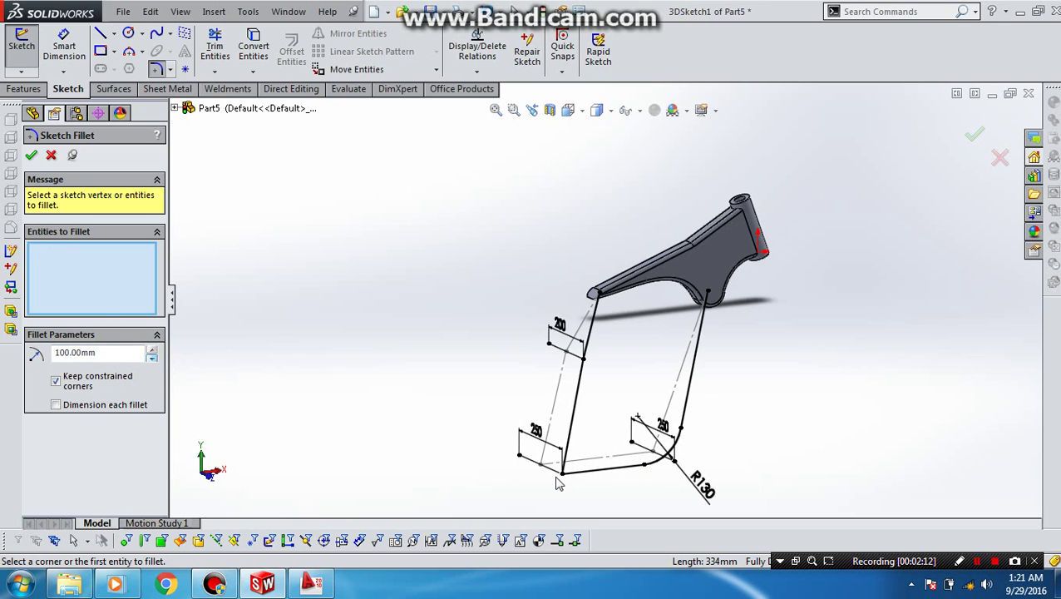
{"action": "left_click", "coordinate": [588, 475]}
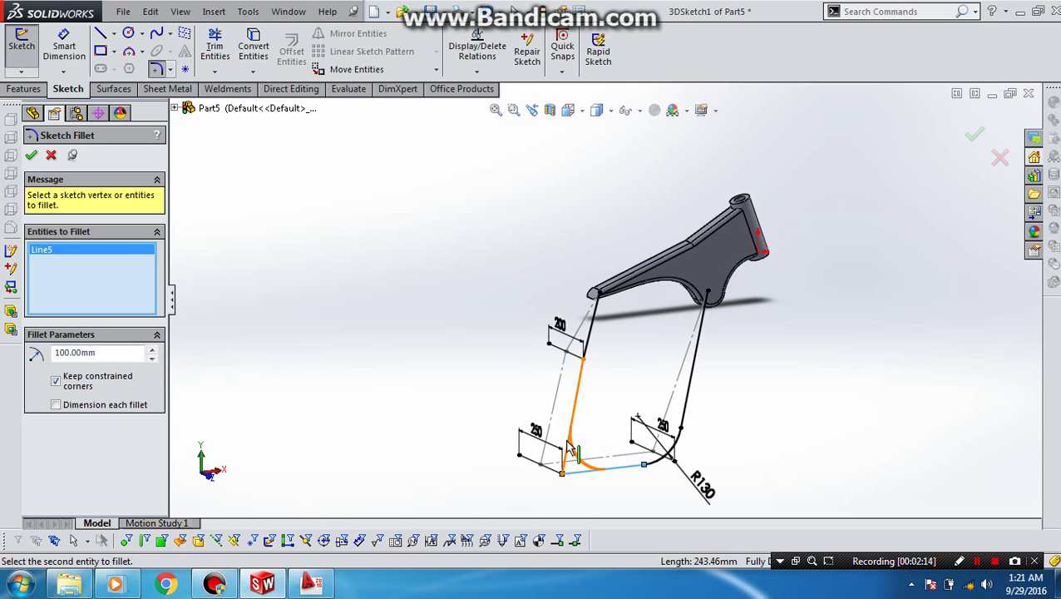
{"action": "left_click", "coordinate": [570, 439]}
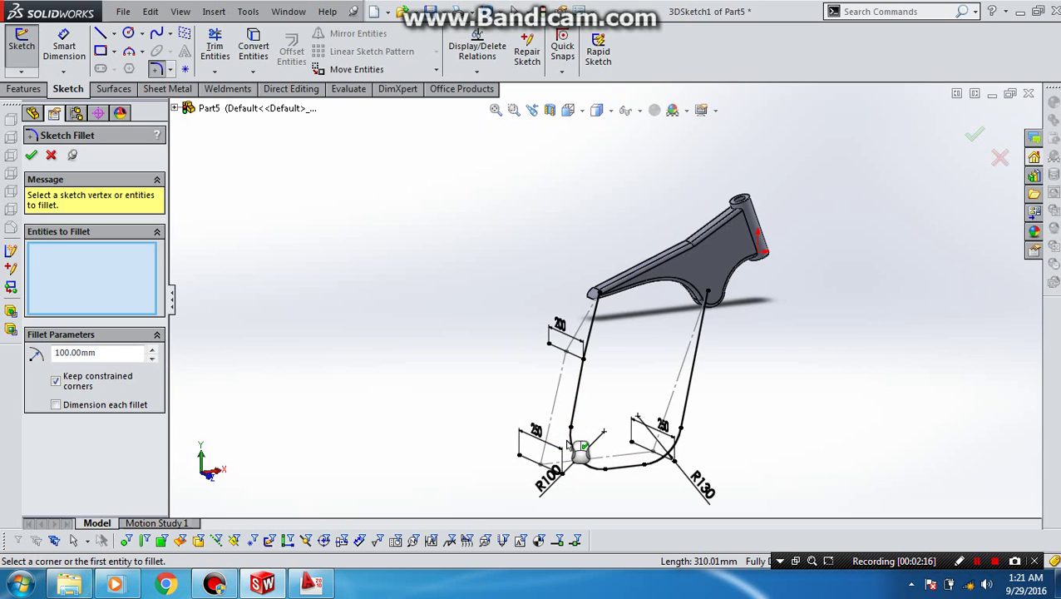
{"action": "left_click", "coordinate": [579, 391]}
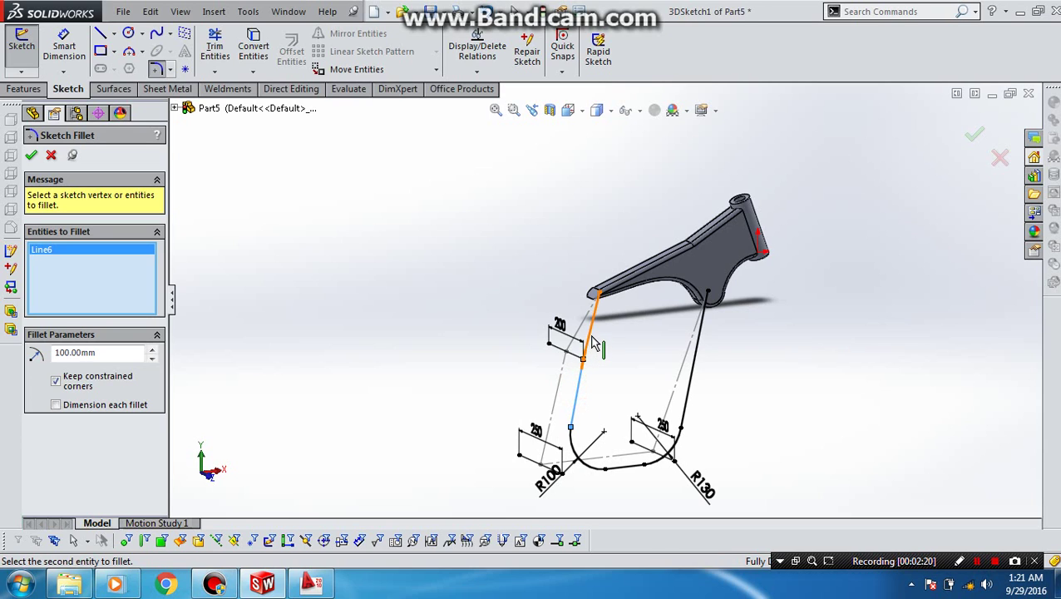
{"action": "left_click", "coordinate": [592, 342]}
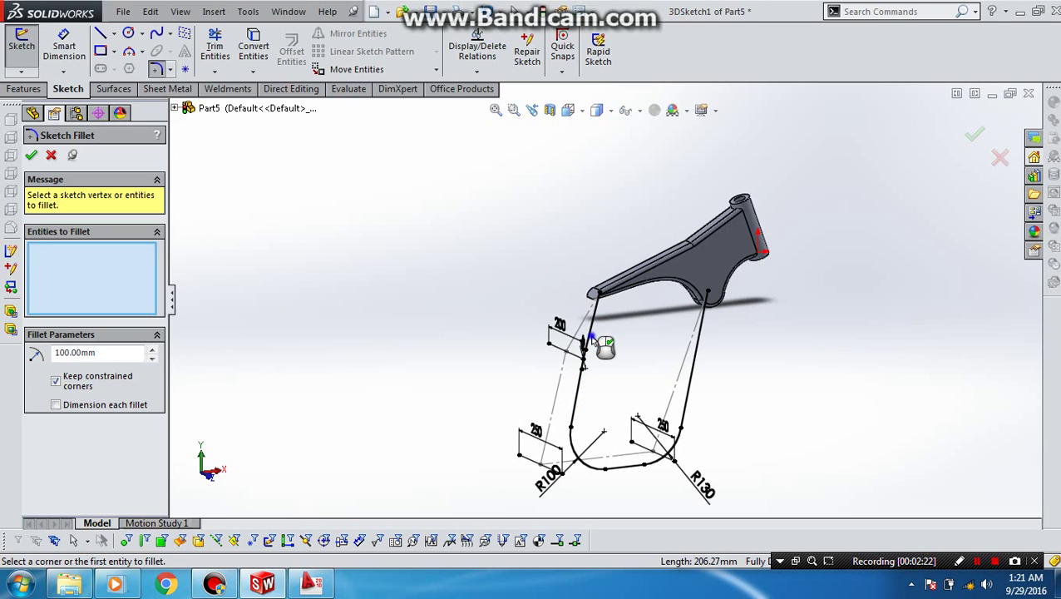
{"action": "key", "text": "Escape"}
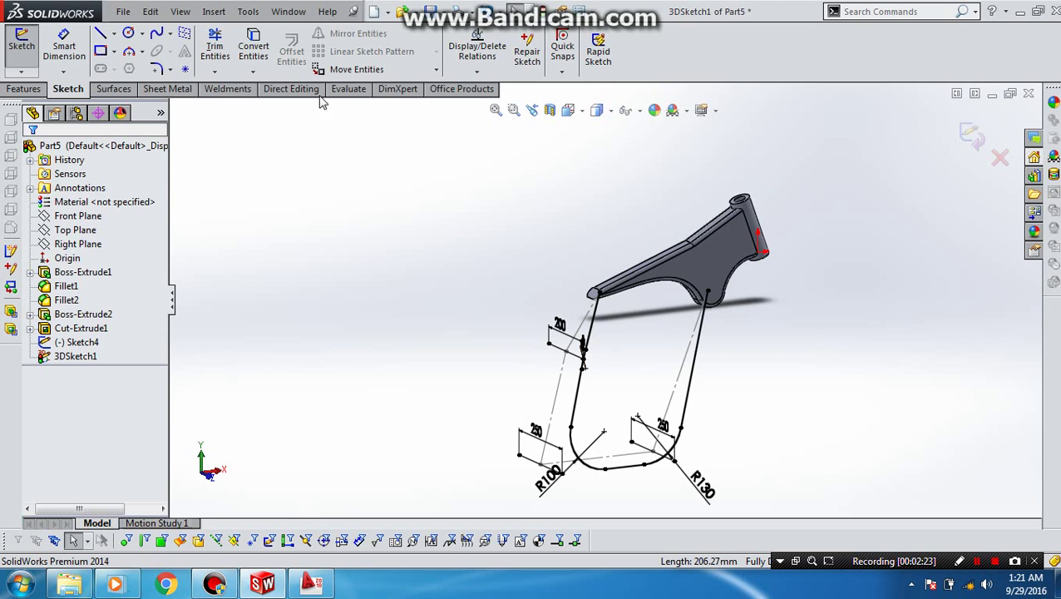
Start a Structural Member with an ISO Circular Tube profile of size 21.3 x 2.3.
{"action": "left_click", "coordinate": [540, 12]}
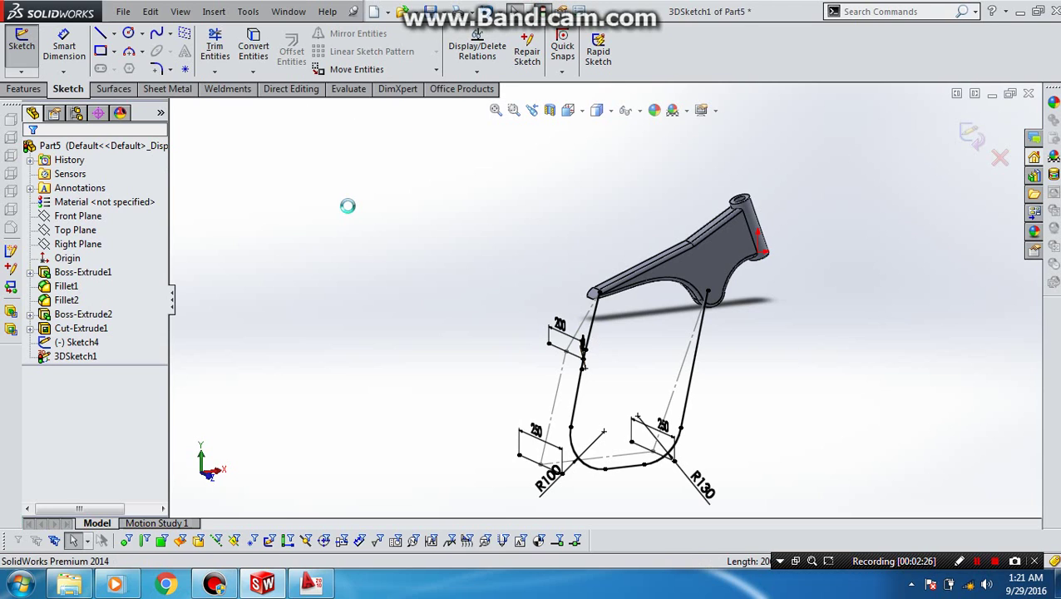
{"action": "left_click", "coordinate": [225, 92]}
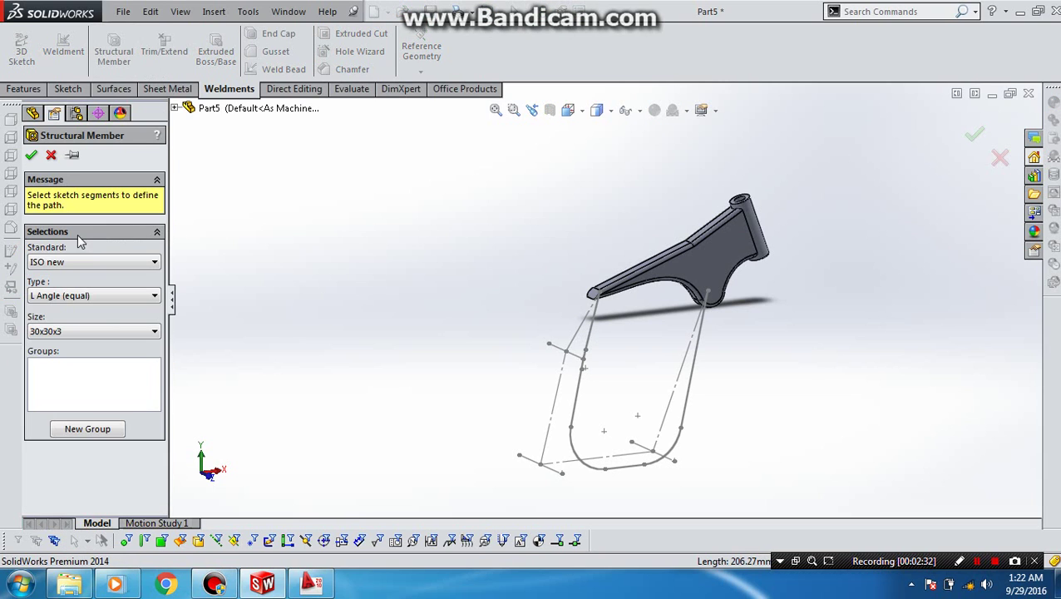
{"action": "left_click", "coordinate": [64, 300]}
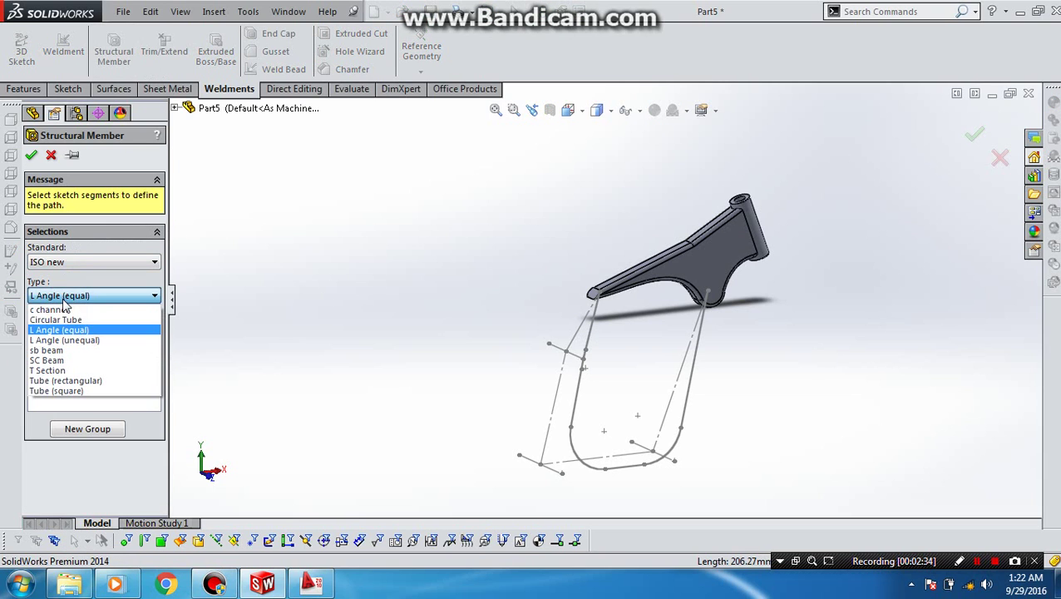
{"action": "left_click", "coordinate": [64, 321]}
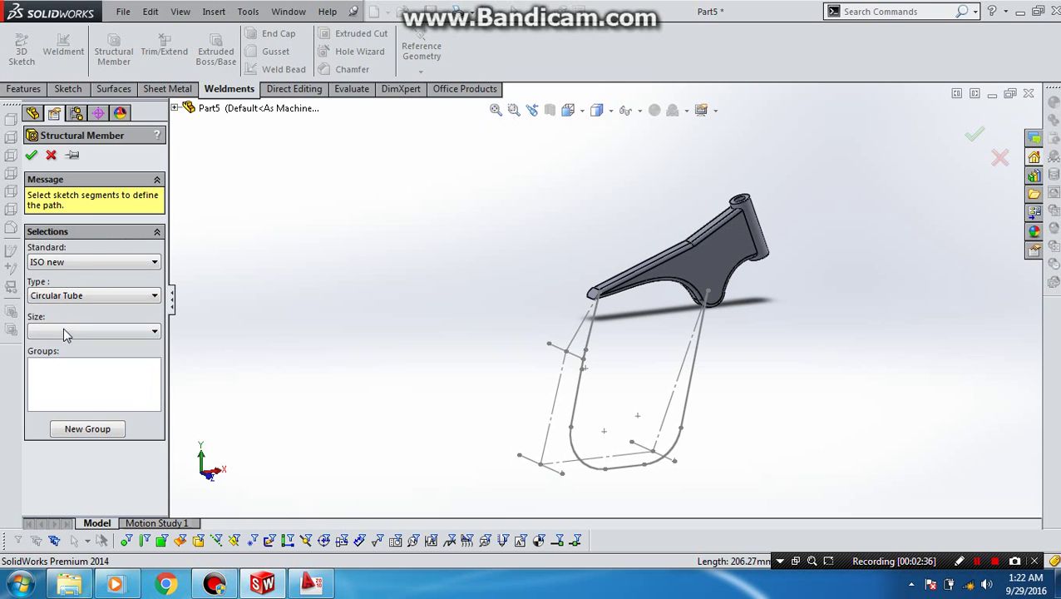
{"action": "left_click", "coordinate": [66, 332]}
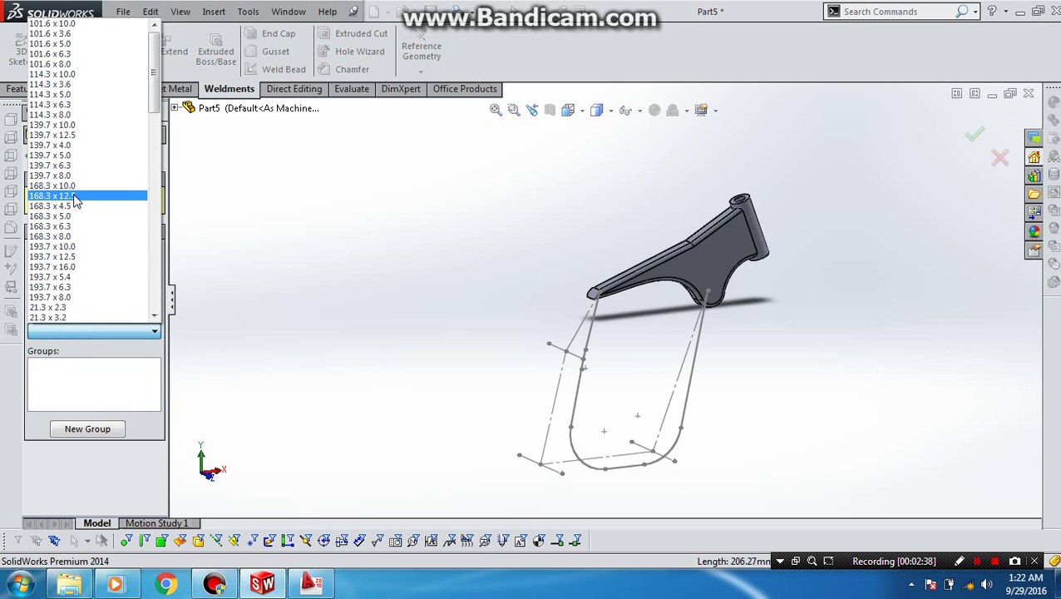
{"action": "left_click", "coordinate": [63, 308]}
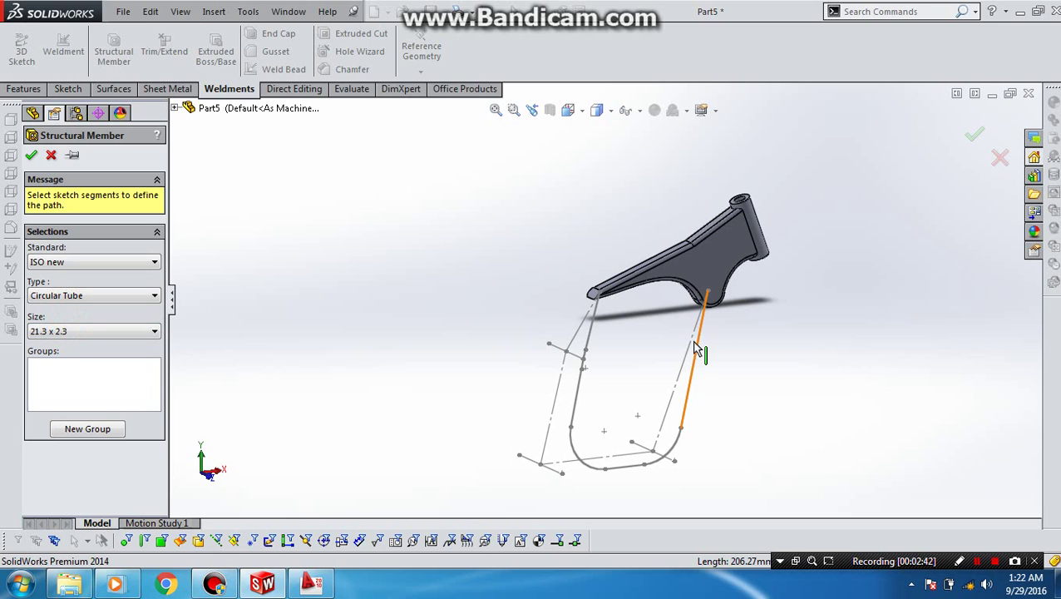
Pick every straight and bent segment of 3DSketch1 as the tube path and accept.
{"action": "left_click", "coordinate": [698, 349]}
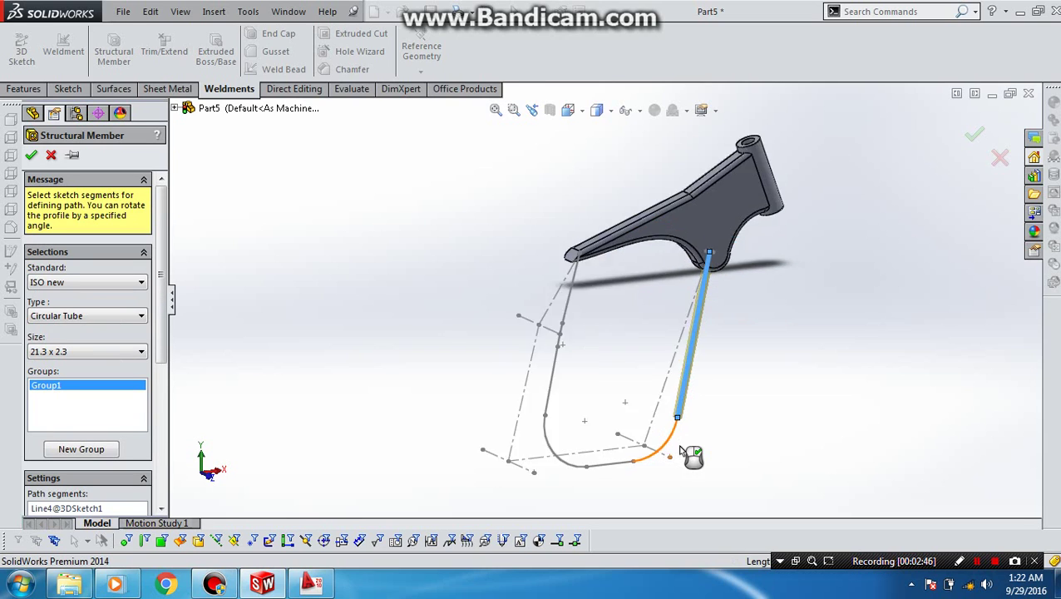
{"action": "scroll", "coordinate": [670, 437], "scroll_direction": "down", "scroll_amount": 5}
{"action": "left_click", "coordinate": [646, 416]}
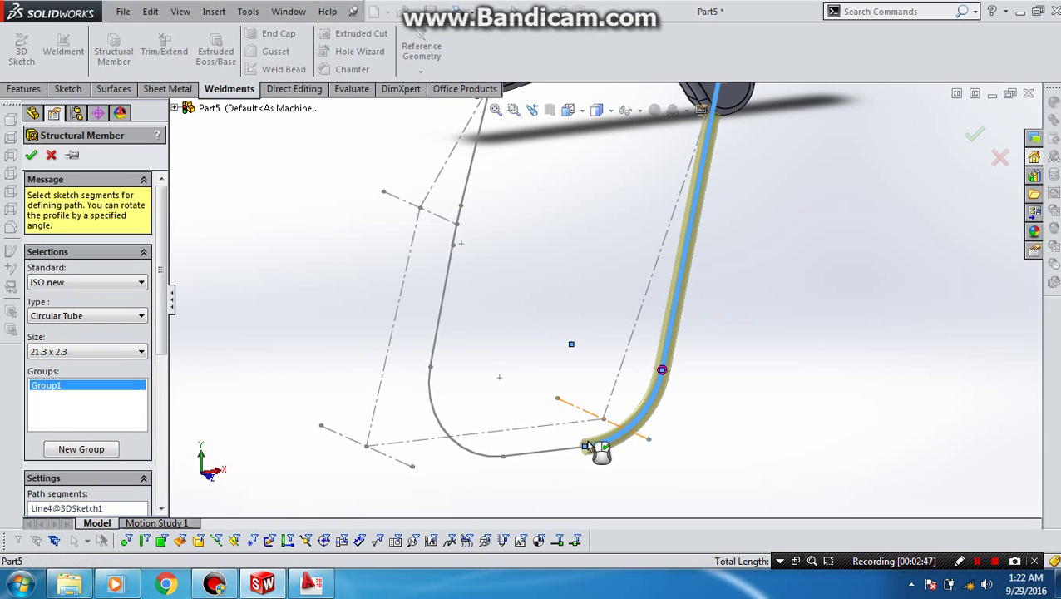
{"action": "left_click", "coordinate": [565, 454]}
{"action": "left_click", "coordinate": [481, 454]}
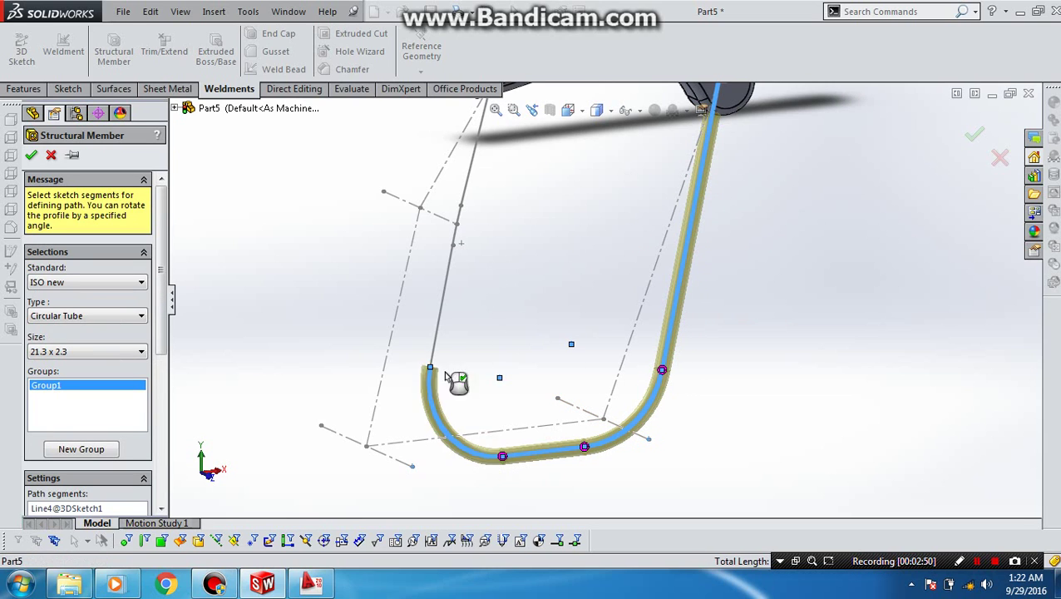
{"action": "left_click", "coordinate": [438, 347]}
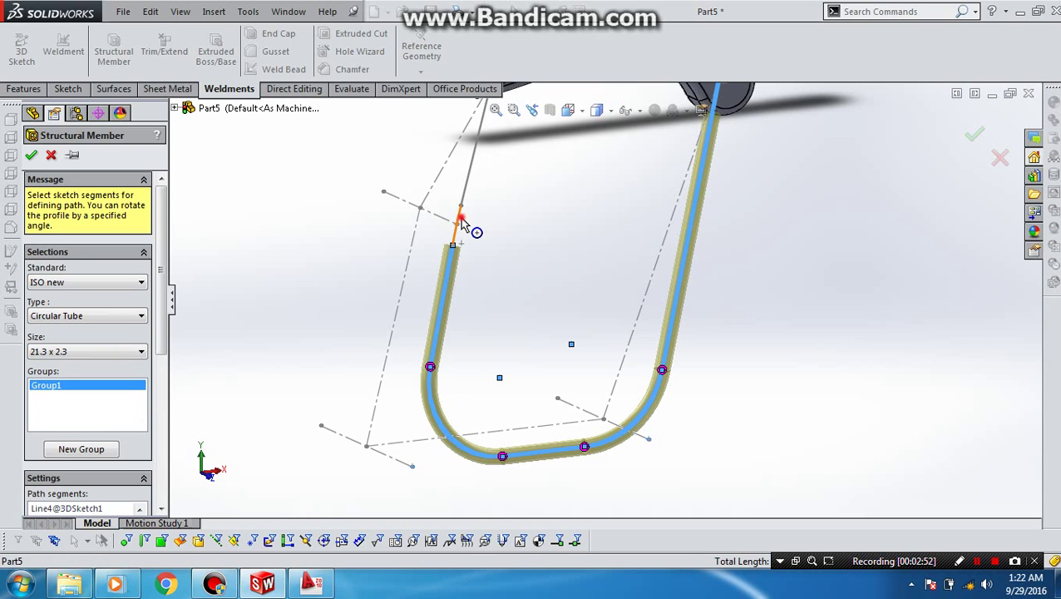
{"action": "left_click", "coordinate": [462, 223]}
{"action": "left_click", "coordinate": [470, 181]}
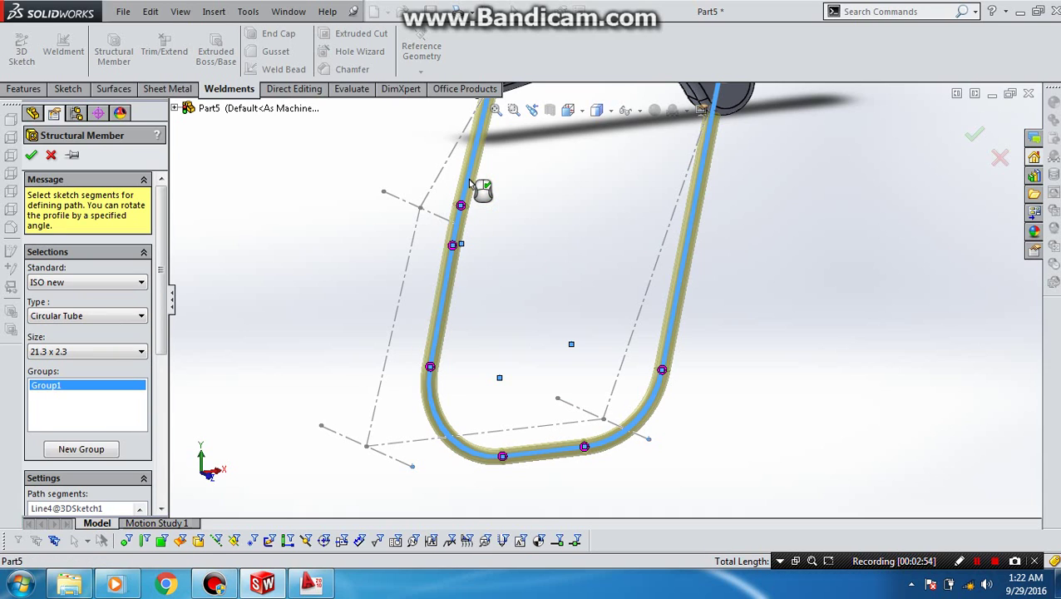
{"action": "scroll", "coordinate": [471, 183], "scroll_direction": "up", "scroll_amount": 2}
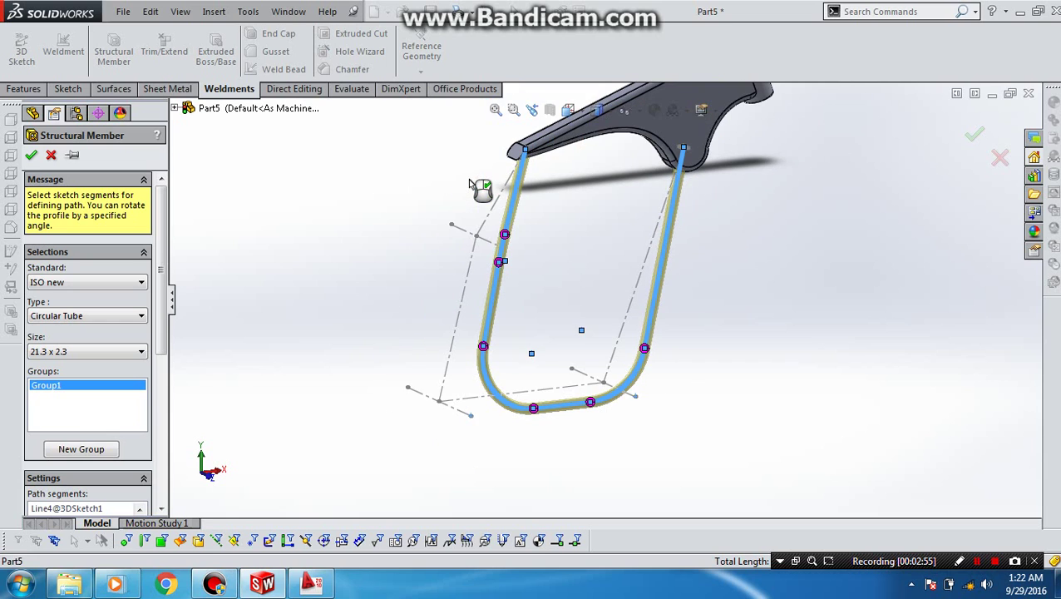
{"action": "scroll", "coordinate": [526, 158], "scroll_direction": "down", "scroll_amount": 2}
{"action": "scroll", "coordinate": [582, 202], "scroll_direction": "down", "scroll_amount": 2}
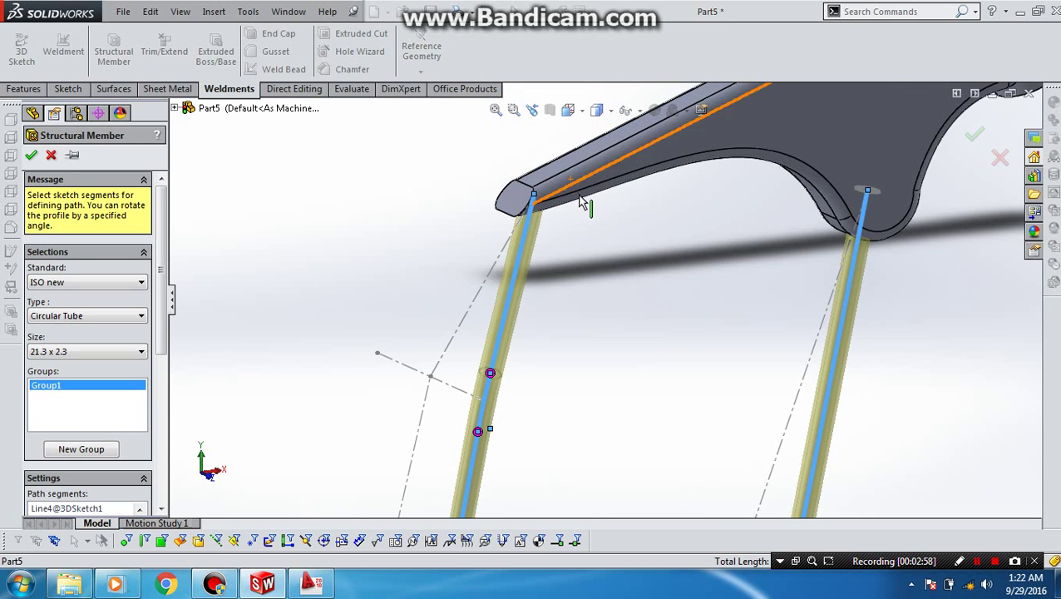
{"action": "middle_click_drag", "start_coordinate": [585, 197], "coordinate": [631, 171]}
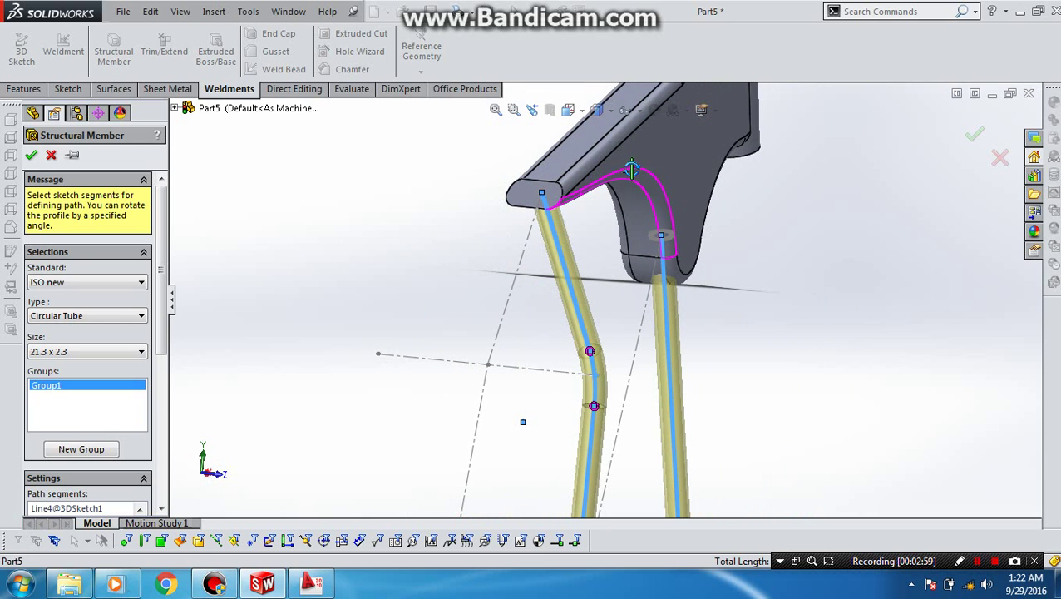
{"action": "left_click", "coordinate": [32, 156]}
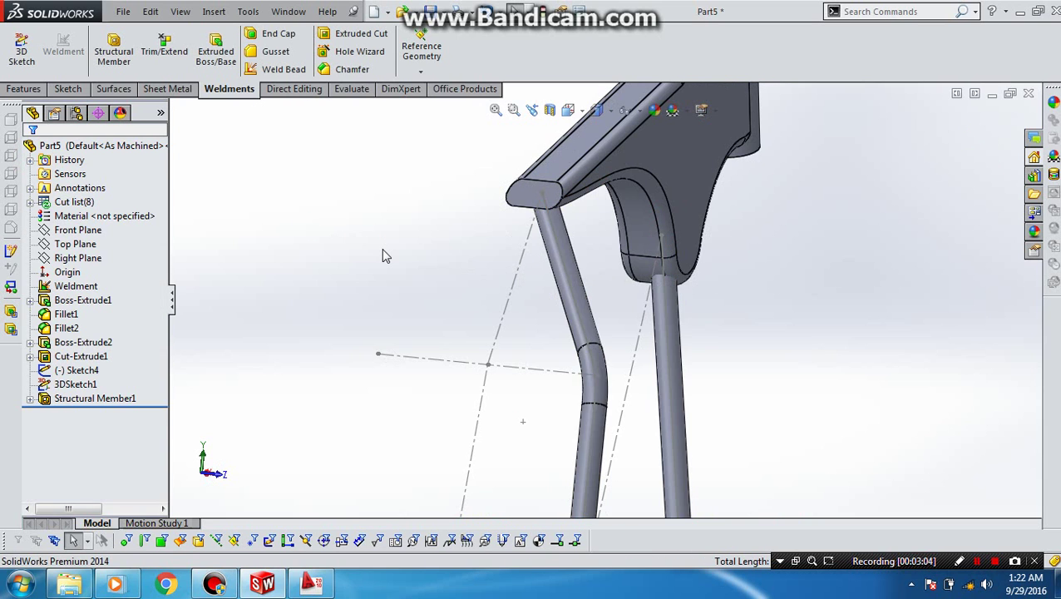
Inspect the finished tube frame and select Sketch4 in the feature tree.
{"action": "scroll", "coordinate": [381, 247], "scroll_direction": "up", "scroll_amount": 3}
{"action": "mouse_move", "coordinate": [497, 329]}
{"action": "middle_mouse_down"}
{"action": "mouse_move", "coordinate": [455, 347]}
{"action": "mouse_move", "coordinate": [532, 366]}
{"action": "middle_mouse_up"}
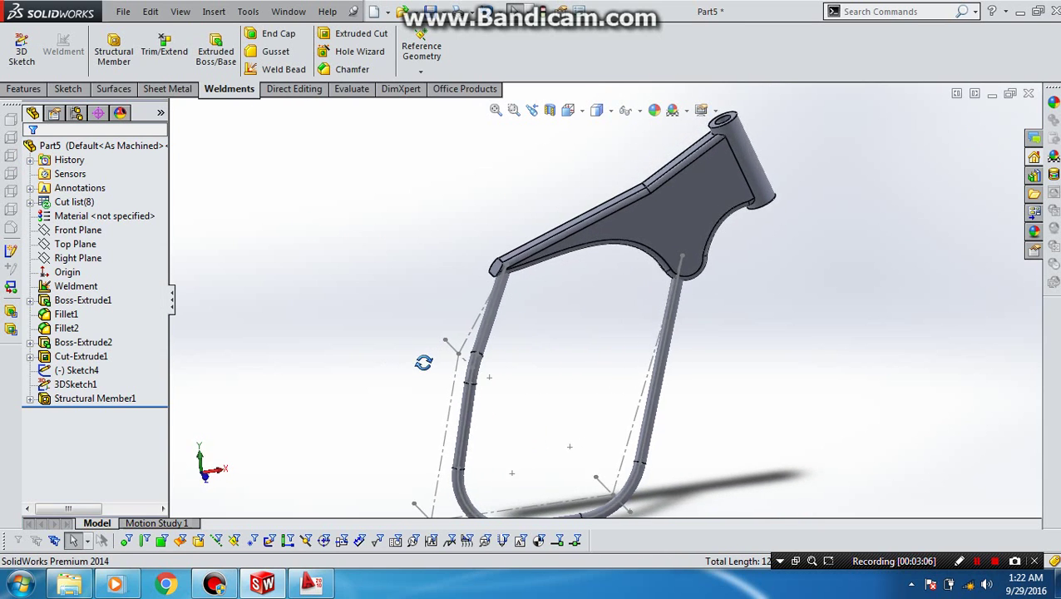
{"action": "scroll", "coordinate": [578, 363], "scroll_direction": "down", "scroll_amount": 3}
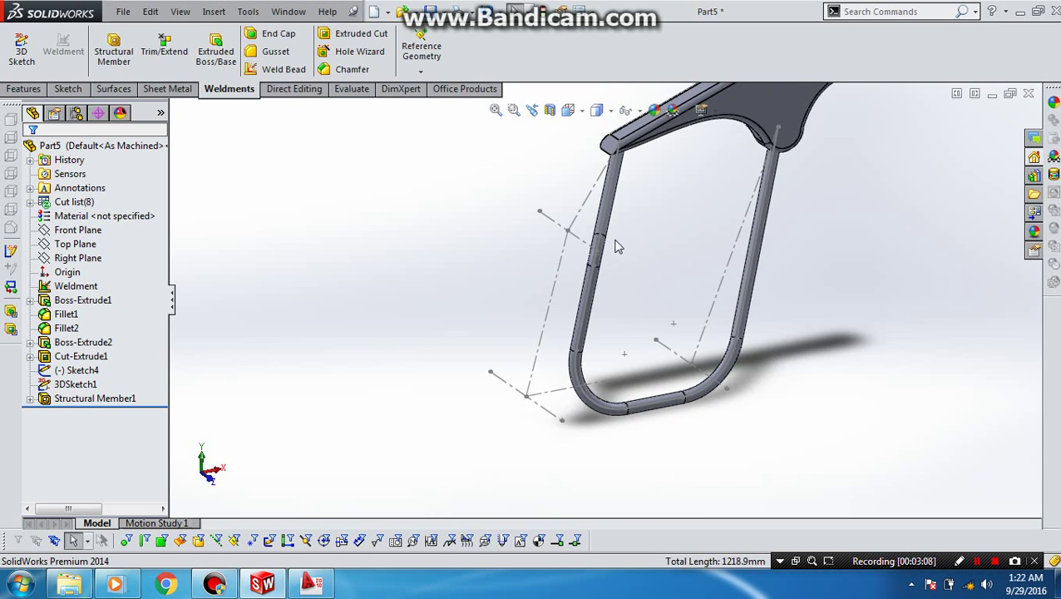
{"action": "scroll", "coordinate": [616, 225], "scroll_direction": "down", "scroll_amount": 3}
{"action": "scroll", "coordinate": [616, 209], "scroll_direction": "up", "scroll_amount": 3}
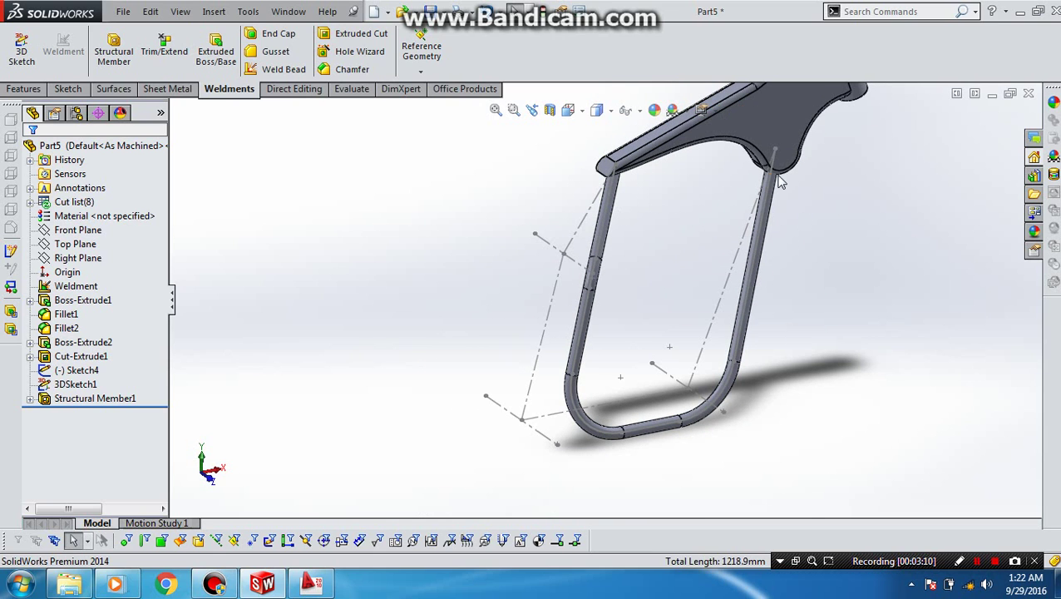
{"action": "scroll", "coordinate": [780, 182], "scroll_direction": "down", "scroll_amount": 3}
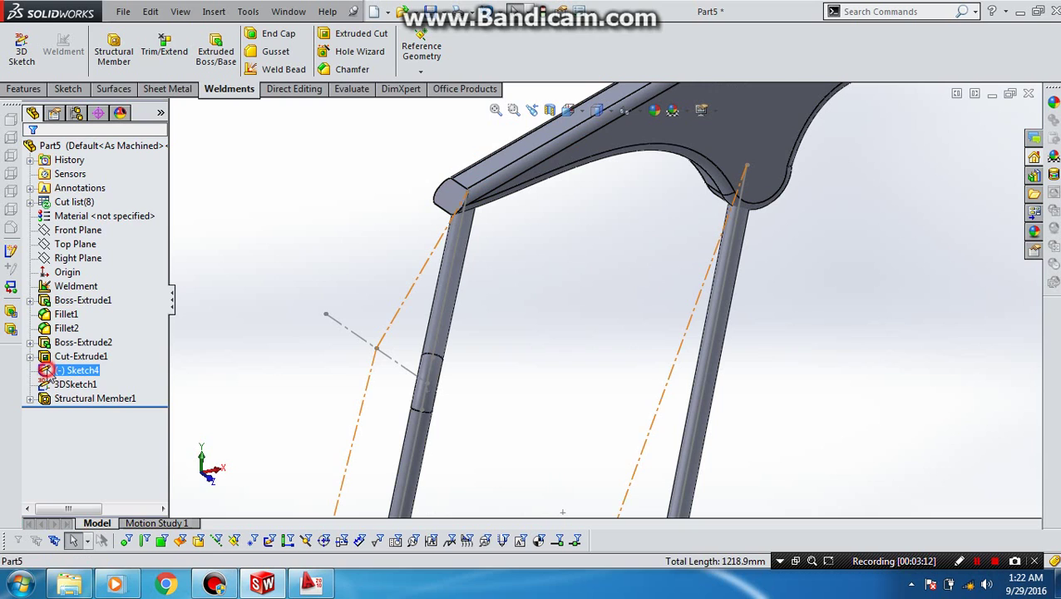
{"action": "left_click", "coordinate": [79, 370]}
Edit Sketch4, drag its point onto the lower lobe's curved edge, and rebuild.
{"action": "left_click", "coordinate": [58, 326]}
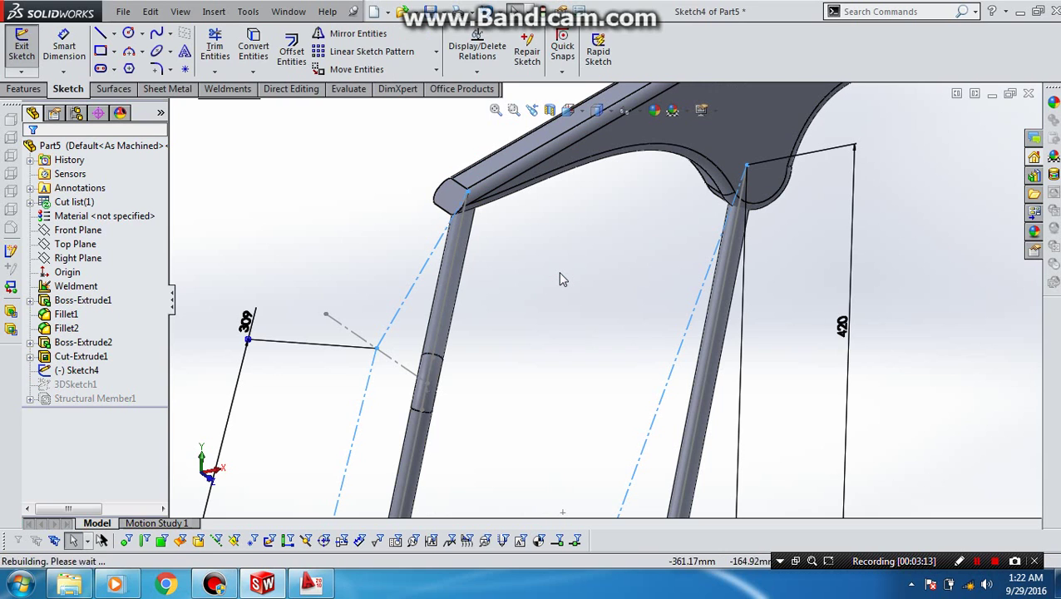
{"action": "left_click_drag", "start_coordinate": [726, 194], "coordinate": [751, 171]}
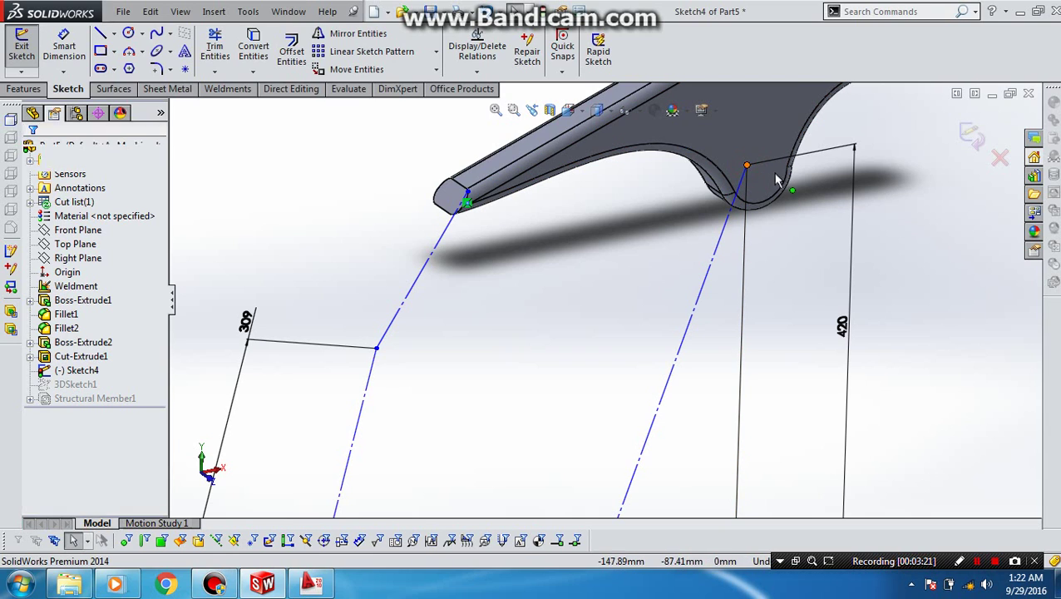
{"action": "left_click", "coordinate": [747, 167]}
{"action": "mouse_move", "coordinate": [747, 166]}
{"action": "left_mouse_down"}
{"action": "mouse_move", "coordinate": [764, 207]}
{"action": "mouse_move", "coordinate": [748, 203]}
{"action": "mouse_move", "coordinate": [763, 192]}
{"action": "mouse_move", "coordinate": [775, 199]}
{"action": "mouse_move", "coordinate": [749, 172]}
{"action": "left_mouse_up"}
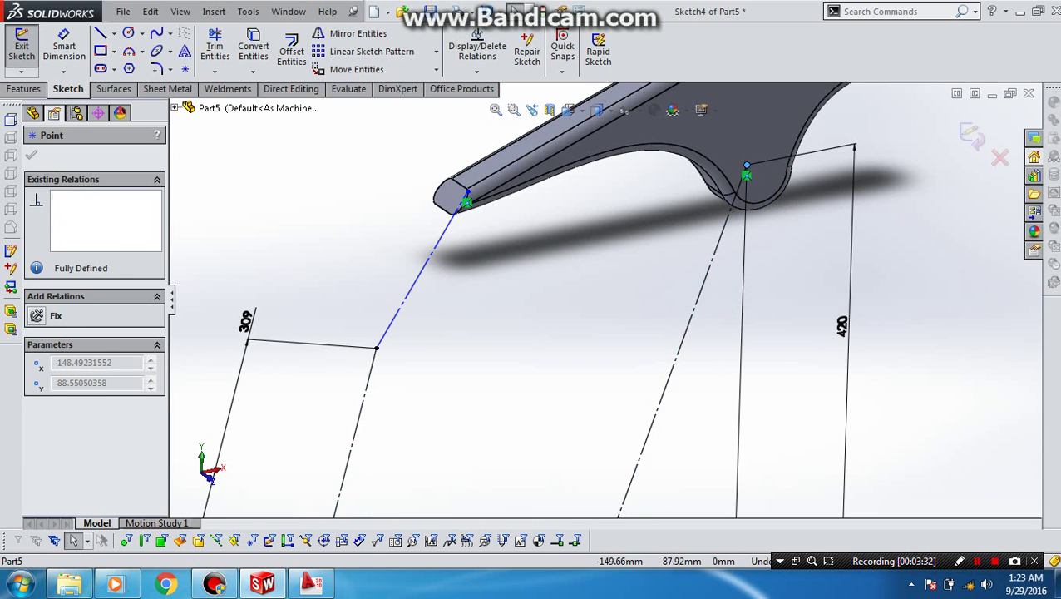
{"action": "scroll", "coordinate": [703, 212], "scroll_direction": "up", "scroll_amount": 2}
{"action": "scroll", "coordinate": [666, 233], "scroll_direction": "up", "scroll_amount": 3}
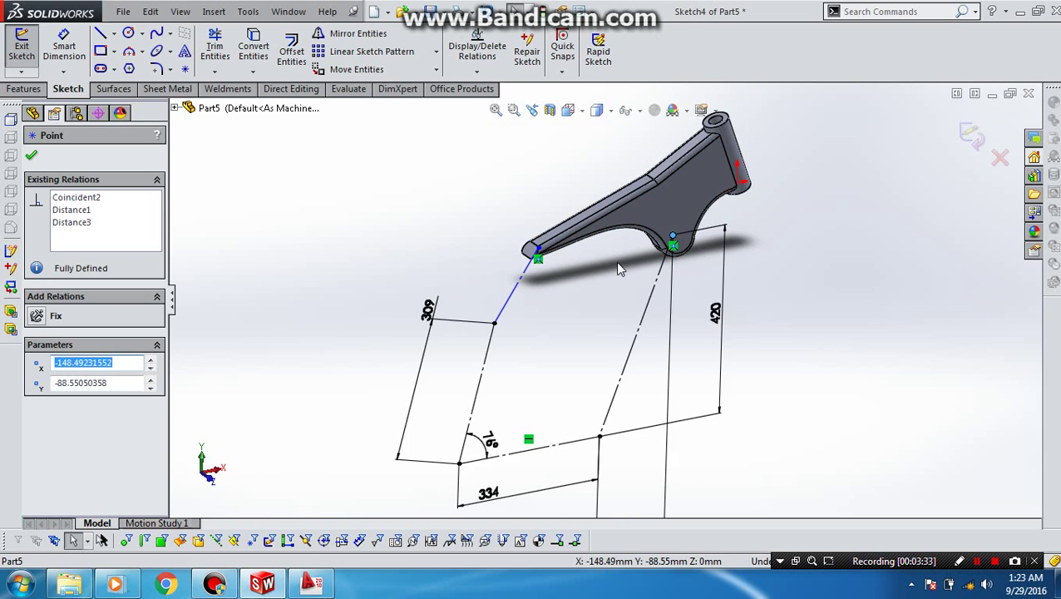
{"action": "mouse_move", "coordinate": [615, 261]}
{"action": "middle_mouse_down"}
{"action": "mouse_move", "coordinate": [641, 250]}
{"action": "mouse_move", "coordinate": [632, 230]}
{"action": "middle_mouse_up"}
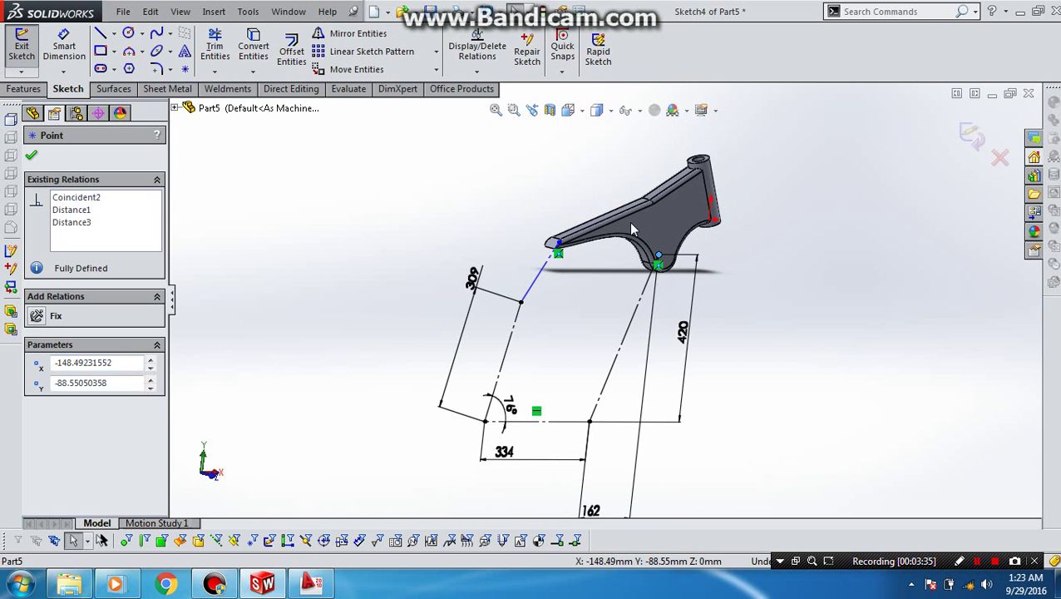
{"action": "scroll", "coordinate": [695, 275], "scroll_direction": "down", "scroll_amount": 2}
{"action": "scroll", "coordinate": [695, 275], "scroll_direction": "down", "scroll_amount": 2}
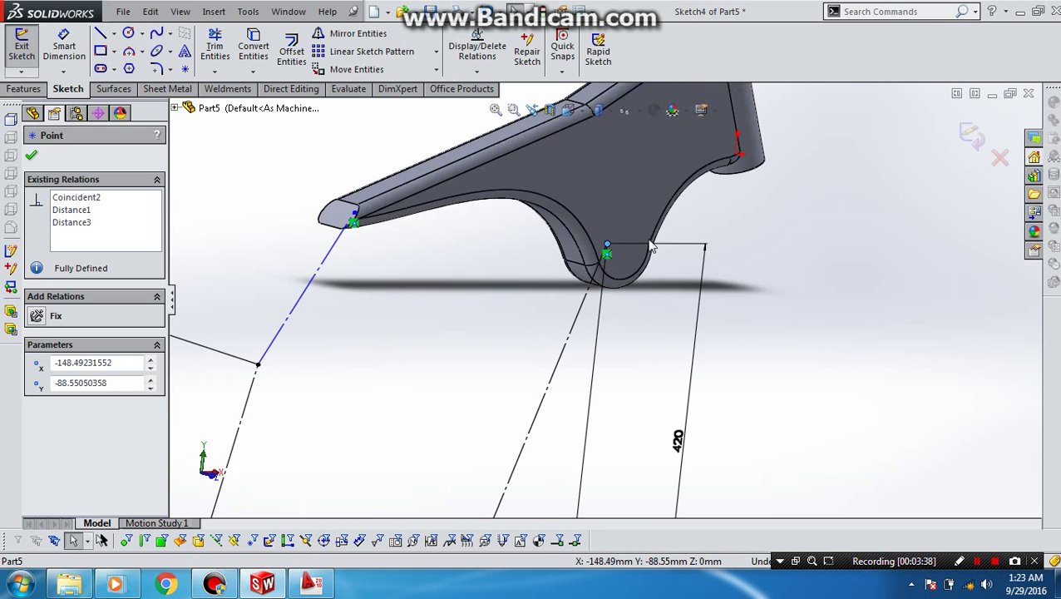
{"action": "left_click", "coordinate": [971, 133]}
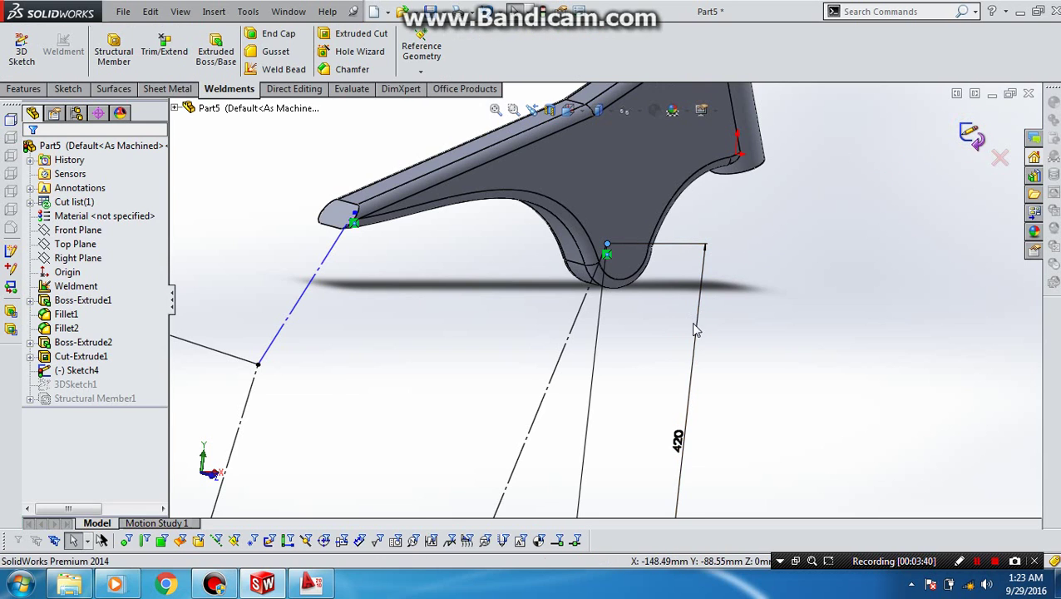
In 3DSketch1, drag the right line's top endpoint onto the lobe's curved edge.
{"action": "scroll", "coordinate": [599, 328], "scroll_direction": "up", "scroll_amount": 4}
{"action": "left_click", "coordinate": [79, 384]}
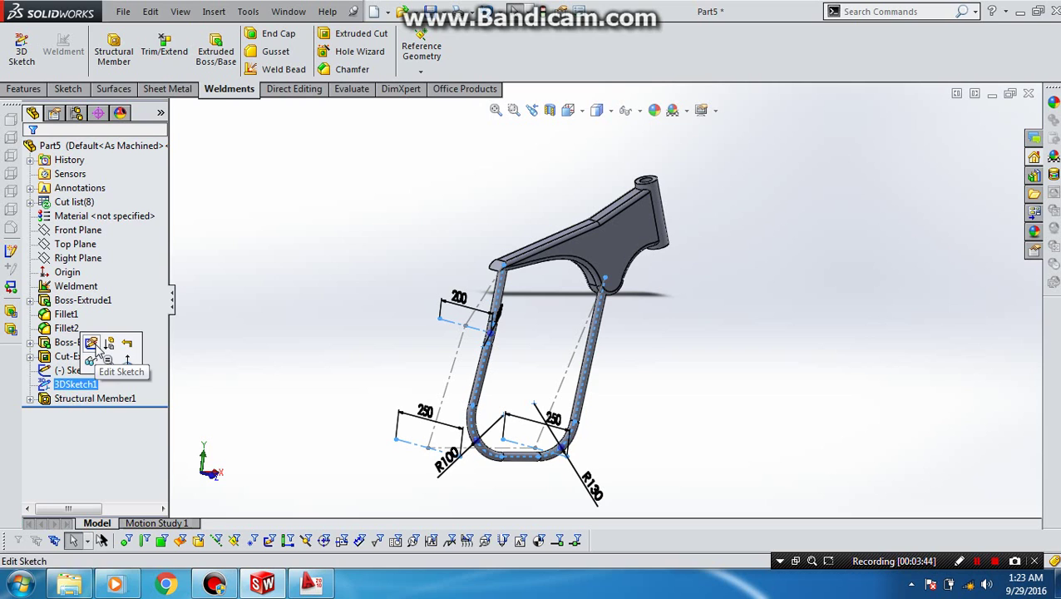
{"action": "left_click", "coordinate": [96, 343]}
{"action": "scroll", "coordinate": [611, 297], "scroll_direction": "down", "scroll_amount": 2}
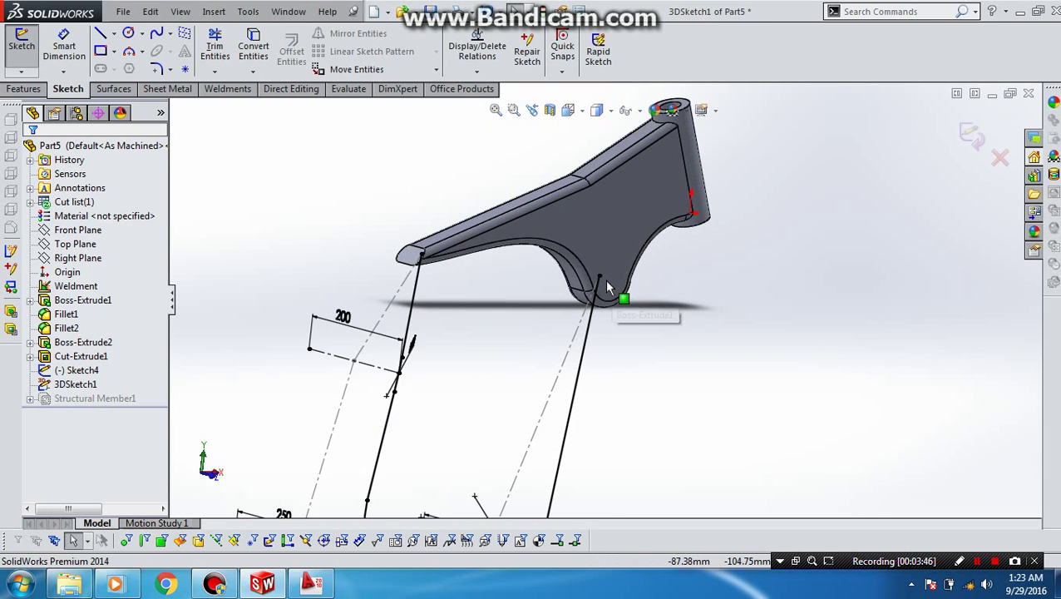
{"action": "scroll", "coordinate": [607, 293], "scroll_direction": "down", "scroll_amount": 2}
{"action": "scroll", "coordinate": [601, 288], "scroll_direction": "down", "scroll_amount": 3}
{"action": "left_click_drag", "start_coordinate": [589, 278], "coordinate": [628, 301]}
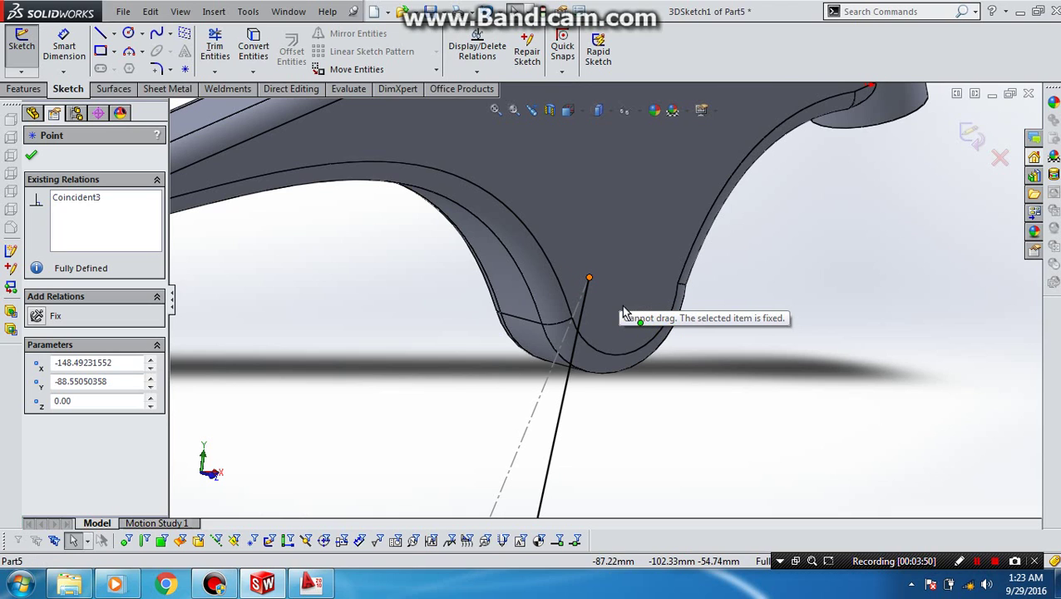
{"action": "left_click_drag", "start_coordinate": [607, 304], "coordinate": [592, 284]}
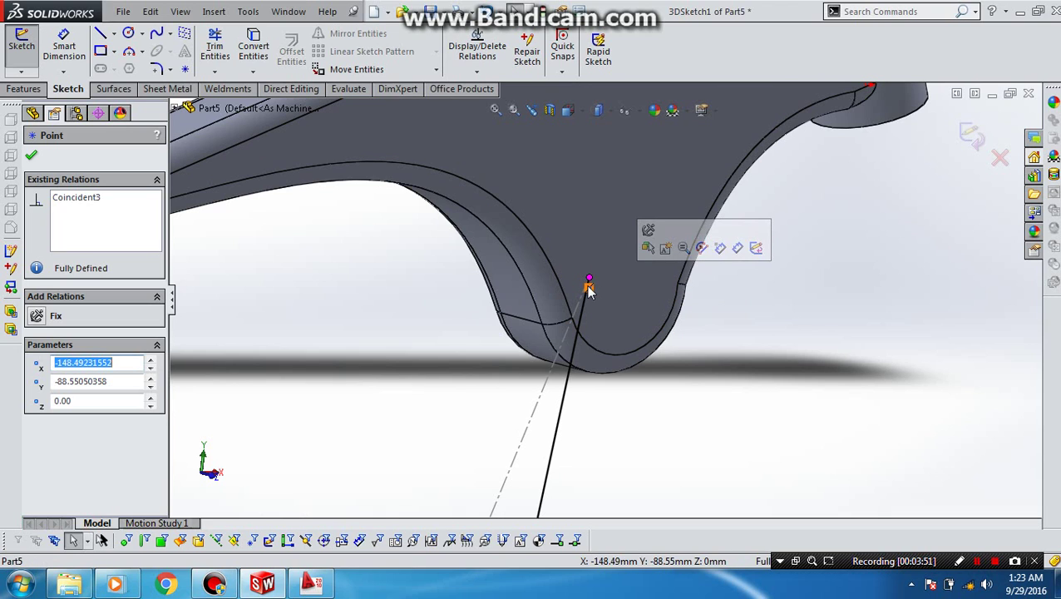
{"action": "left_click", "coordinate": [589, 287]}
{"action": "left_click", "coordinate": [588, 287]}
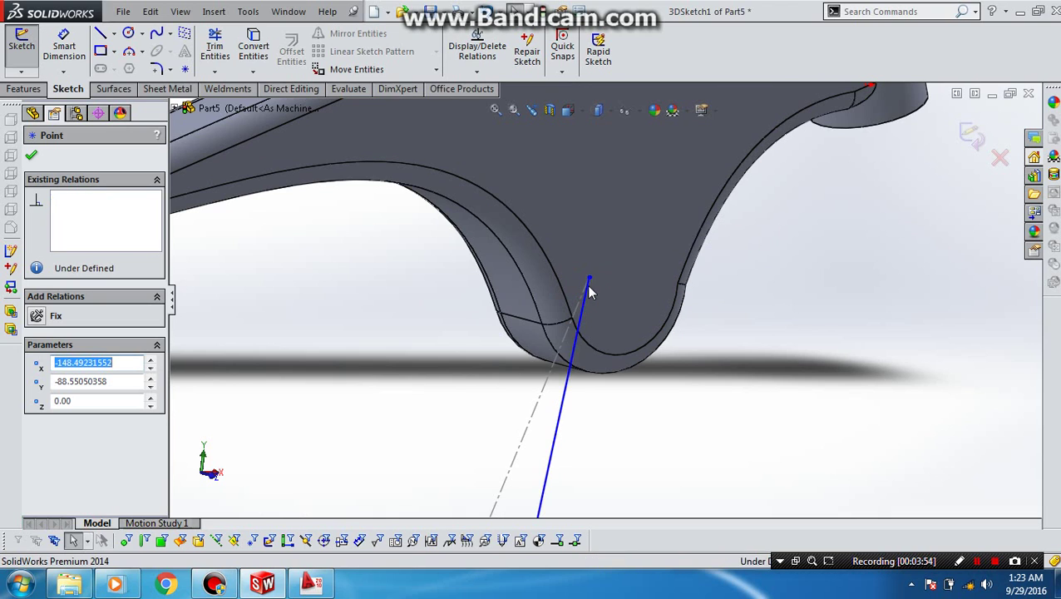
{"action": "left_click_drag", "start_coordinate": [589, 285], "coordinate": [670, 325]}
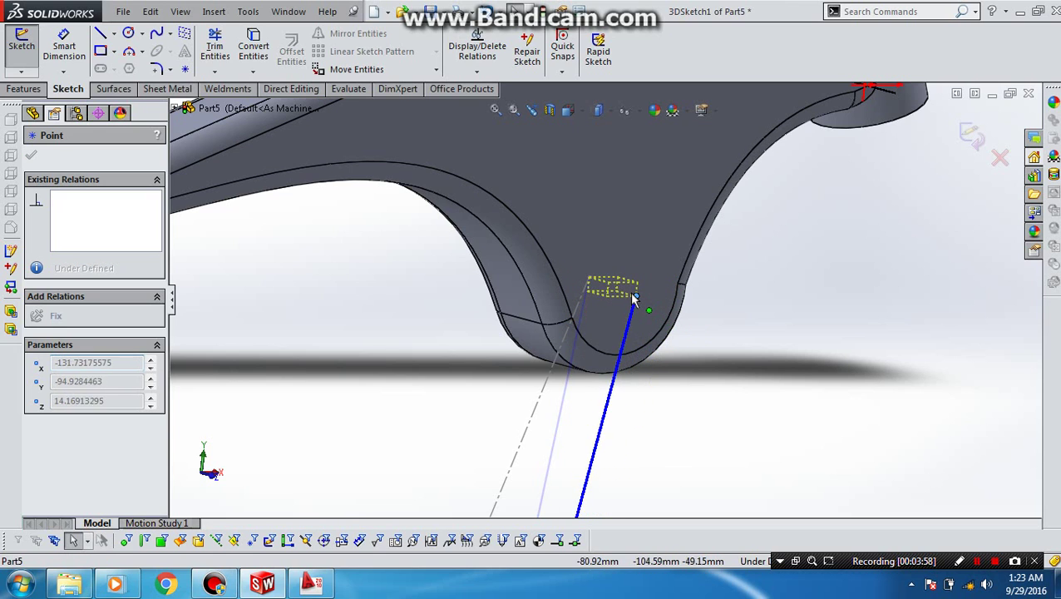
{"action": "left_click_drag", "start_coordinate": [670, 325], "coordinate": [623, 288]}
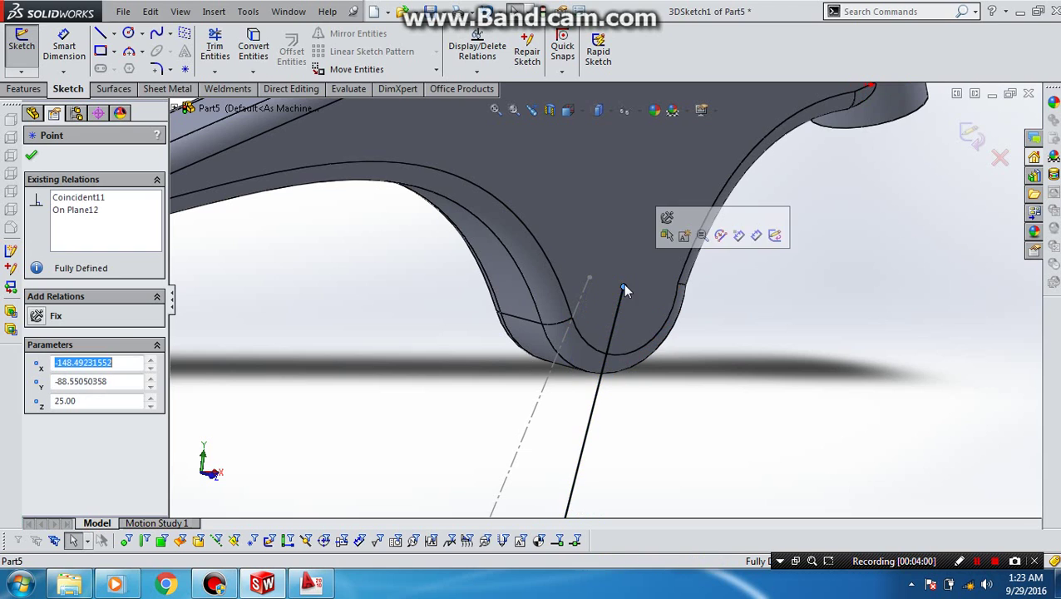
{"action": "middle_click_drag", "start_coordinate": [624, 289], "coordinate": [446, 274]}
Slide the front endpoint along the beam's lower edge.
{"action": "scroll", "coordinate": [376, 249], "scroll_direction": "down", "scroll_amount": 3}
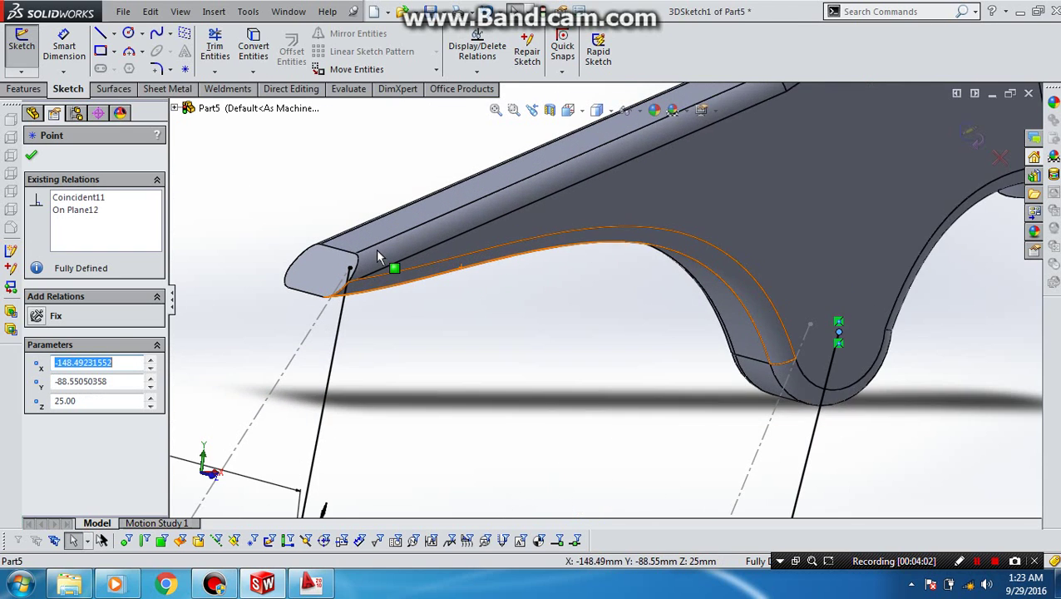
{"action": "scroll", "coordinate": [376, 249], "scroll_direction": "down", "scroll_amount": 2}
{"action": "left_click", "coordinate": [357, 280]}
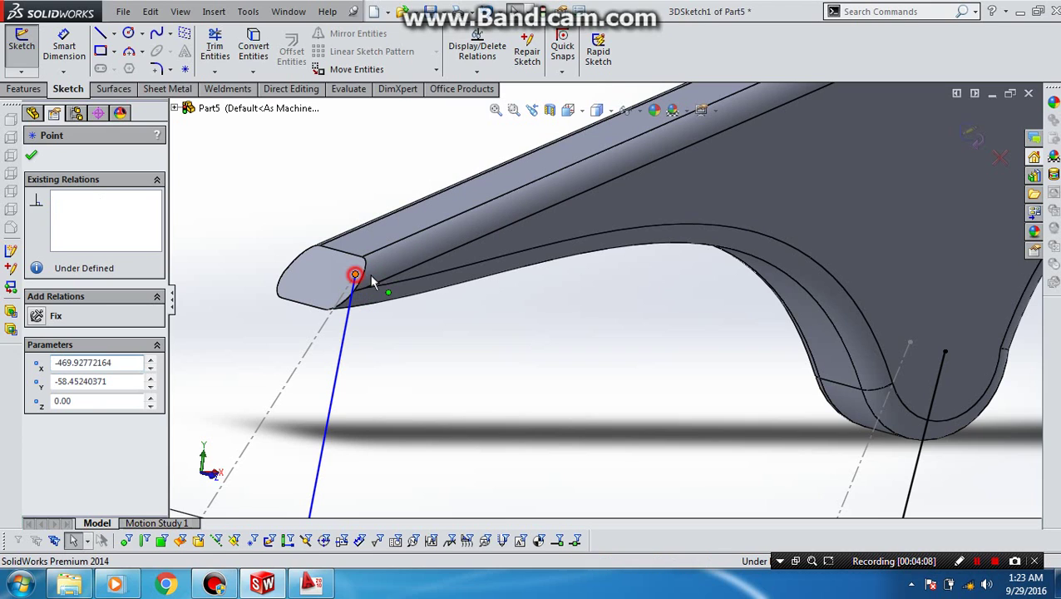
{"action": "left_click_drag", "start_coordinate": [356, 278], "coordinate": [413, 267]}
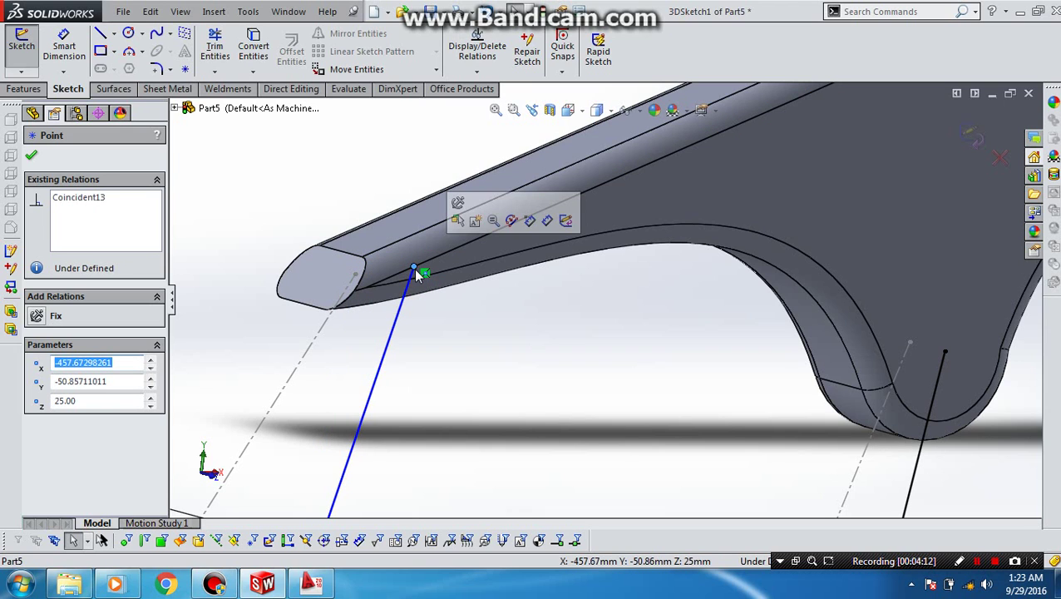
Dimension the line's top end 30 mm from the arm's tip and exit the 3D sketch.
{"action": "left_click", "coordinate": [445, 304]}
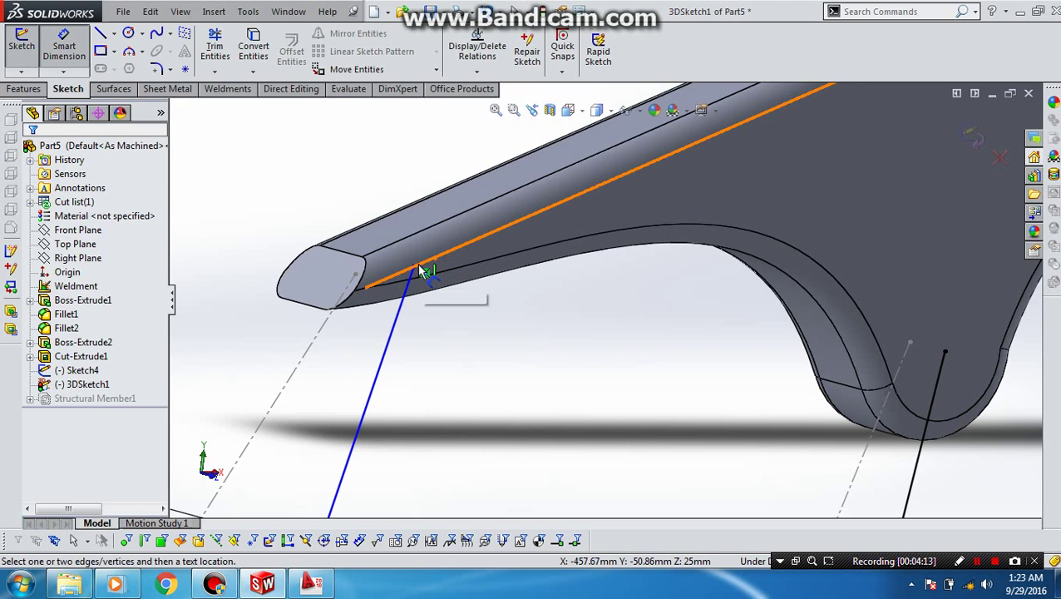
{"action": "left_click", "coordinate": [412, 270]}
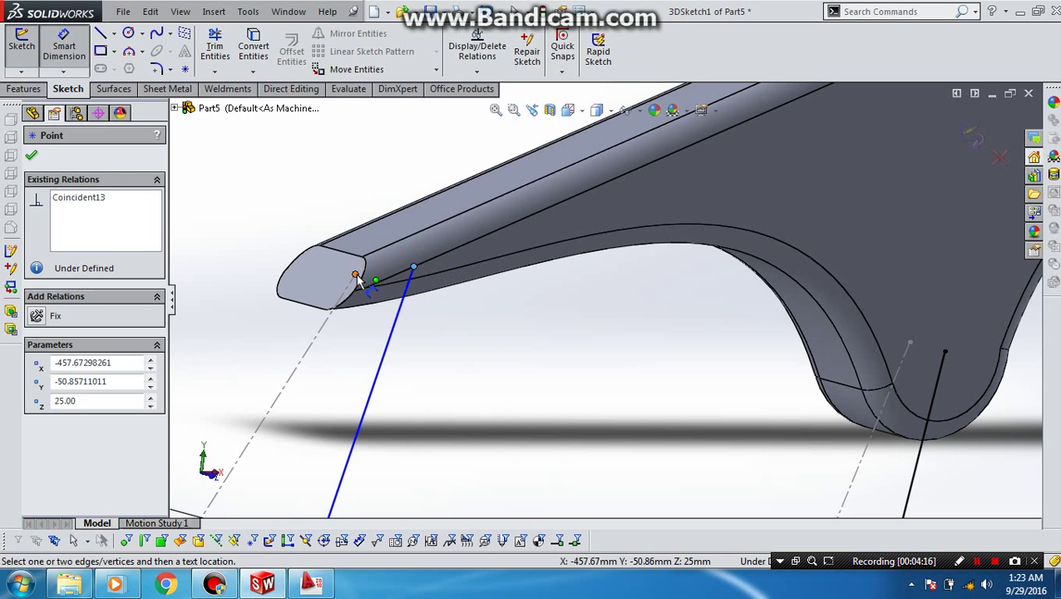
{"action": "left_click", "coordinate": [356, 274]}
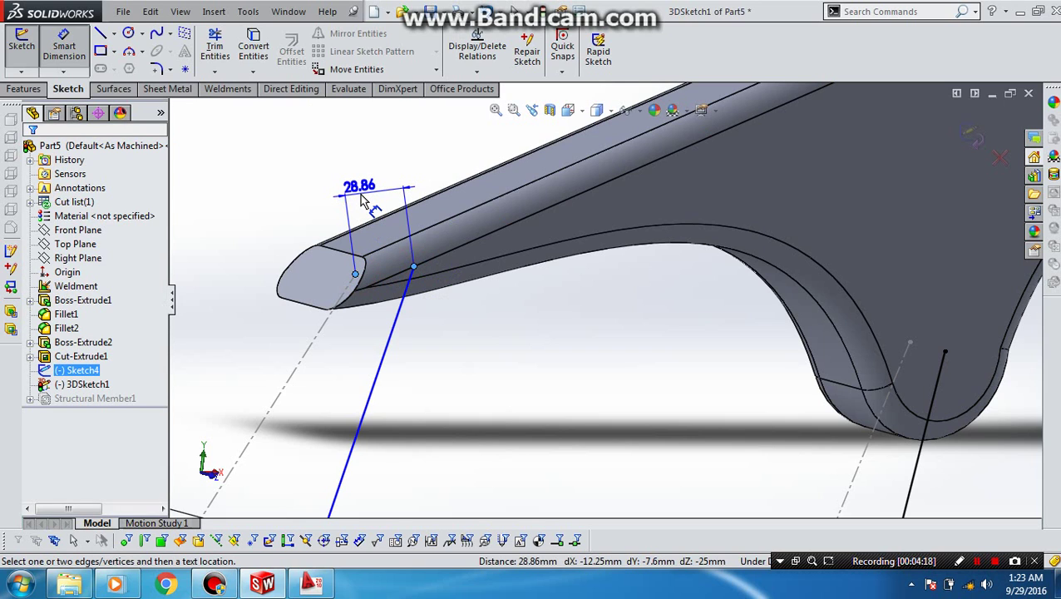
{"action": "left_click", "coordinate": [361, 199]}
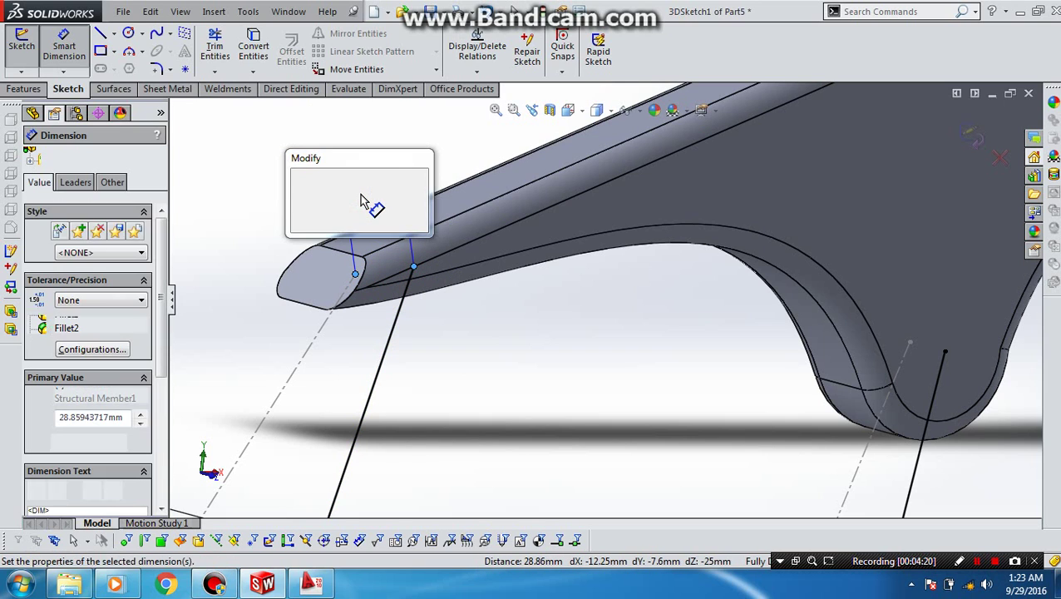
{"action": "type", "text": "30"}
{"action": "key", "text": "Return"}
{"action": "key", "text": "Return"}
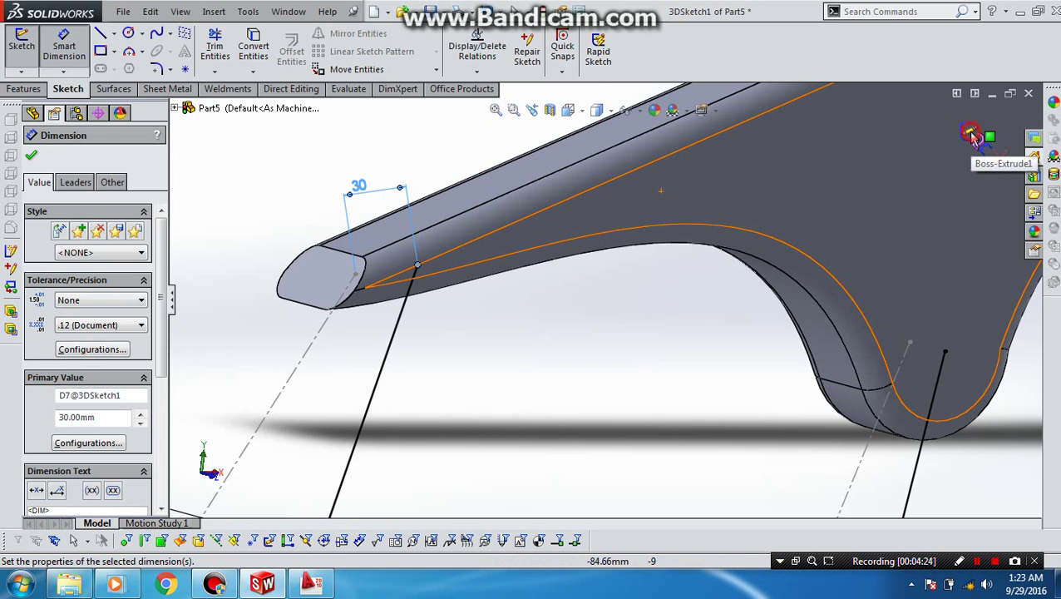
{"action": "key", "text": "Escape"}
{"action": "left_click", "coordinate": [969, 133]}
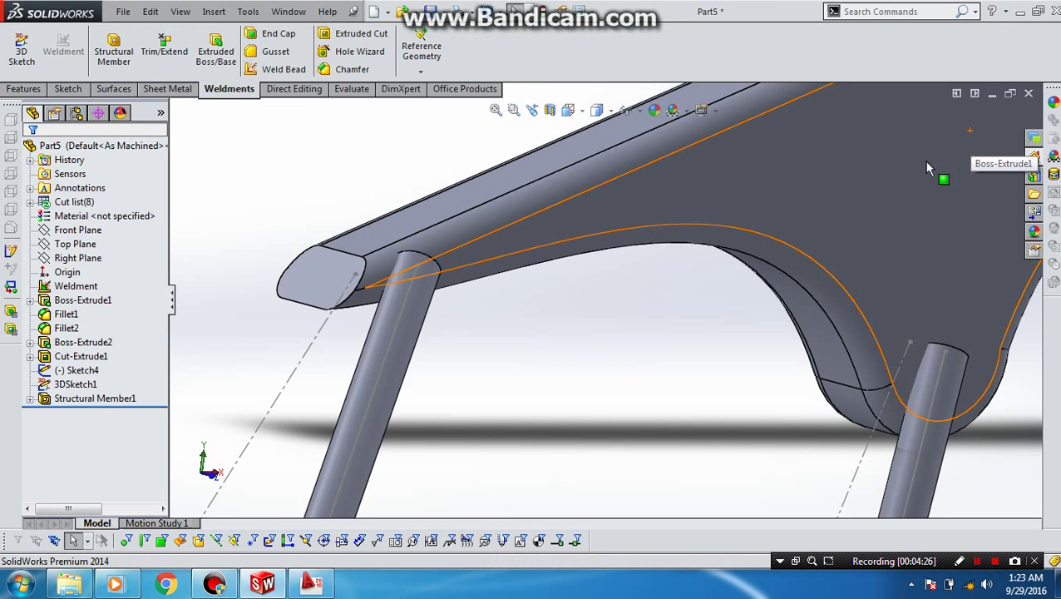
{"action": "left_click", "coordinate": [940, 178]}
{"action": "mouse_move", "coordinate": [580, 279]}
{"action": "middle_mouse_down"}
{"action": "mouse_move", "coordinate": [565, 321]}
{"action": "mouse_move", "coordinate": [584, 362]}
{"action": "mouse_move", "coordinate": [606, 327]}
{"action": "mouse_move", "coordinate": [615, 337]}
{"action": "middle_mouse_up"}
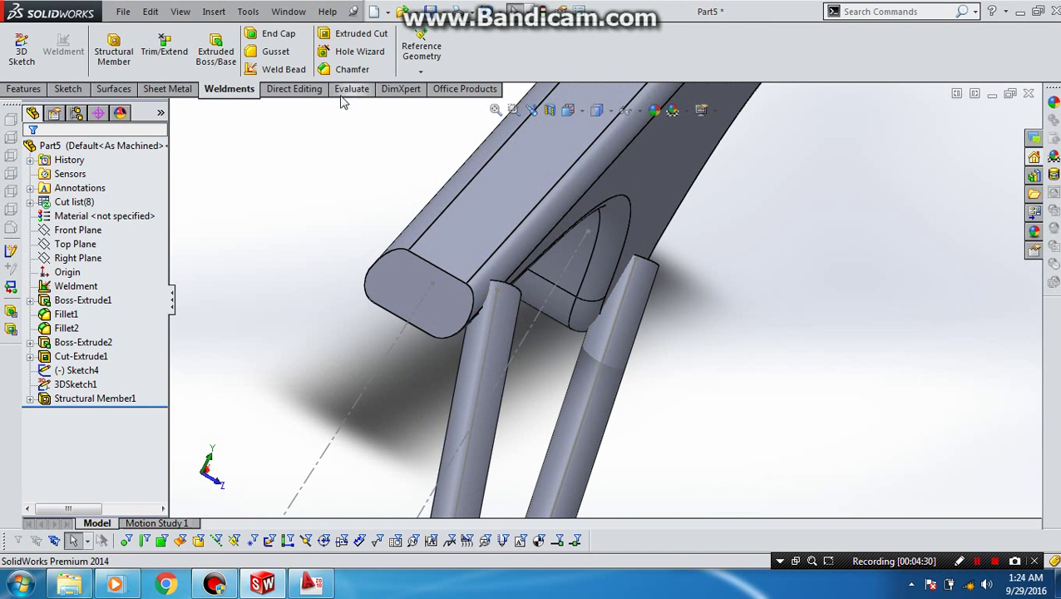
{"action": "scroll", "coordinate": [329, 180], "scroll_direction": "up", "scroll_amount": 3}
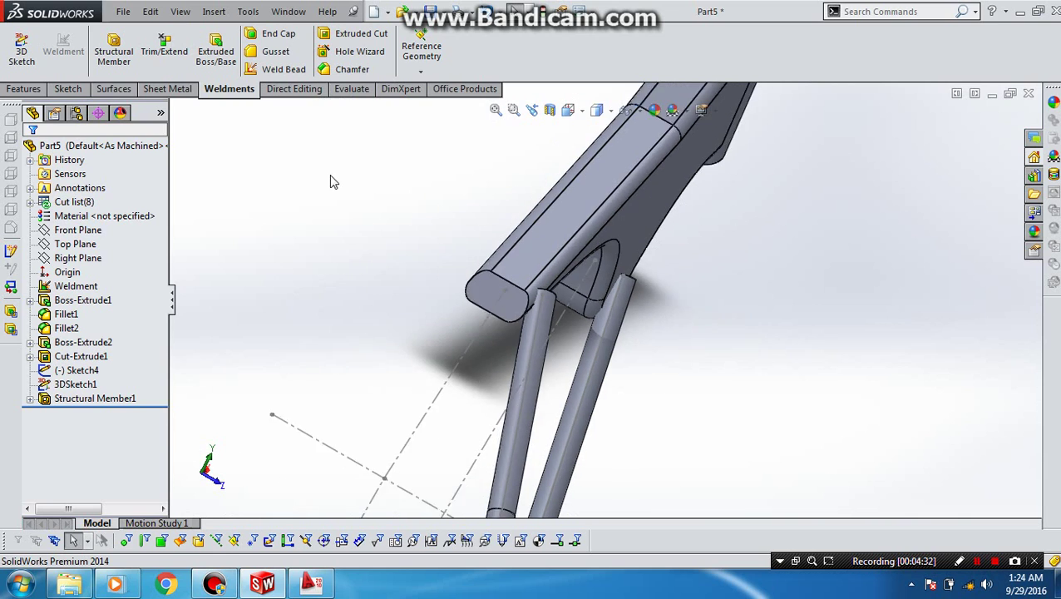
{"action": "scroll", "coordinate": [469, 294], "scroll_direction": "up", "scroll_amount": 3}
{"action": "scroll", "coordinate": [490, 308], "scroll_direction": "up", "scroll_amount": 2}
{"action": "mouse_move", "coordinate": [491, 307]}
{"action": "middle_mouse_down"}
{"action": "mouse_move", "coordinate": [379, 207]}
{"action": "mouse_move", "coordinate": [339, 202]}
{"action": "middle_mouse_up"}
{"action": "scroll", "coordinate": [668, 227], "scroll_direction": "down", "scroll_amount": 4}
{"action": "scroll", "coordinate": [668, 230], "scroll_direction": "down", "scroll_amount": 3}
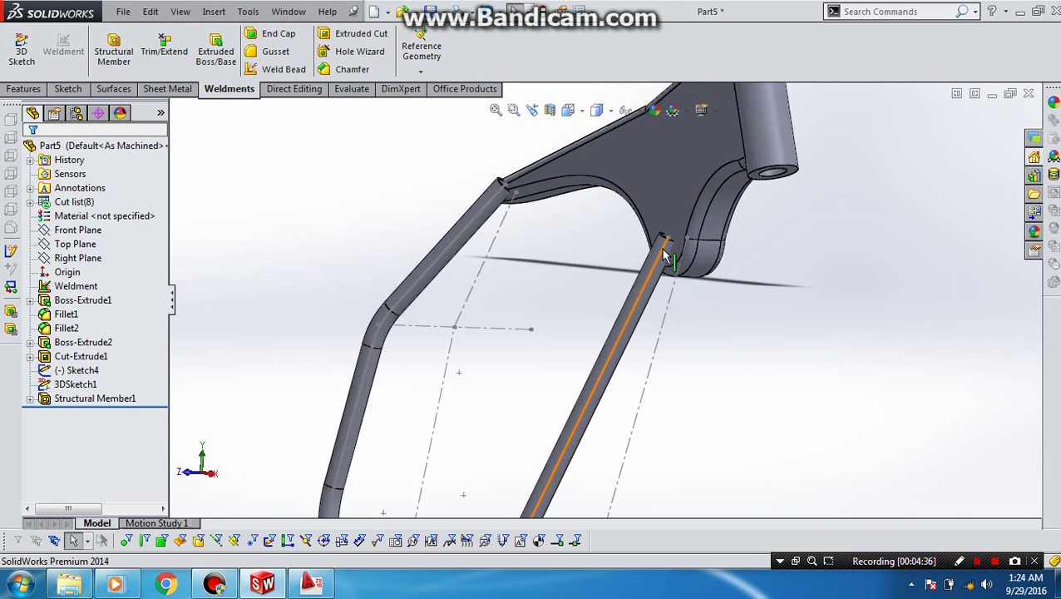
{"action": "mouse_move", "coordinate": [667, 231]}
{"action": "middle_mouse_down"}
{"action": "mouse_move", "coordinate": [647, 253]}
{"action": "mouse_move", "coordinate": [627, 250]}
{"action": "mouse_move", "coordinate": [639, 260]}
{"action": "mouse_move", "coordinate": [609, 277]}
{"action": "mouse_move", "coordinate": [624, 284]}
{"action": "middle_mouse_up"}
{"action": "scroll", "coordinate": [624, 284], "scroll_direction": "up", "scroll_amount": 4}
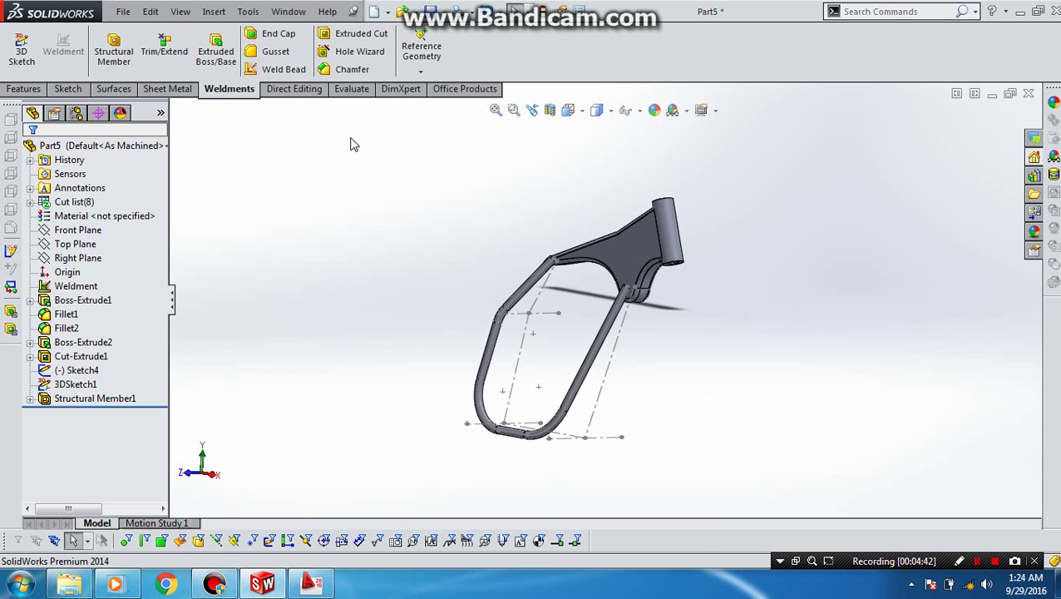
Mirror Structural Member1 about the Front Plane with Geometry Pattern turned off.
{"action": "left_click", "coordinate": [38, 91]}
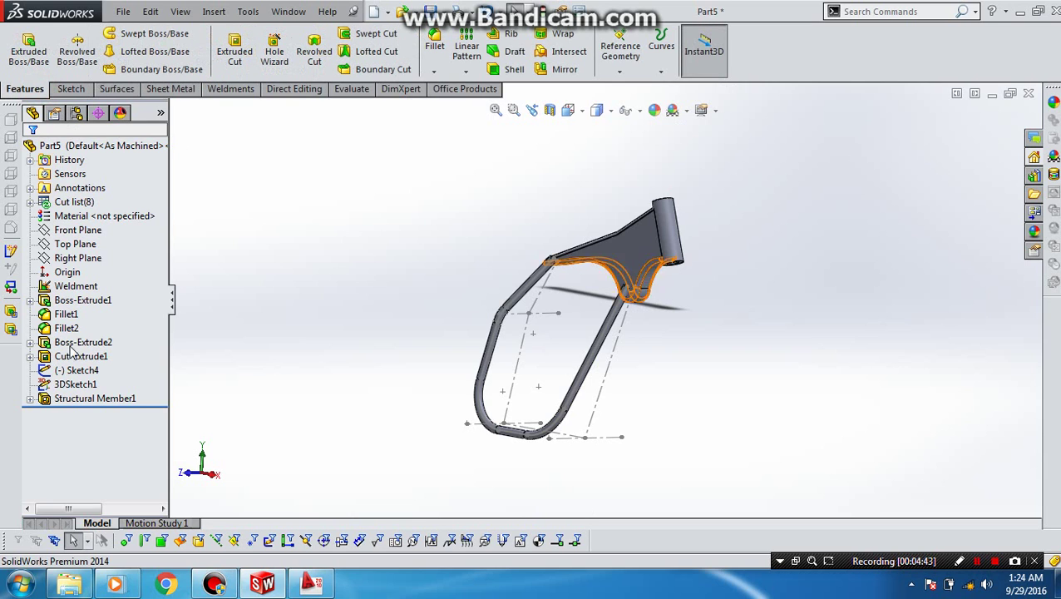
{"action": "left_click", "coordinate": [79, 398]}
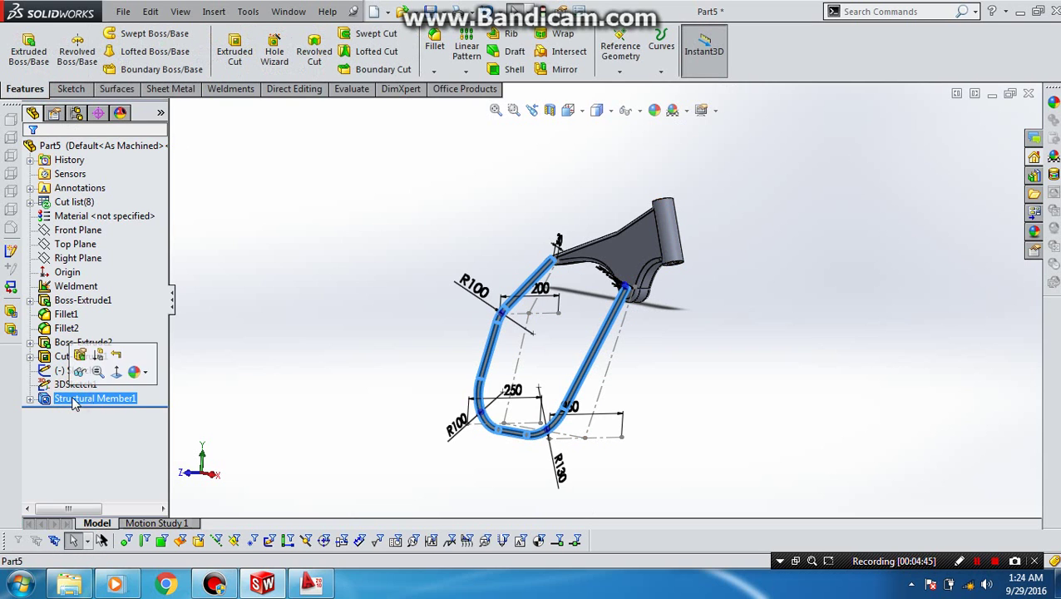
{"action": "left_click", "coordinate": [563, 72]}
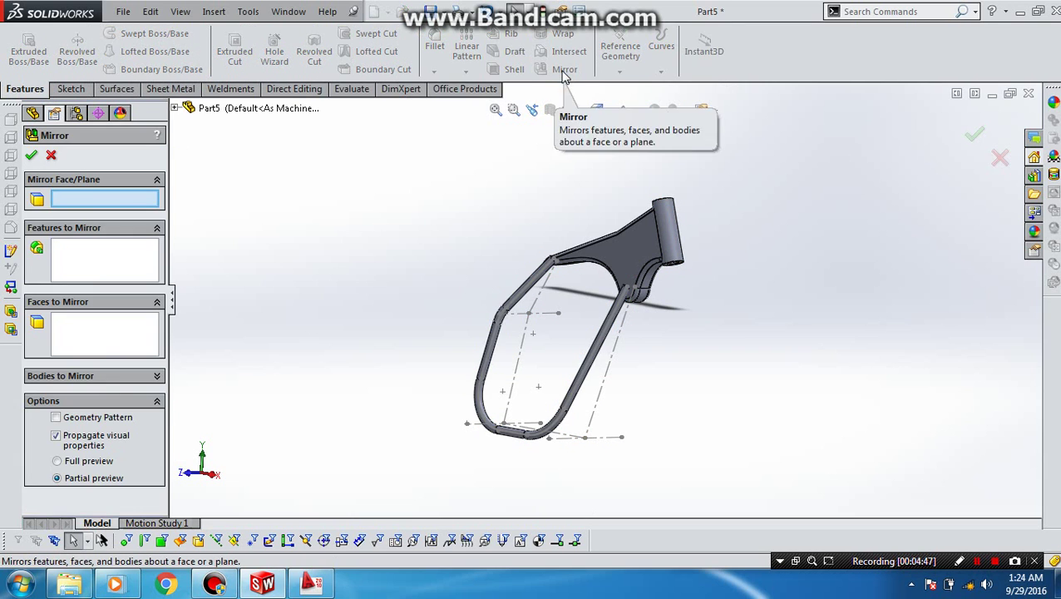
{"action": "left_click", "coordinate": [175, 109]}
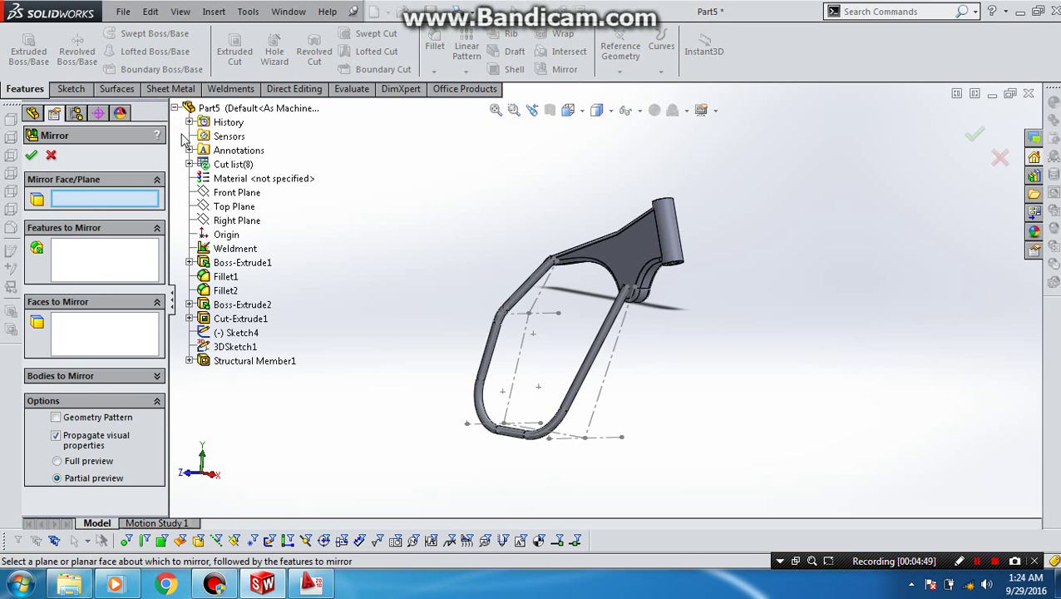
{"action": "left_click", "coordinate": [207, 194]}
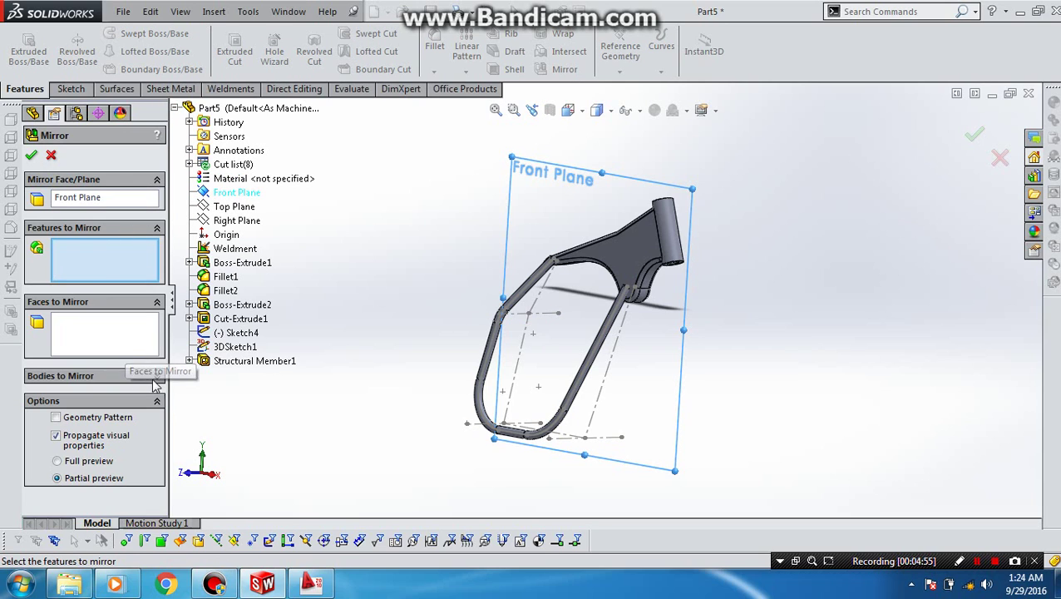
{"action": "left_click", "coordinate": [212, 363]}
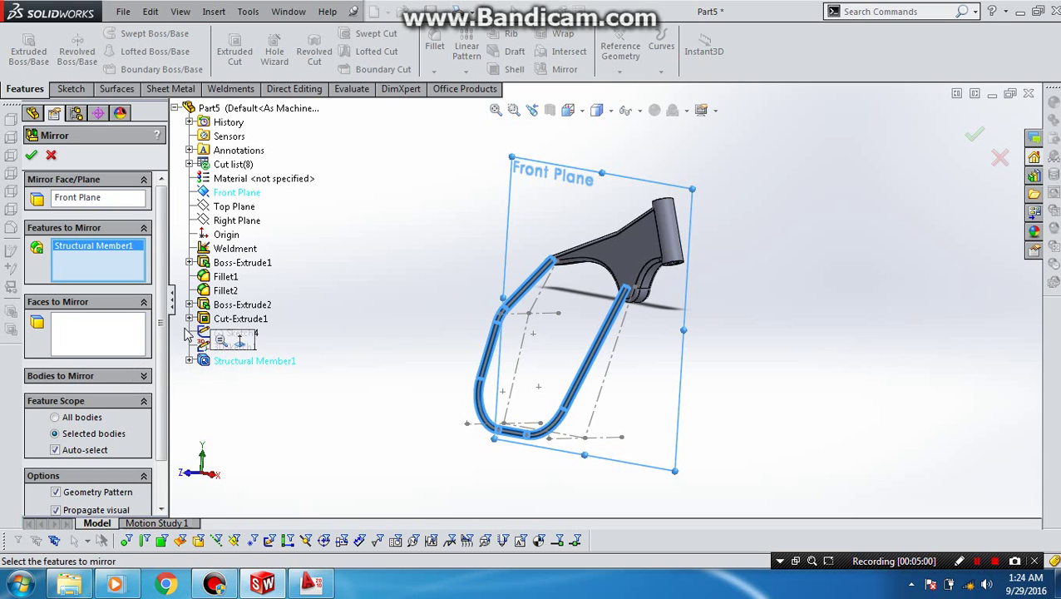
{"action": "left_click", "coordinate": [32, 157]}
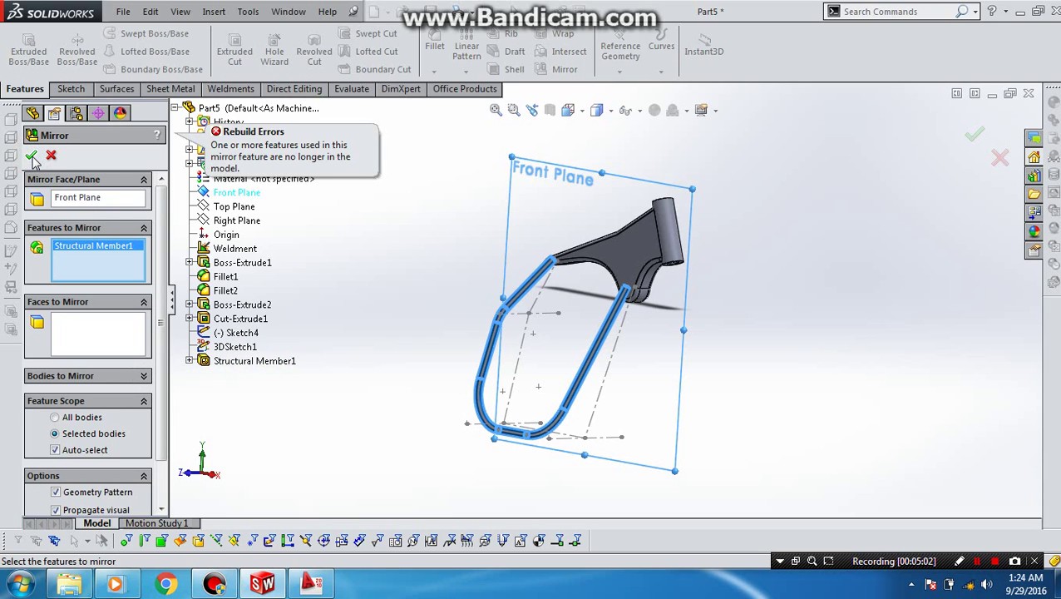
{"action": "left_click", "coordinate": [82, 493]}
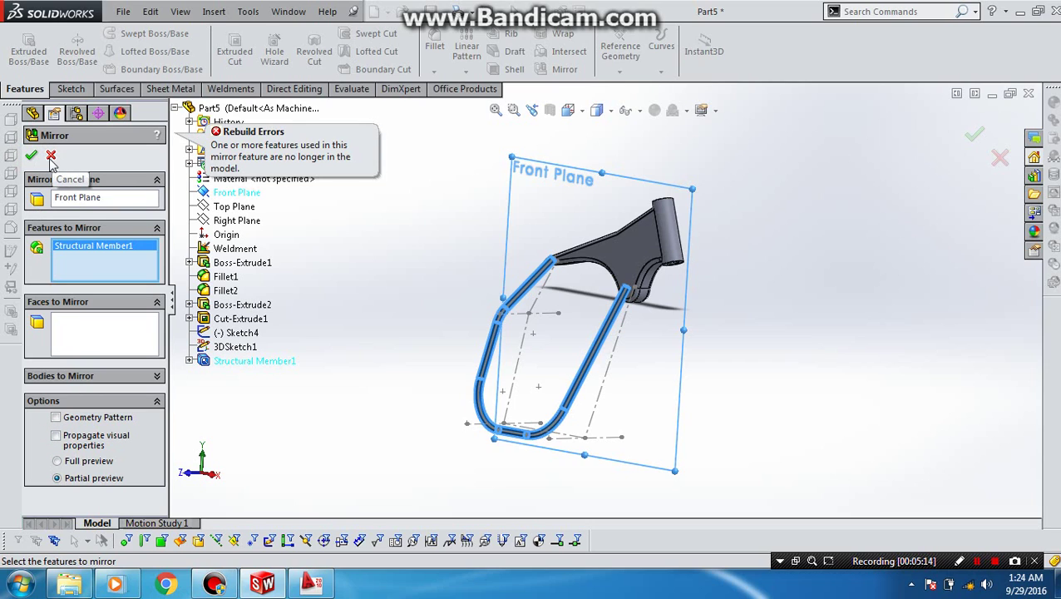
Swap the mirror's feature selection for bodies, picking the left vertical and upper-left tubes.
{"action": "right_click", "coordinate": [132, 260]}
{"action": "left_click", "coordinate": [179, 268]}
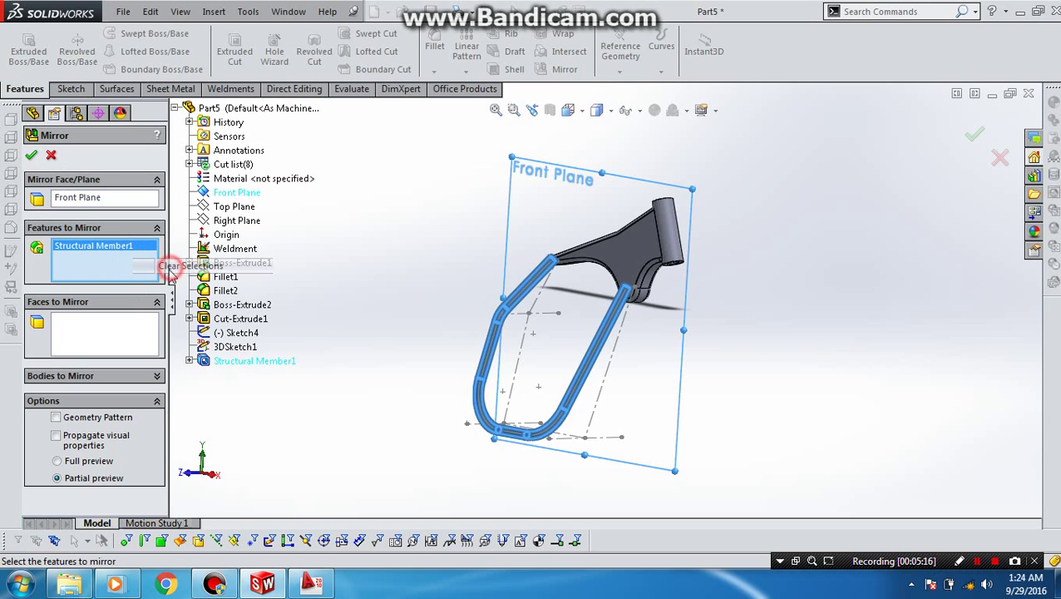
{"action": "left_click", "coordinate": [111, 375]}
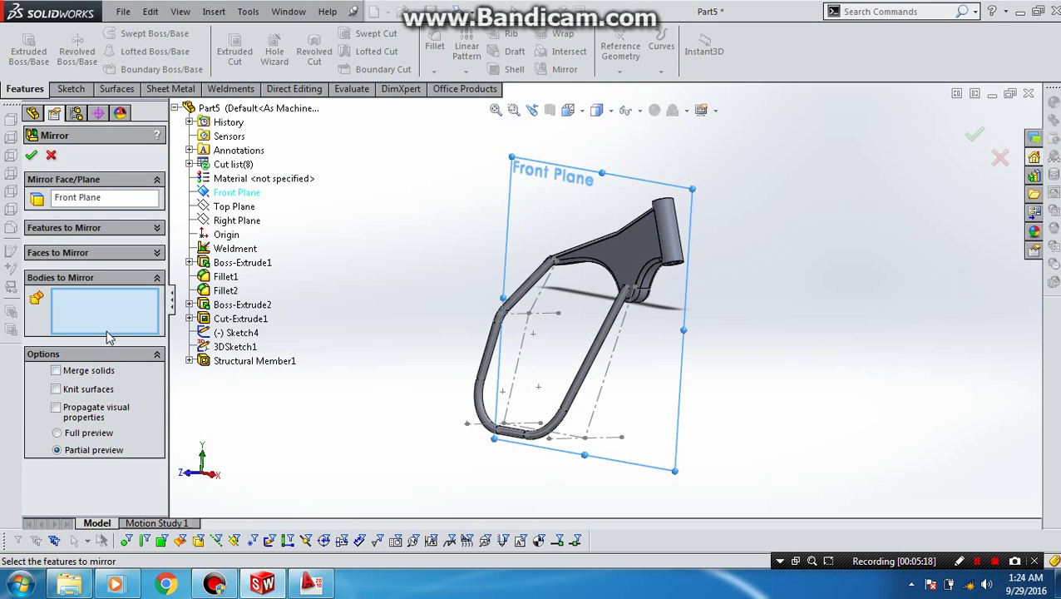
{"action": "left_click", "coordinate": [491, 375]}
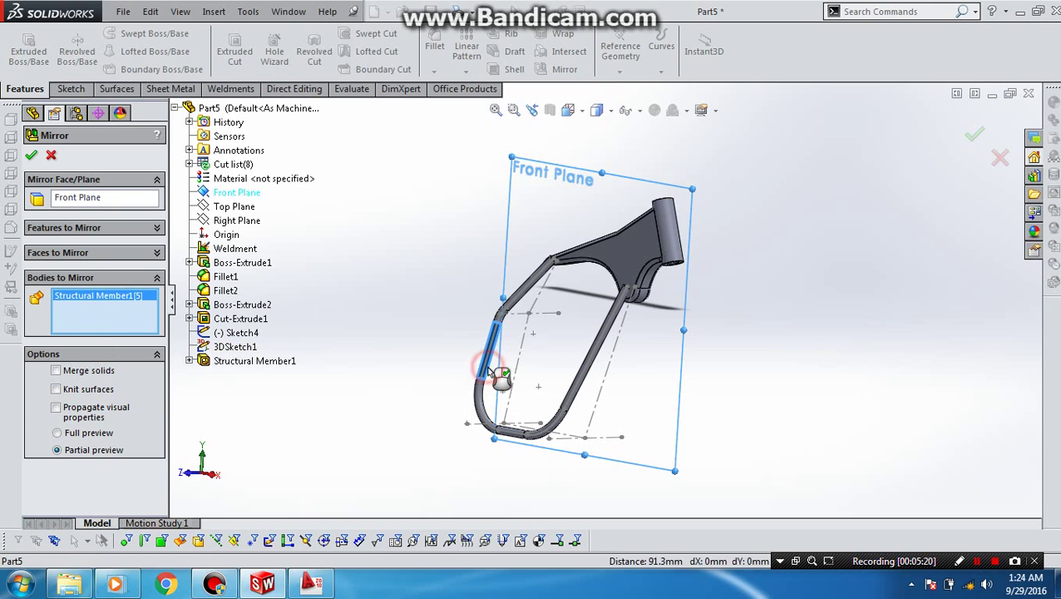
{"action": "left_click", "coordinate": [524, 298]}
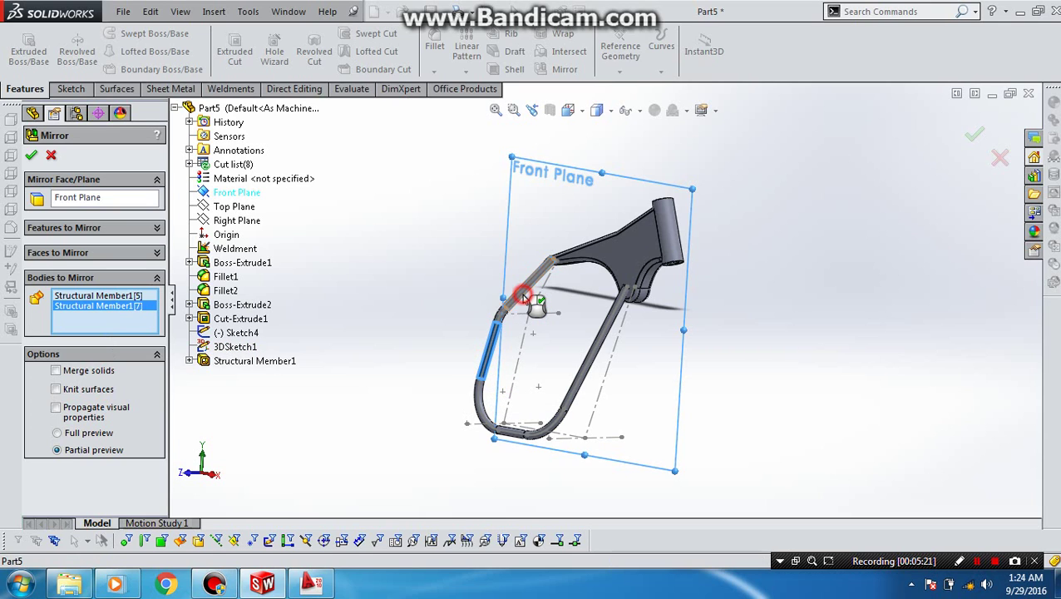
Add the bend, bottom and long diagonal tube bodies and confirm the Front Plane mirror.
{"action": "scroll", "coordinate": [507, 322], "scroll_direction": "down", "scroll_amount": 1}
{"action": "scroll", "coordinate": [509, 321], "scroll_direction": "down", "scroll_amount": 1}
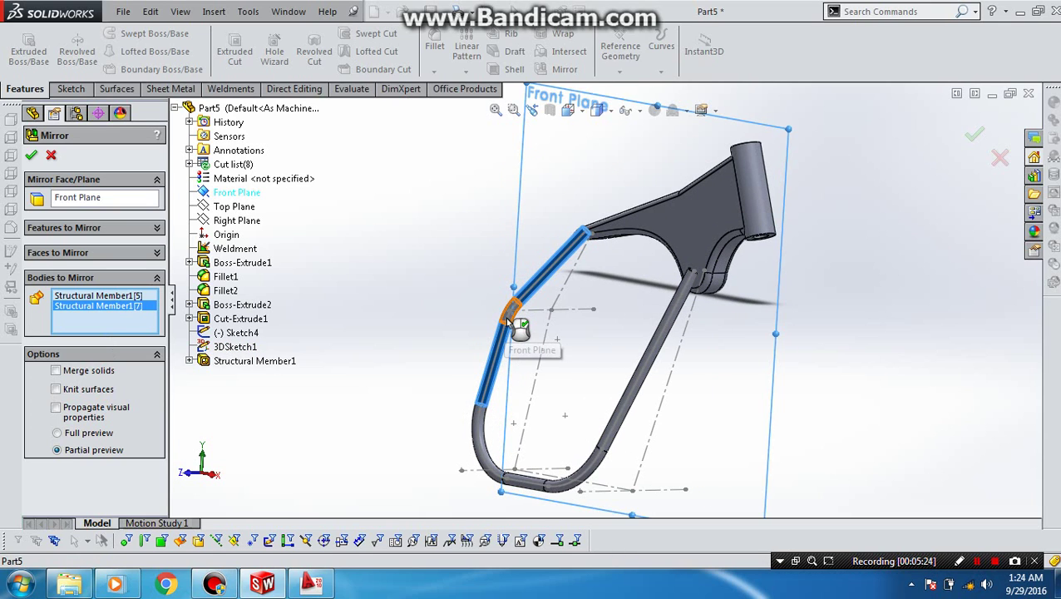
{"action": "left_click", "coordinate": [506, 318]}
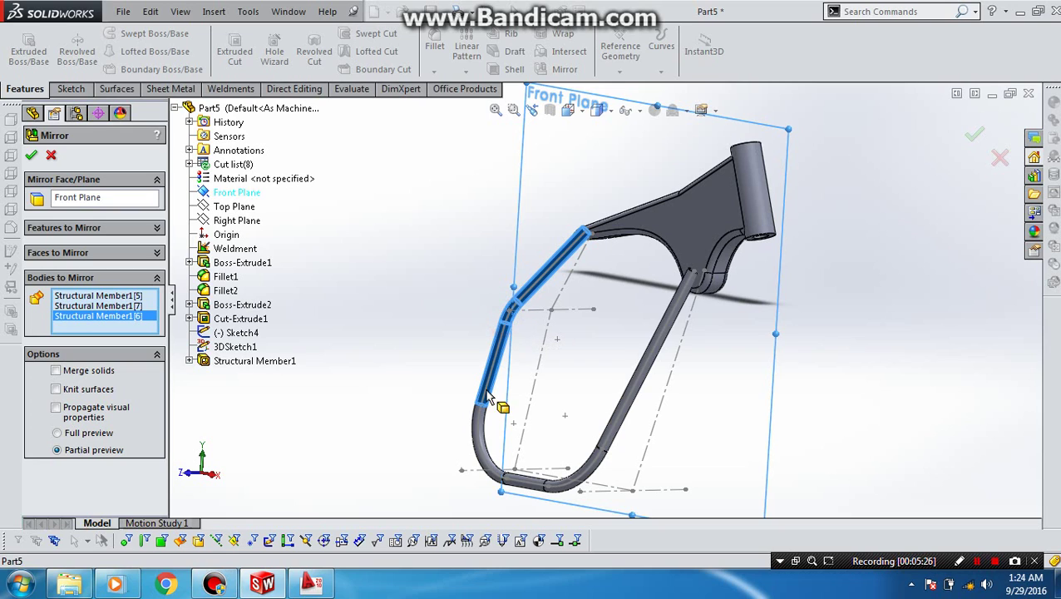
{"action": "left_click", "coordinate": [487, 447]}
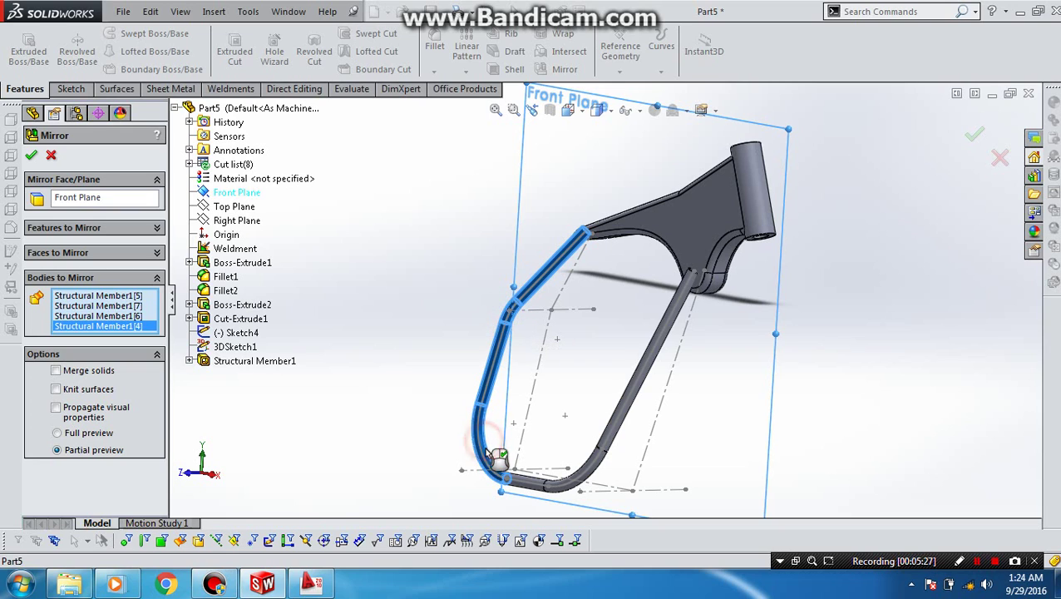
{"action": "left_click", "coordinate": [522, 485]}
{"action": "left_click", "coordinate": [585, 475]}
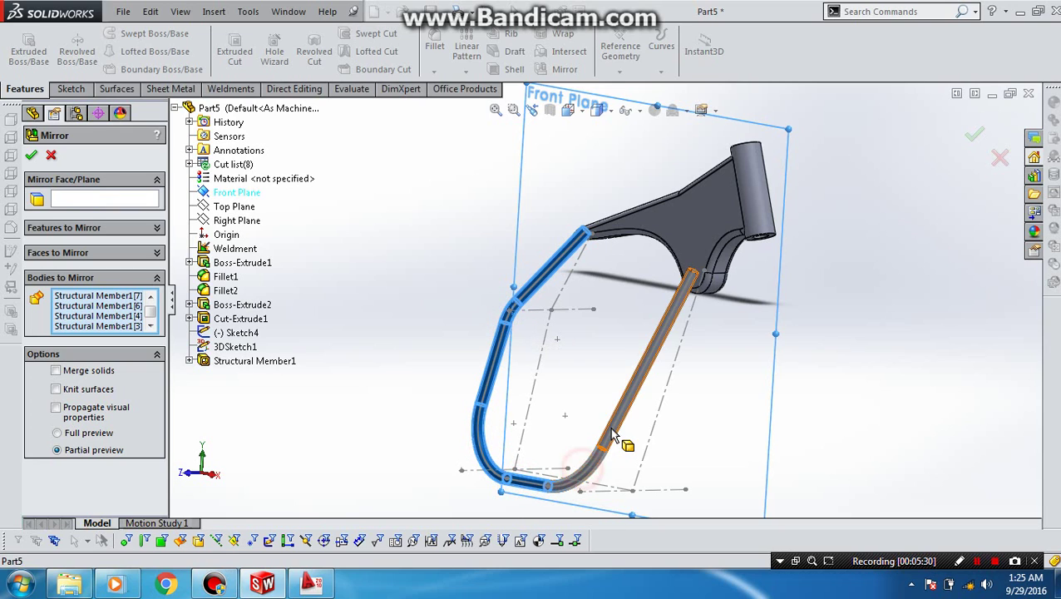
{"action": "left_click", "coordinate": [615, 430]}
{"action": "key", "text": "Return"}
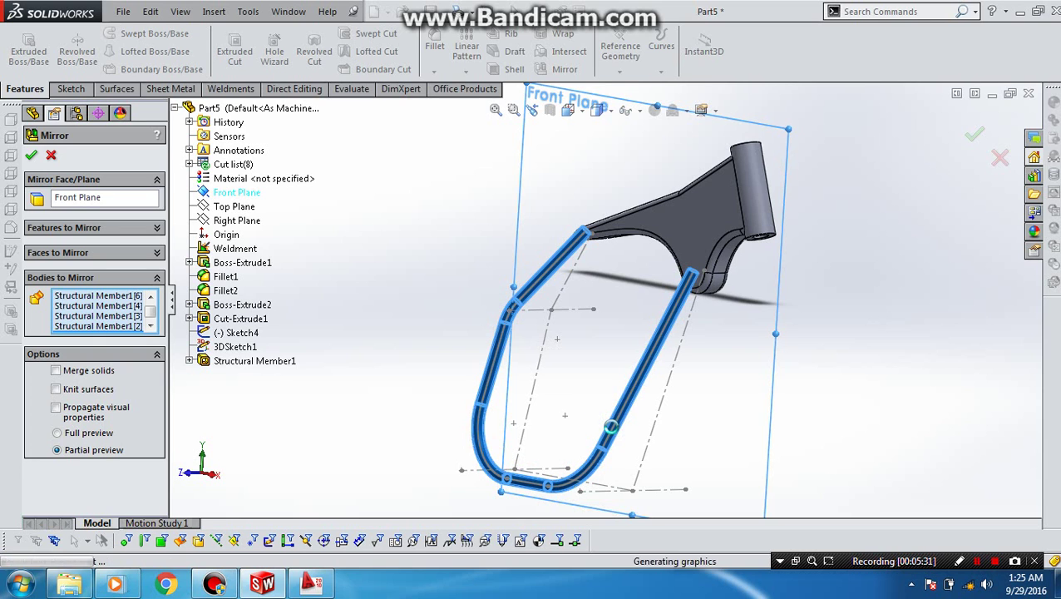
Orbit and zoom to inspect the mirrored frame's leg joints from the front.
{"action": "mouse_move", "coordinate": [534, 399]}
{"action": "middle_mouse_down"}
{"action": "mouse_move", "coordinate": [497, 391]}
{"action": "mouse_move", "coordinate": [585, 367]}
{"action": "mouse_move", "coordinate": [690, 367]}
{"action": "mouse_move", "coordinate": [657, 428]}
{"action": "middle_mouse_up"}
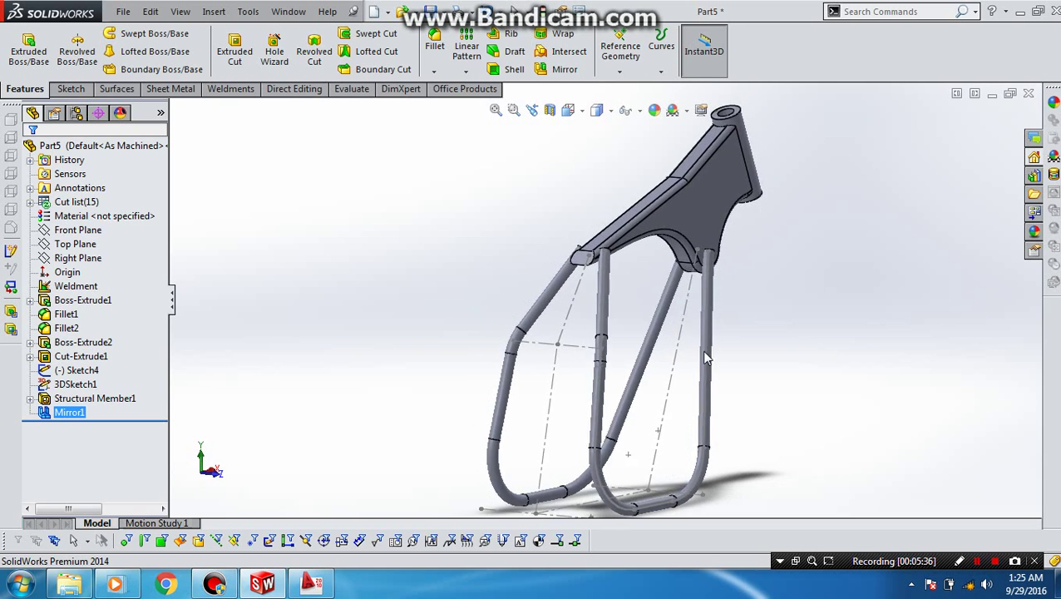
{"action": "scroll", "coordinate": [622, 270], "scroll_direction": "down", "scroll_amount": 3}
{"action": "scroll", "coordinate": [581, 240], "scroll_direction": "down", "scroll_amount": 3}
{"action": "scroll", "coordinate": [566, 233], "scroll_direction": "down", "scroll_amount": 3}
{"action": "scroll", "coordinate": [565, 231], "scroll_direction": "up", "scroll_amount": 3}
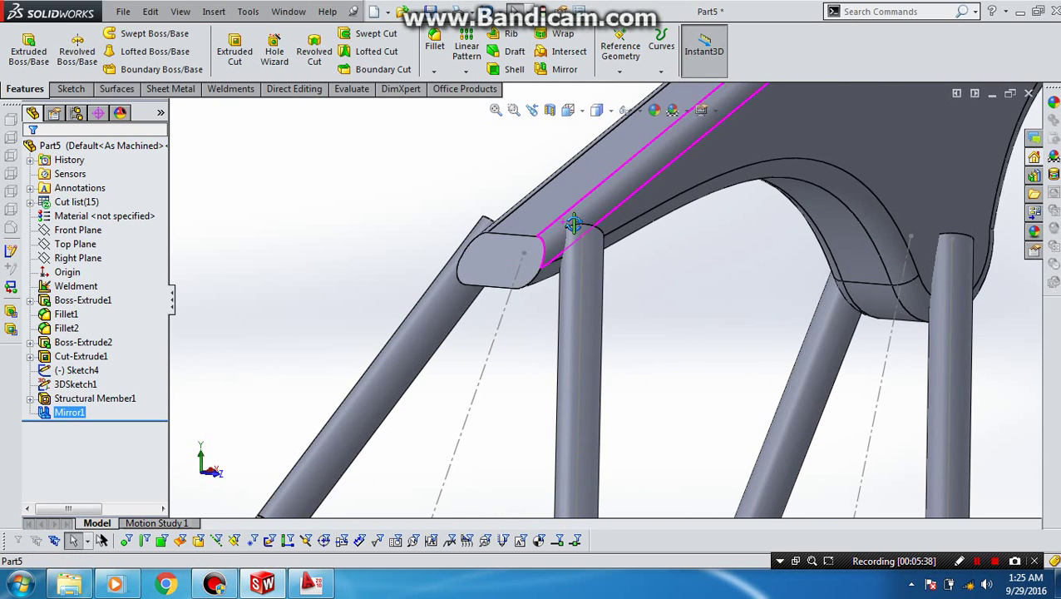
{"action": "middle_click_drag", "start_coordinate": [568, 236], "coordinate": [609, 236]}
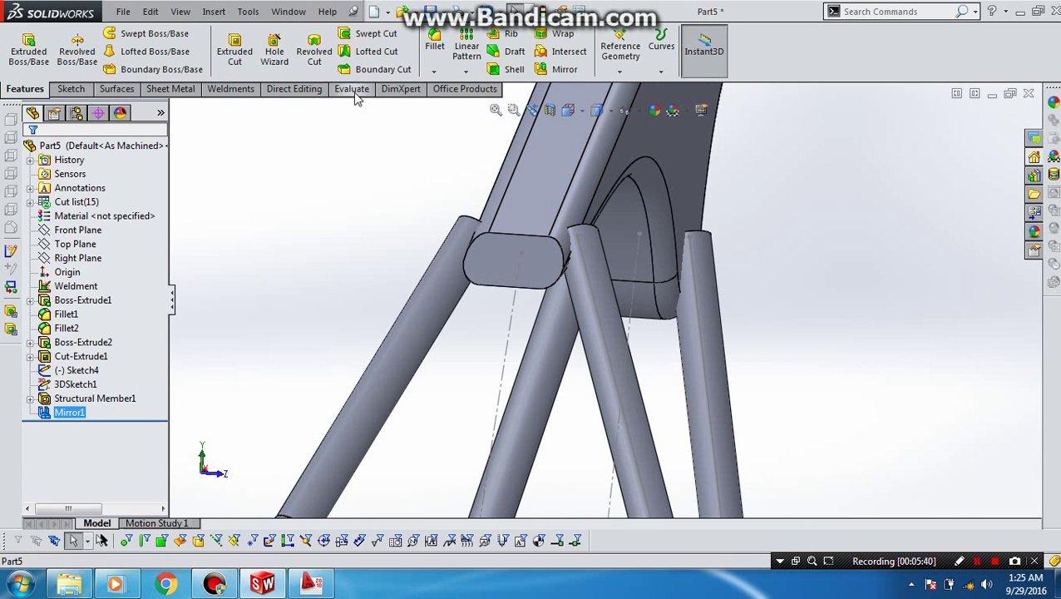
Combine the upper frame body and both sides' tube bodies with Add, then review the result.
{"action": "left_click", "coordinate": [309, 93]}
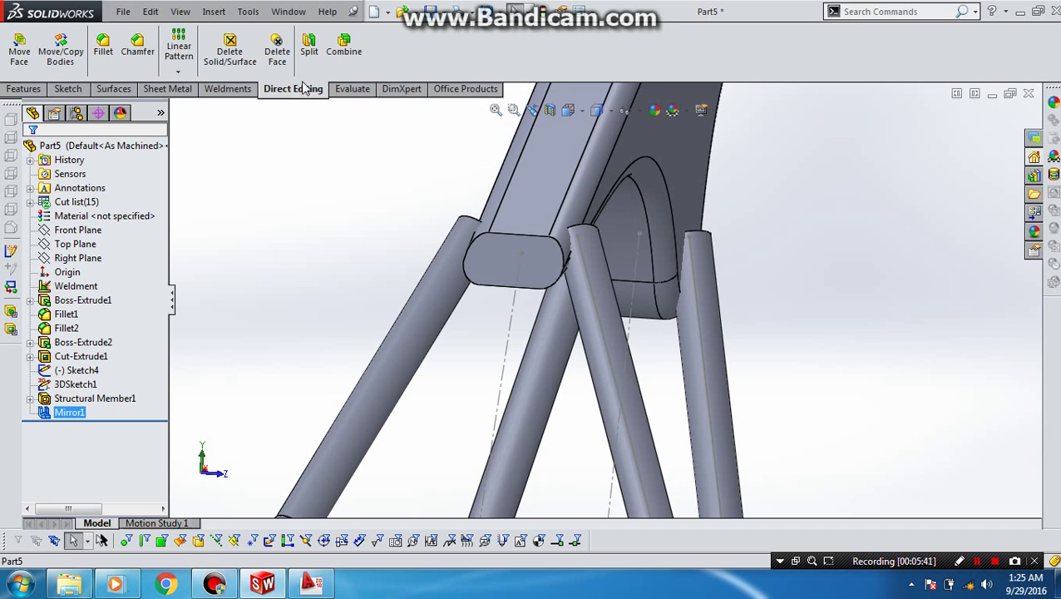
{"action": "left_click", "coordinate": [344, 52]}
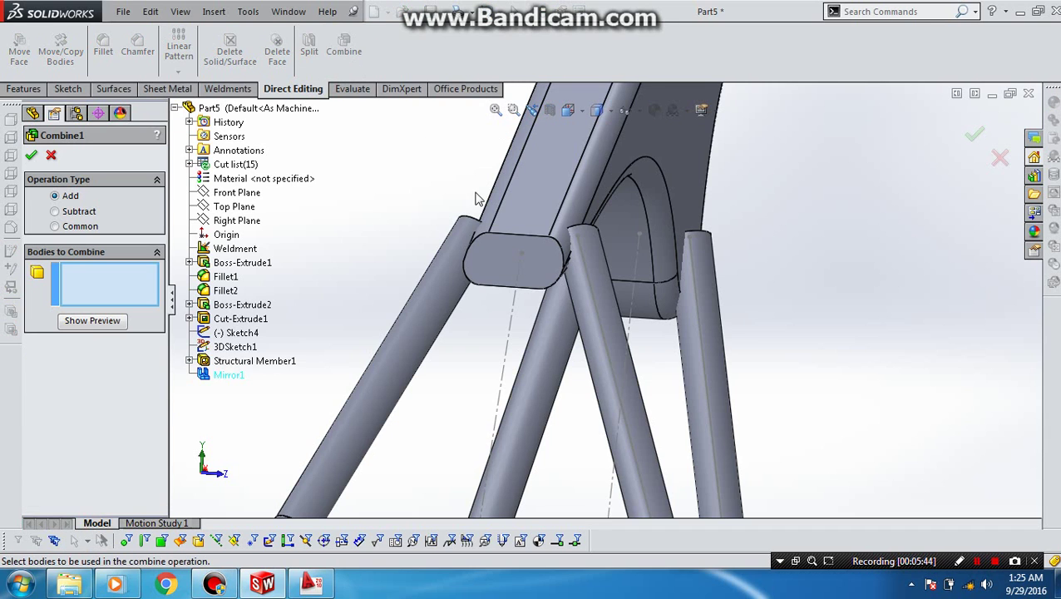
{"action": "left_click", "coordinate": [539, 243]}
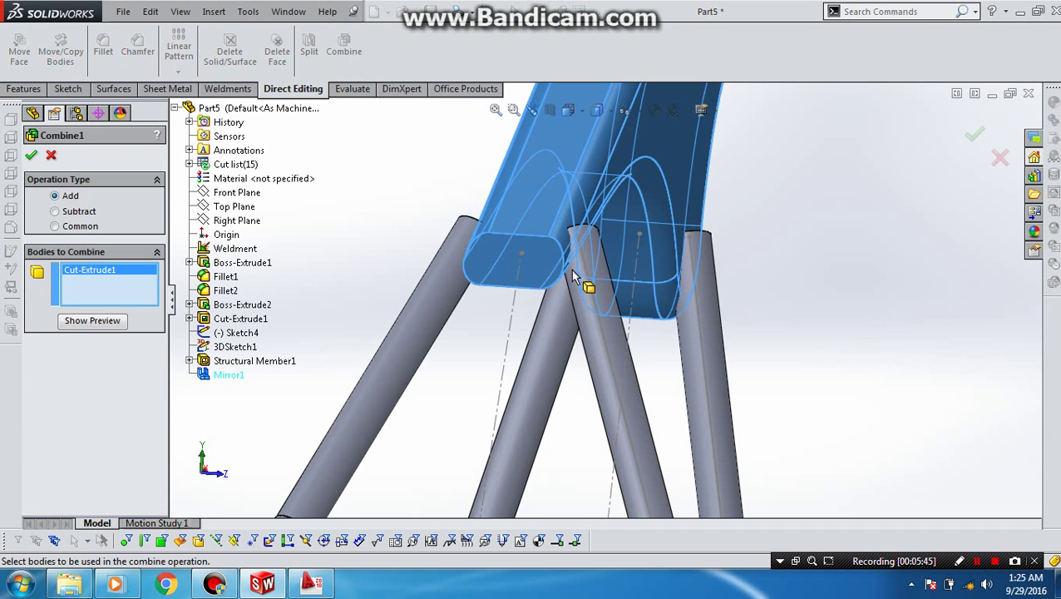
{"action": "left_click", "coordinate": [584, 287]}
{"action": "left_click", "coordinate": [456, 287]}
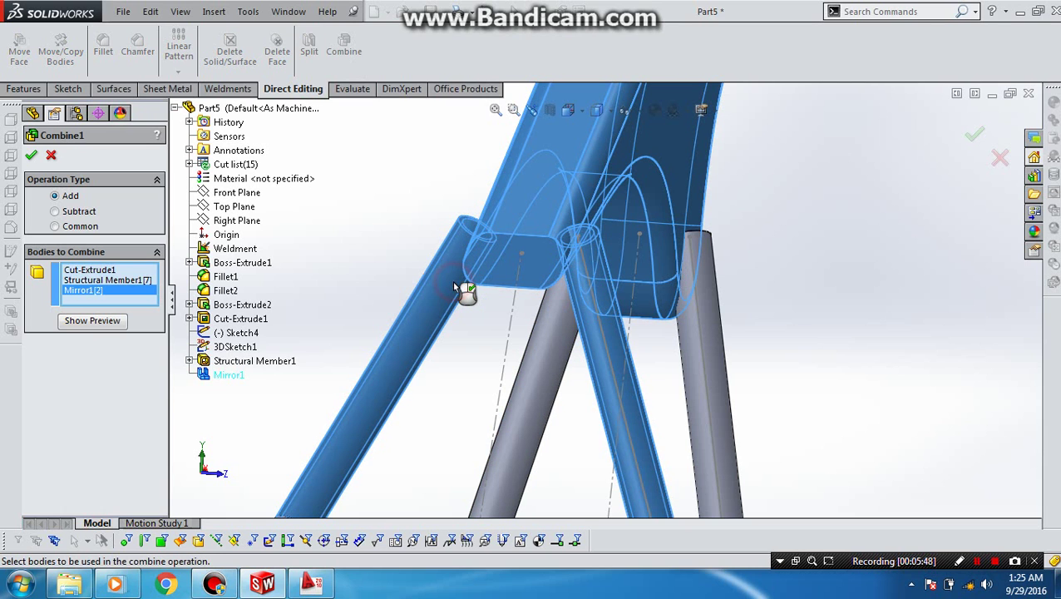
{"action": "right_click", "coordinate": [457, 288]}
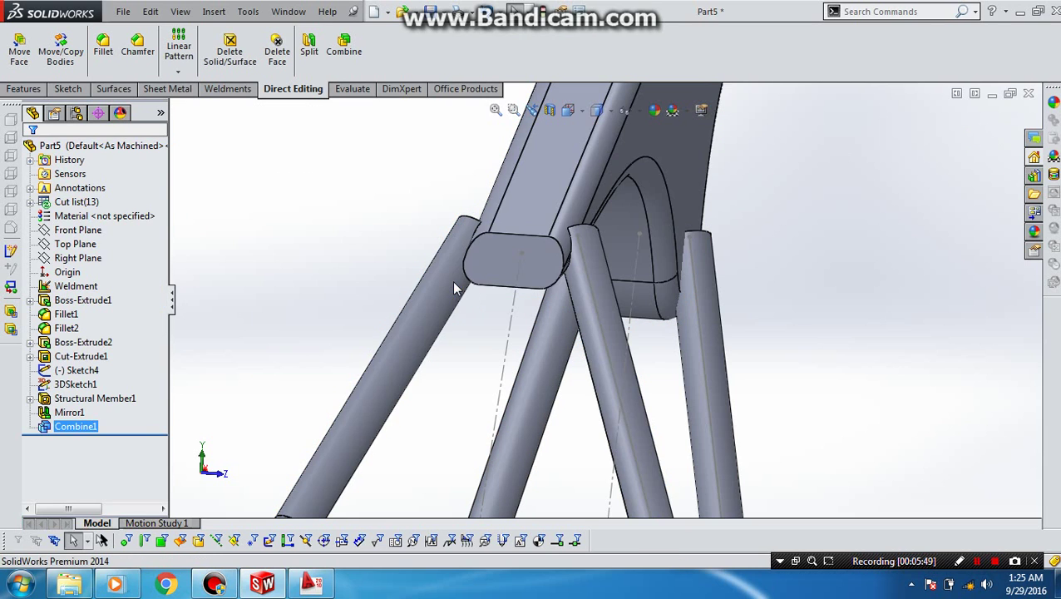
{"action": "mouse_move", "coordinate": [531, 248]}
{"action": "middle_mouse_down"}
{"action": "mouse_move", "coordinate": [545, 189]}
{"action": "mouse_move", "coordinate": [507, 194]}
{"action": "mouse_move", "coordinate": [491, 210]}
{"action": "middle_mouse_up"}
{"action": "scroll", "coordinate": [490, 210], "scroll_direction": "down", "scroll_amount": 2}
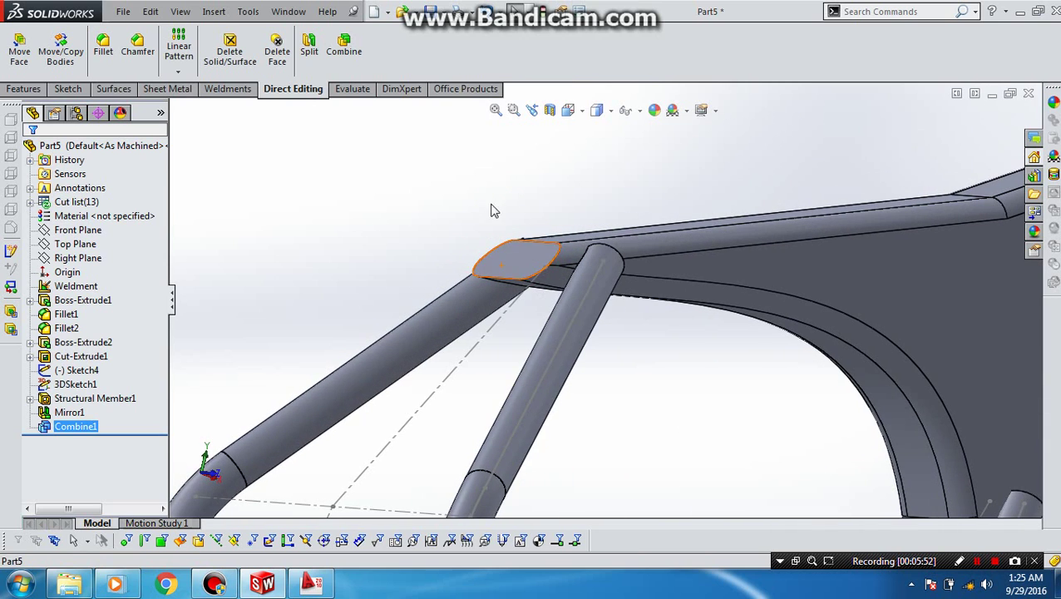
{"action": "left_click", "coordinate": [495, 111]}
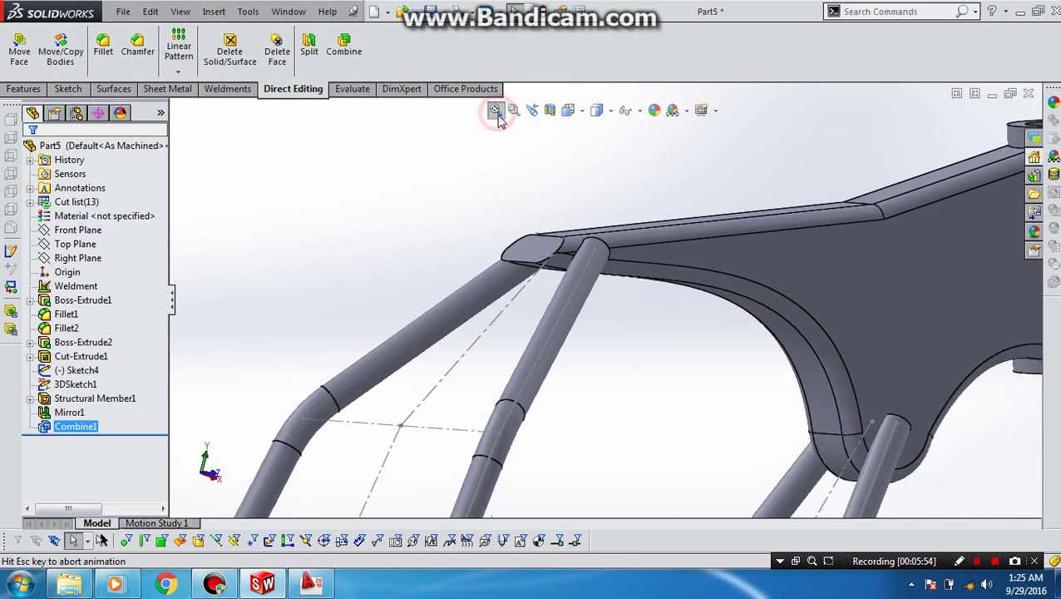
{"action": "mouse_move", "coordinate": [582, 296]}
{"action": "middle_mouse_down"}
{"action": "mouse_move", "coordinate": [511, 294]}
{"action": "mouse_move", "coordinate": [636, 343]}
{"action": "mouse_move", "coordinate": [597, 384]}
{"action": "mouse_move", "coordinate": [628, 374]}
{"action": "mouse_move", "coordinate": [606, 372]}
{"action": "mouse_move", "coordinate": [604, 382]}
{"action": "middle_mouse_up"}
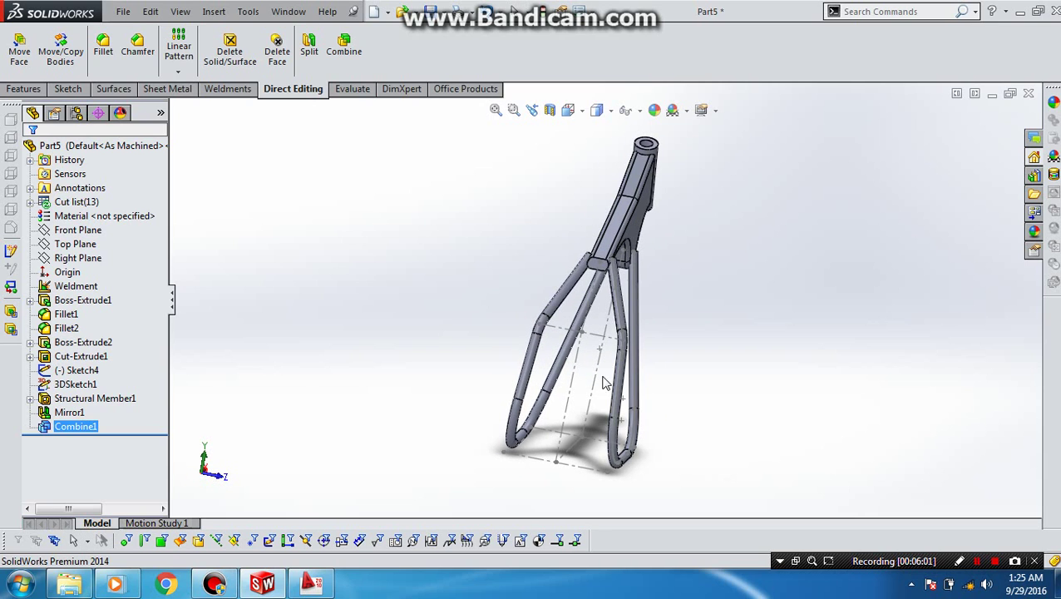
Reopen 3DSketch1 and change both 250 mm cross-line dimensions to 225 mm.
{"action": "right_click", "coordinate": [83, 387]}
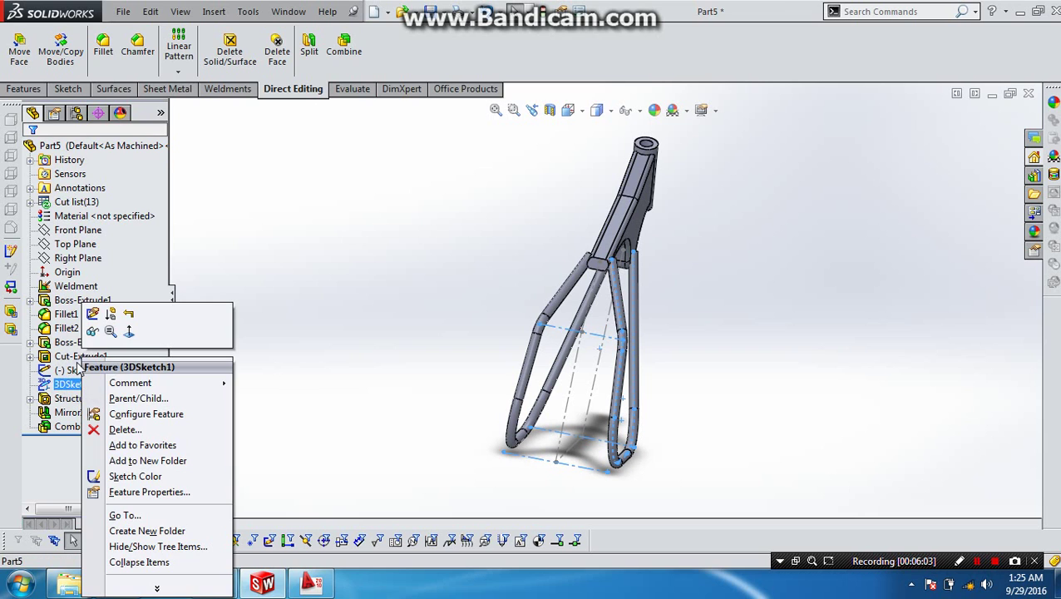
{"action": "left_click", "coordinate": [88, 314]}
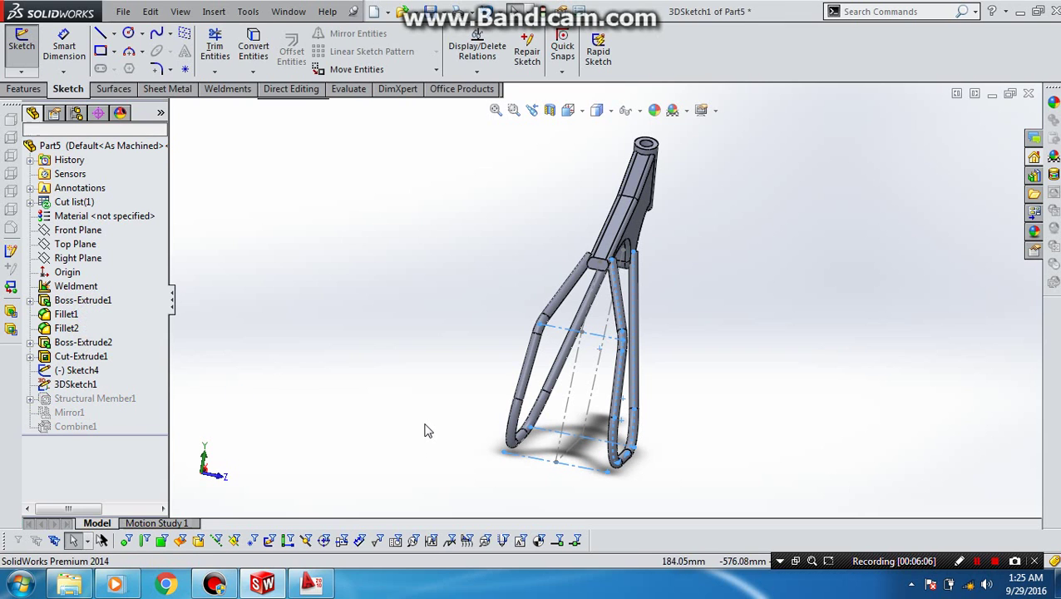
{"action": "middle_click_drag", "start_coordinate": [427, 429], "coordinate": [616, 410]}
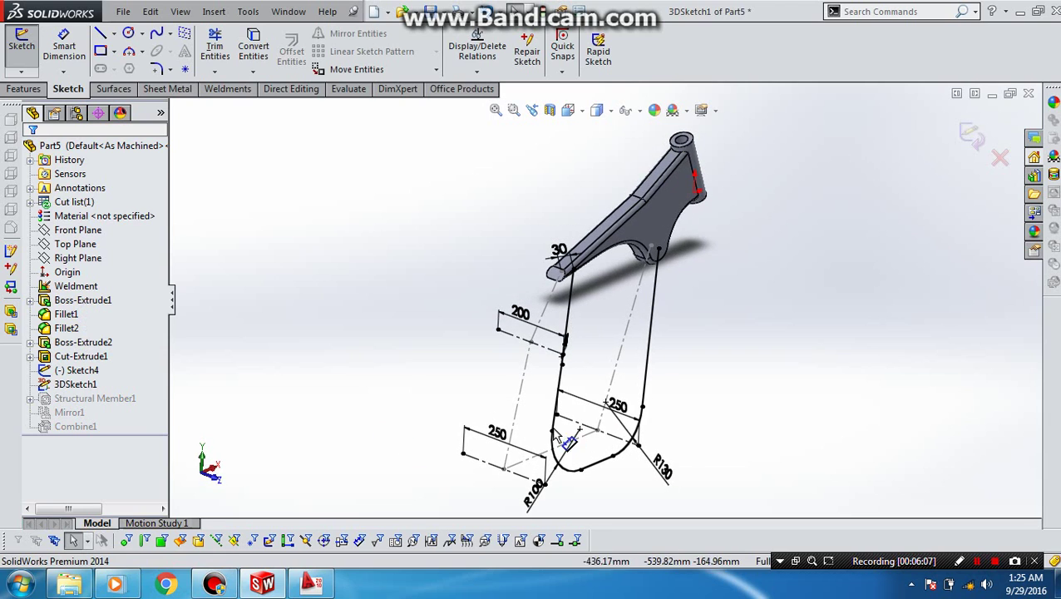
{"action": "double_click", "coordinate": [616, 408]}
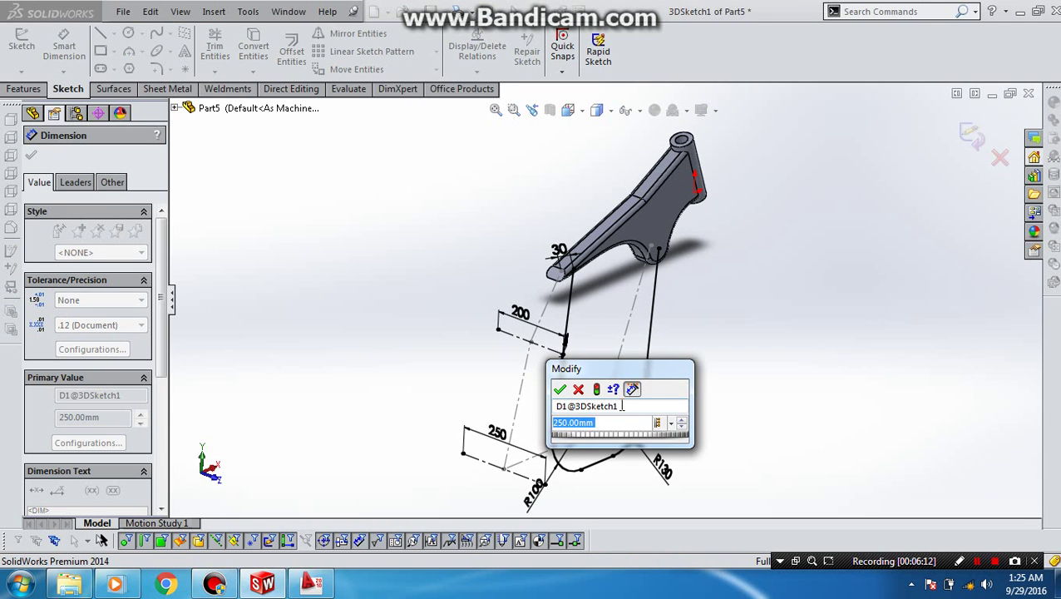
{"action": "type", "text": "225"}
{"action": "key", "text": "Return"}
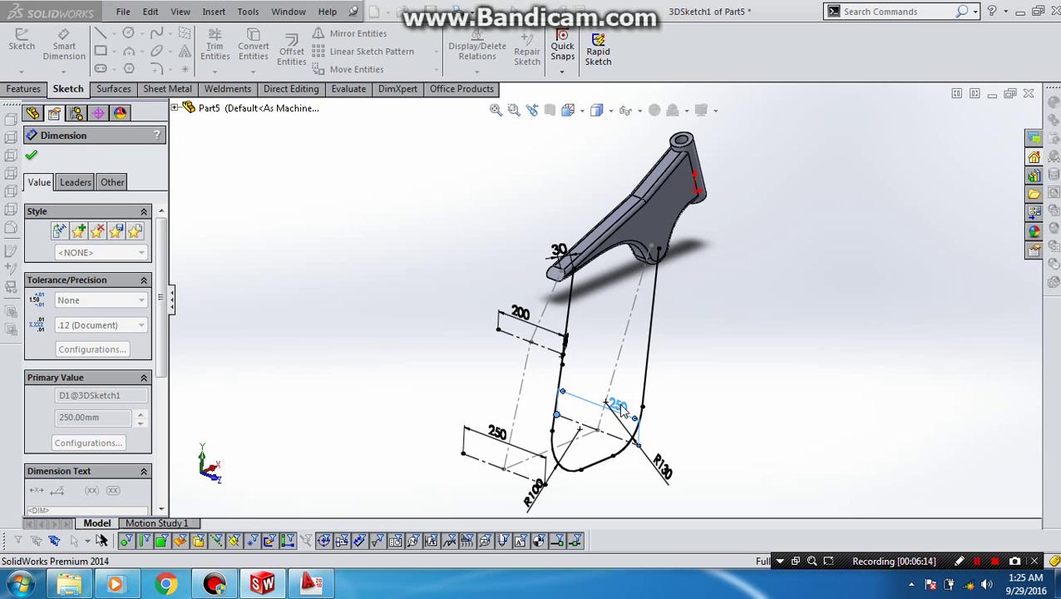
{"action": "double_click", "coordinate": [497, 434]}
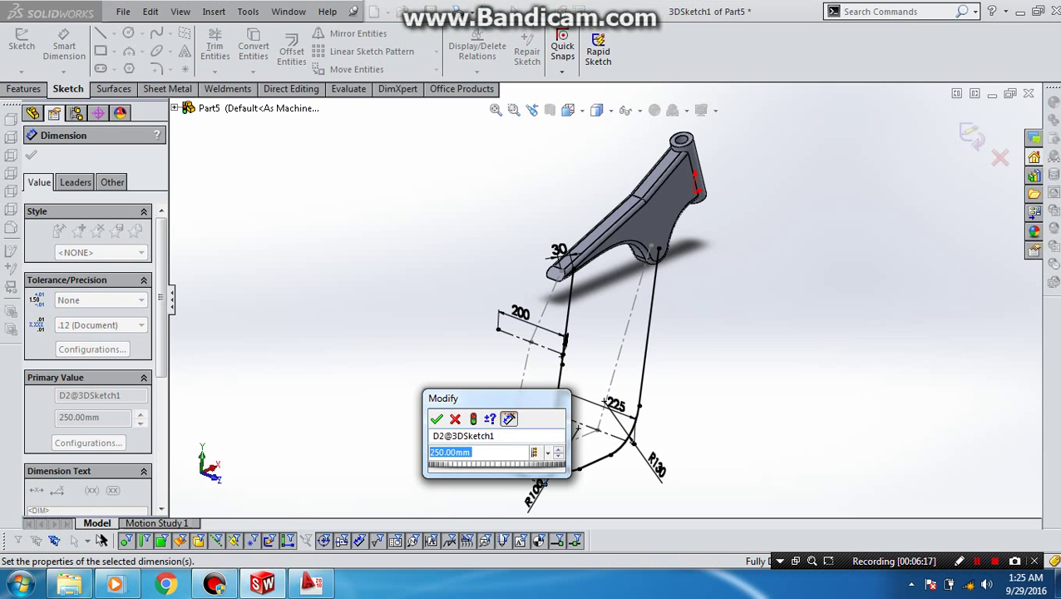
{"action": "type", "text": "225"}
{"action": "key", "text": "Return"}
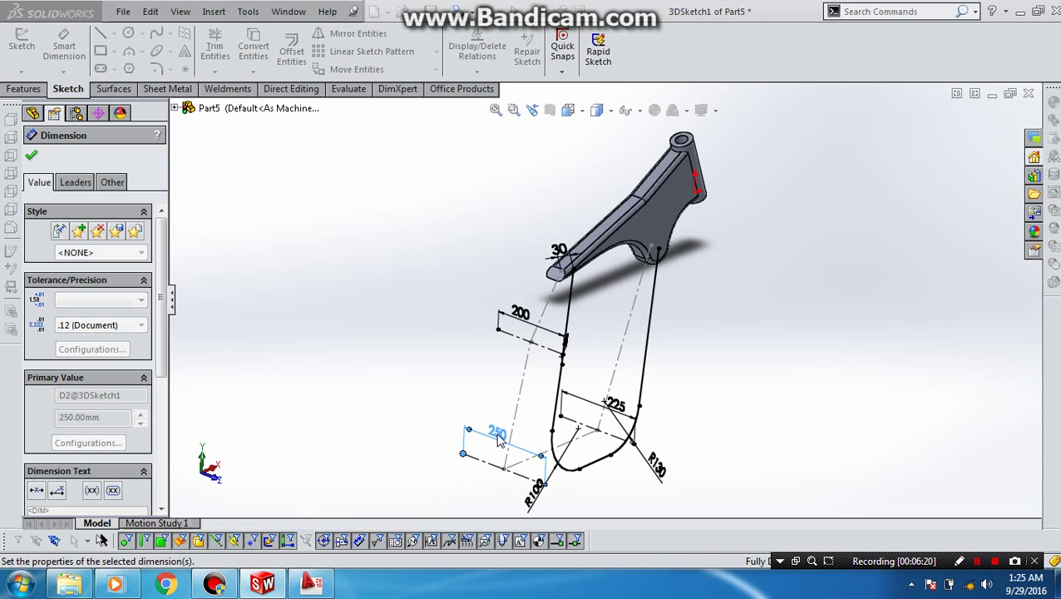
Change the upper 200 mm cross-line dimension to 175 mm.
{"action": "double_click", "coordinate": [521, 326]}
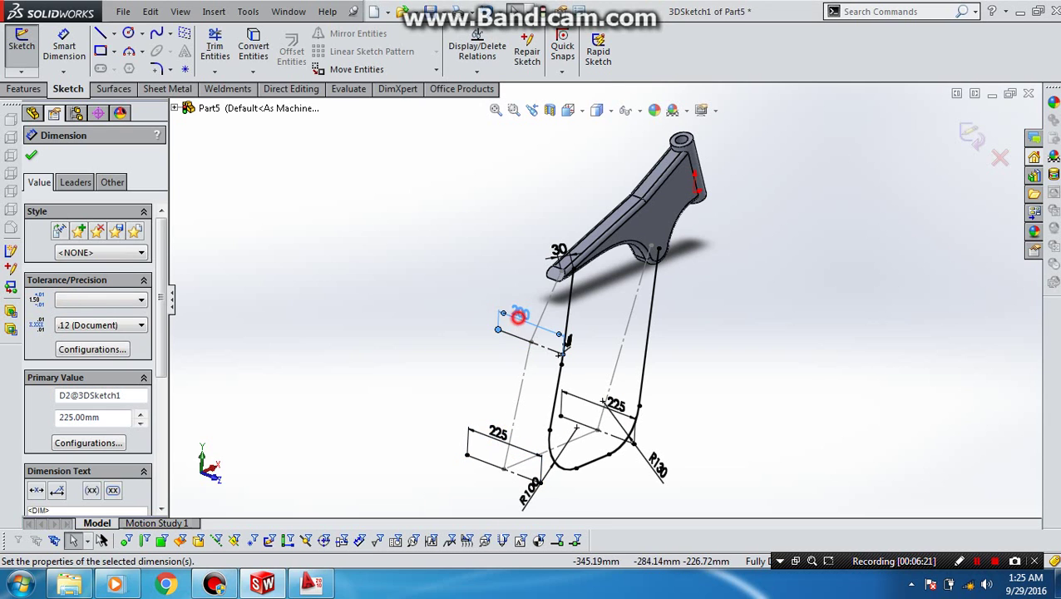
{"action": "type", "text": "15"}
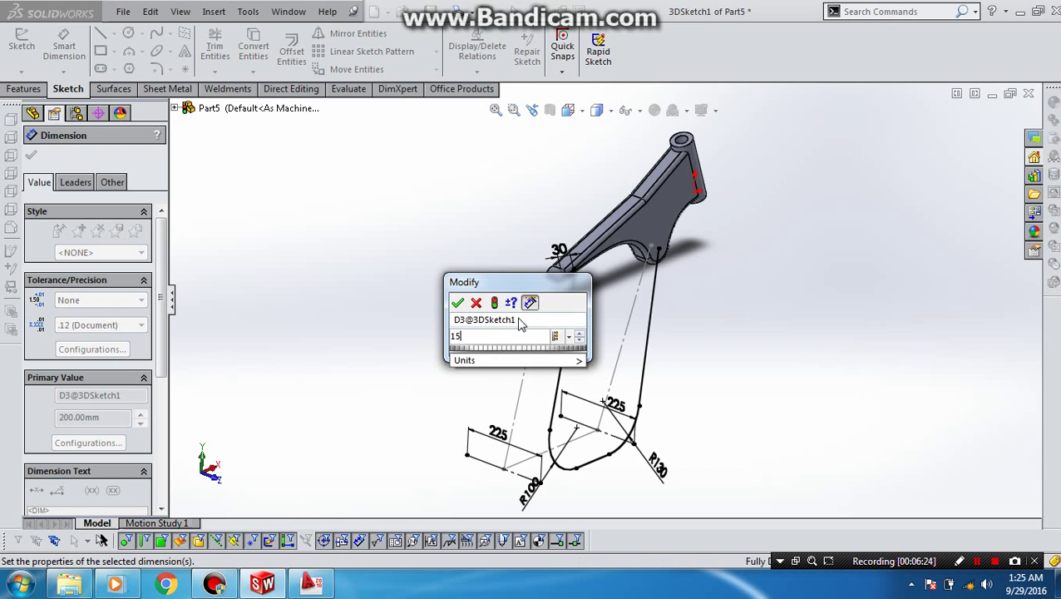
{"action": "type", "text": "0"}
{"action": "key", "text": "Escape"}
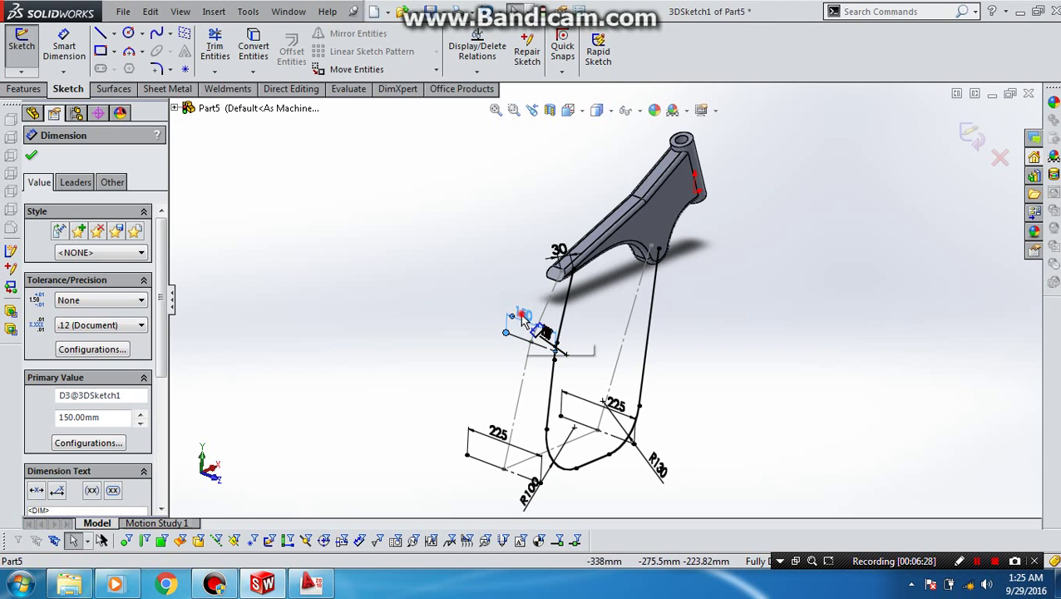
{"action": "double_click", "coordinate": [522, 327]}
{"action": "type", "text": "1"}
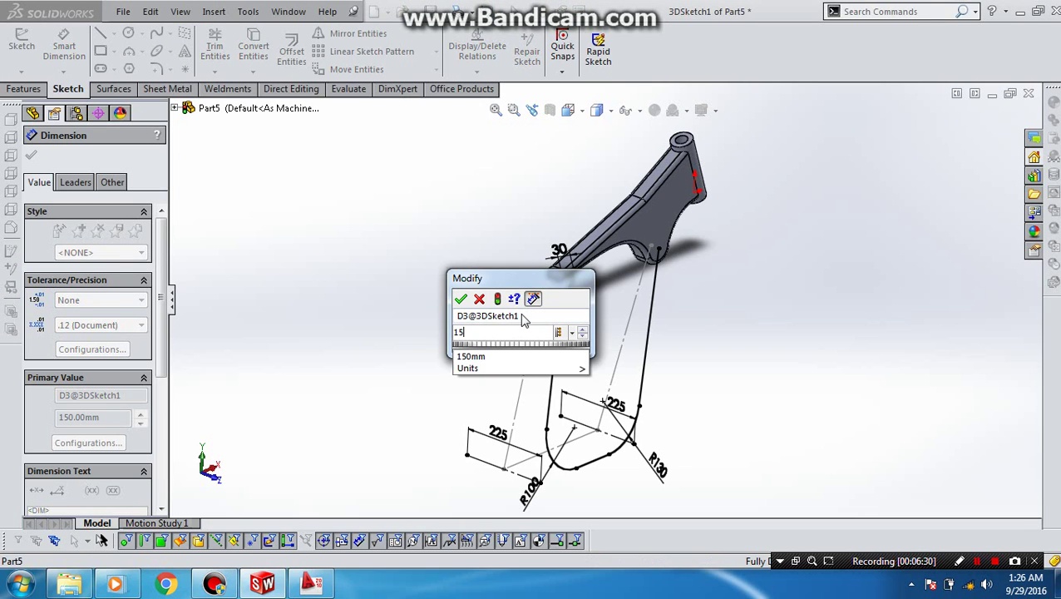
{"action": "type", "text": "75"}
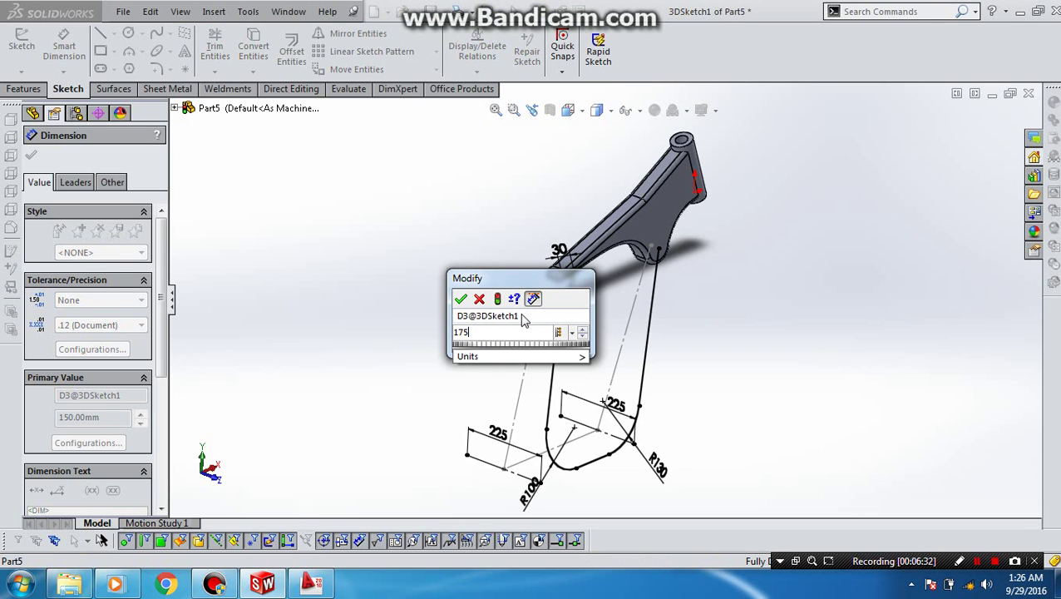
{"action": "key", "text": "Return"}
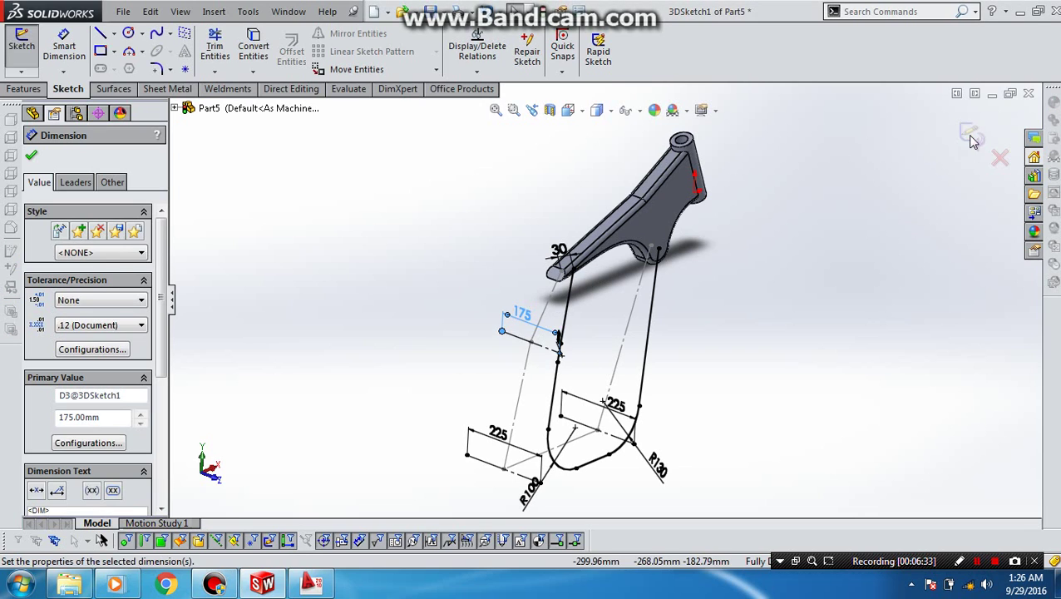
Exit 3DSketch1 to rebuild the shorter frame and begin a sketch on Front Plane.
{"action": "left_click", "coordinate": [751, 366]}
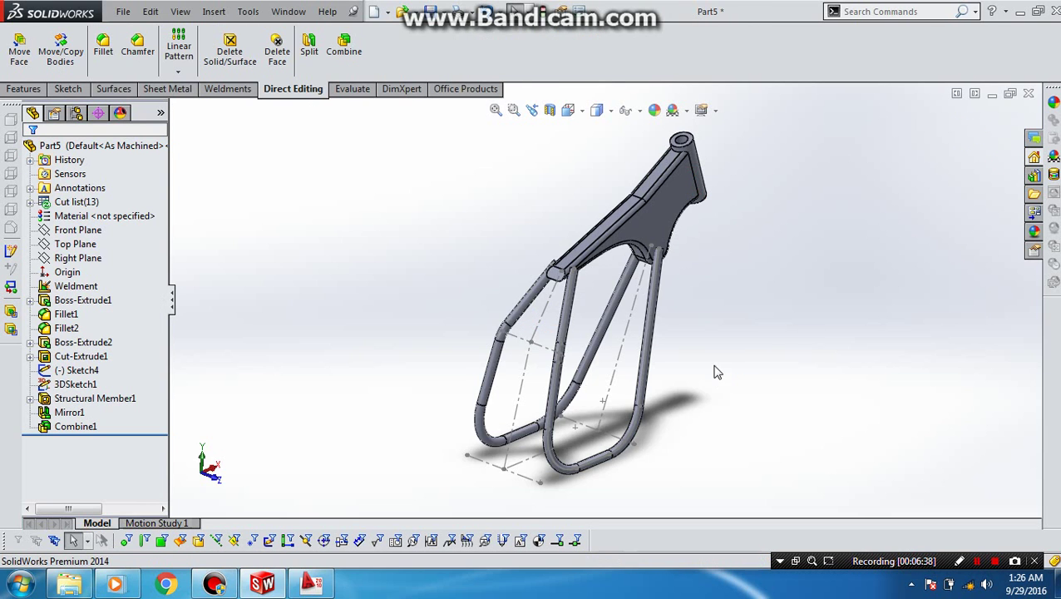
{"action": "mouse_move", "coordinate": [715, 370]}
{"action": "middle_mouse_down"}
{"action": "mouse_move", "coordinate": [757, 336]}
{"action": "mouse_move", "coordinate": [702, 317]}
{"action": "middle_mouse_up"}
{"action": "mouse_move", "coordinate": [652, 309]}
{"action": "middle_mouse_down"}
{"action": "mouse_move", "coordinate": [684, 360]}
{"action": "mouse_move", "coordinate": [673, 301]}
{"action": "mouse_move", "coordinate": [657, 277]}
{"action": "mouse_move", "coordinate": [639, 281]}
{"action": "mouse_move", "coordinate": [670, 312]}
{"action": "mouse_move", "coordinate": [663, 308]}
{"action": "middle_mouse_up"}
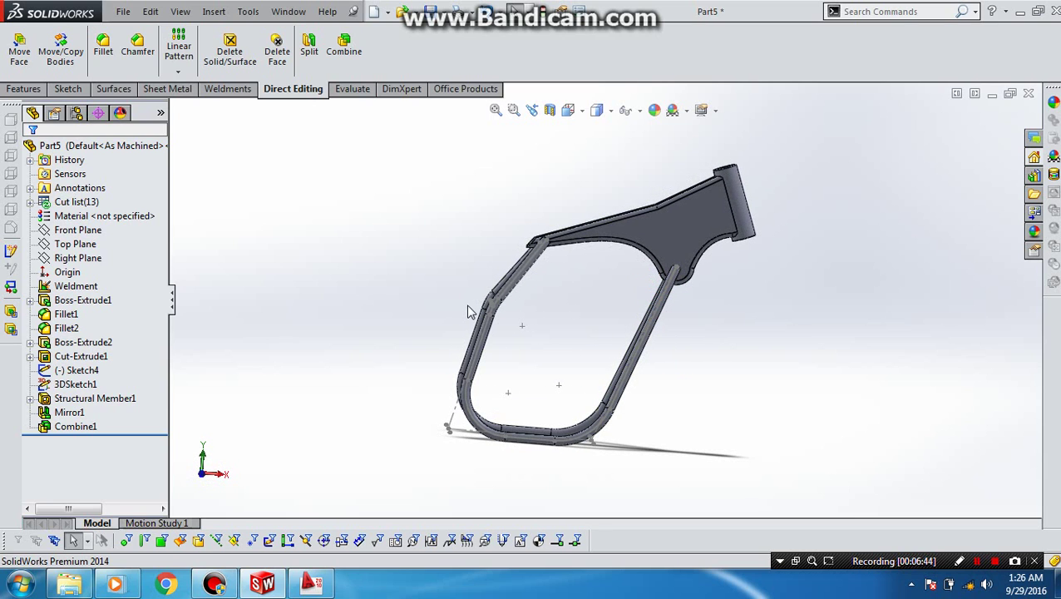
{"action": "left_click", "coordinate": [78, 230]}
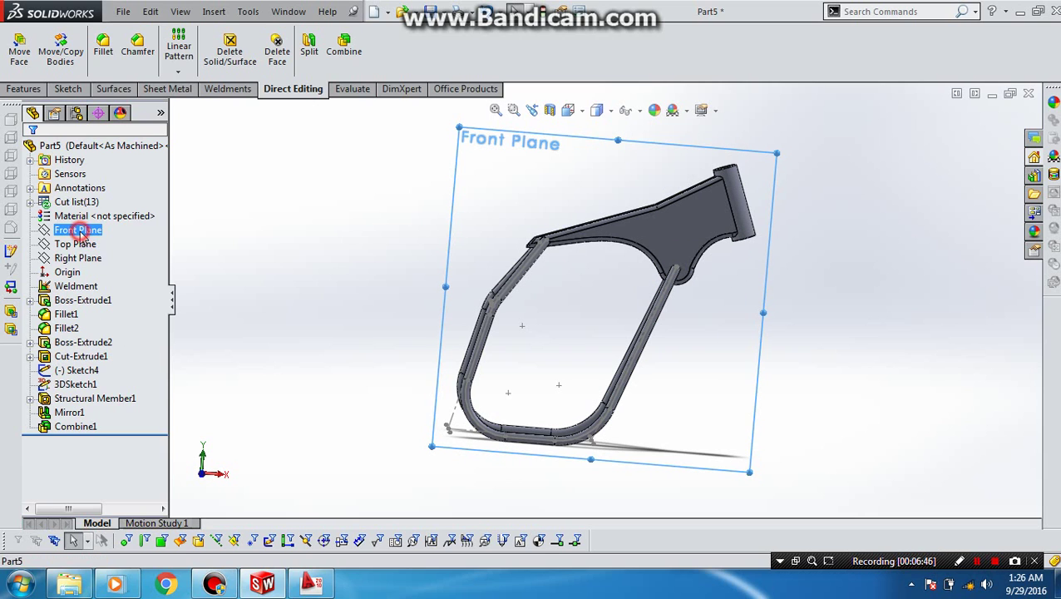
{"action": "left_click", "coordinate": [97, 215]}
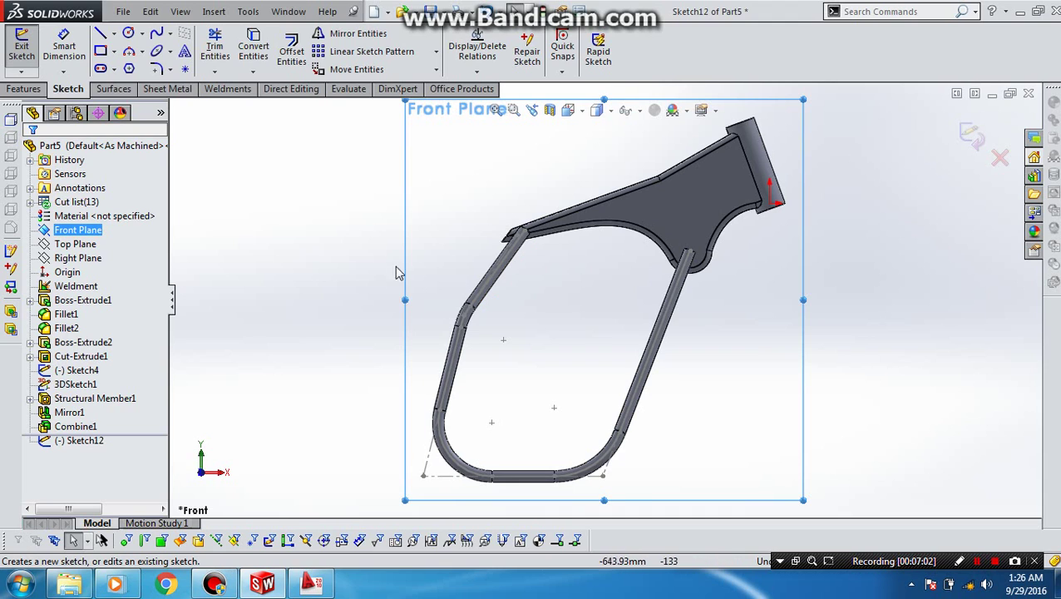
Draw a centerline from the top-tube joint up and to the left.
{"action": "right_click", "coordinate": [466, 223]}
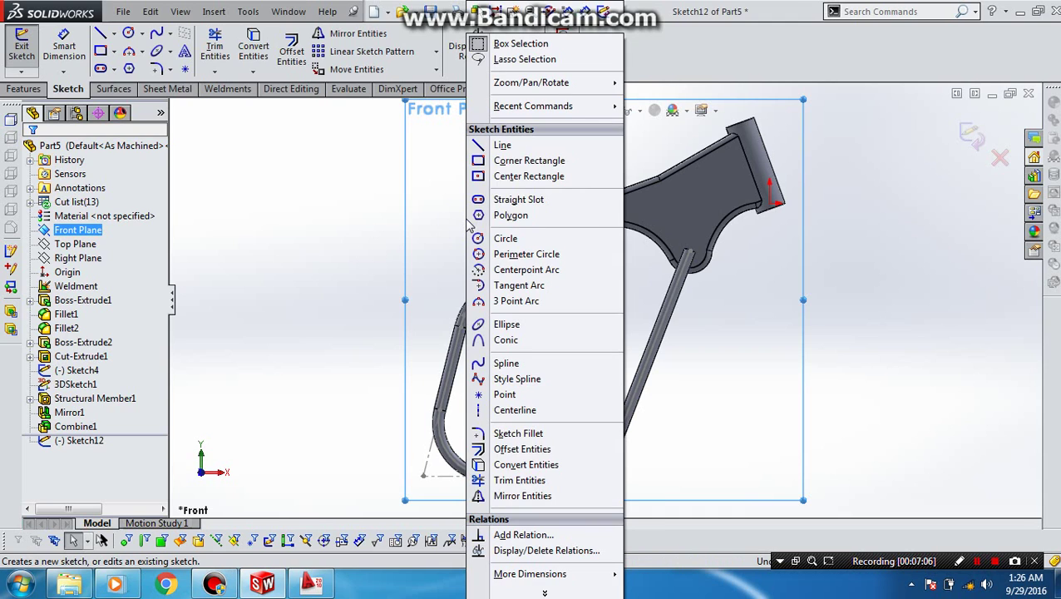
{"action": "left_click", "coordinate": [503, 411]}
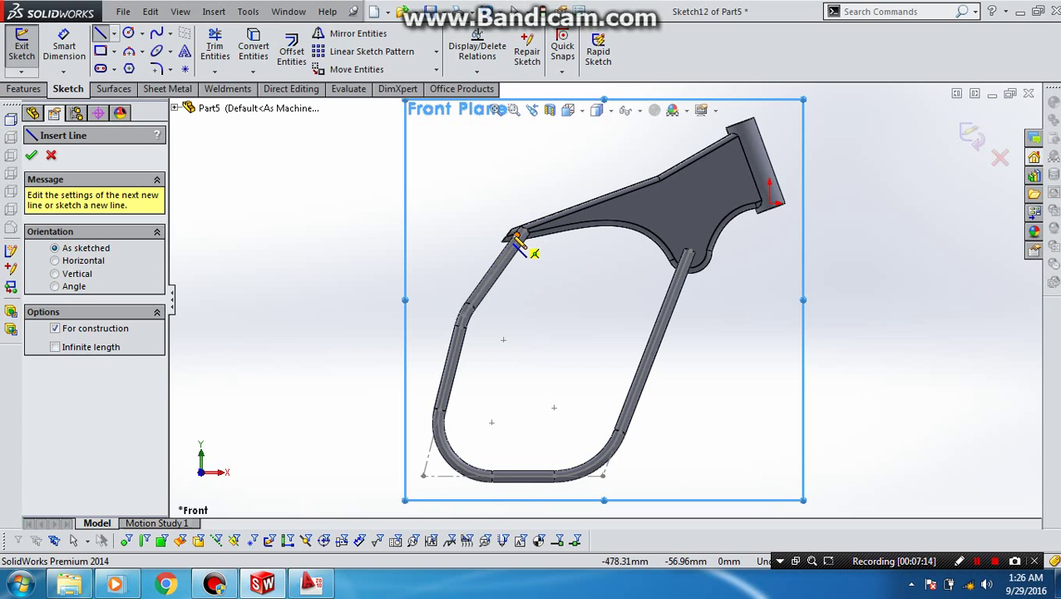
{"action": "left_click", "coordinate": [510, 236]}
{"action": "key", "text": "z"}
{"action": "key", "text": "z"}
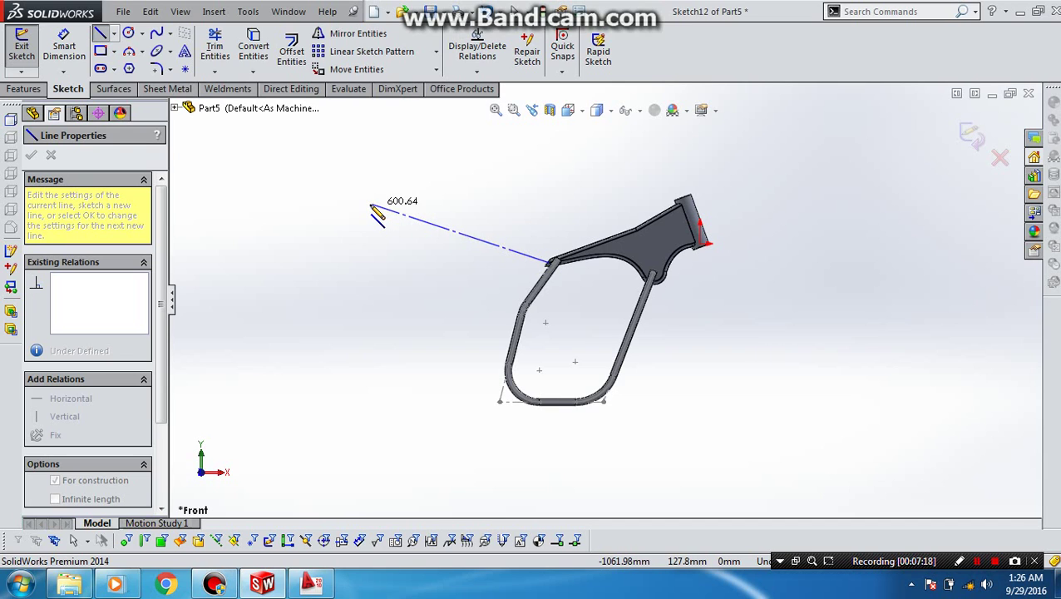
{"action": "left_click", "coordinate": [371, 205]}
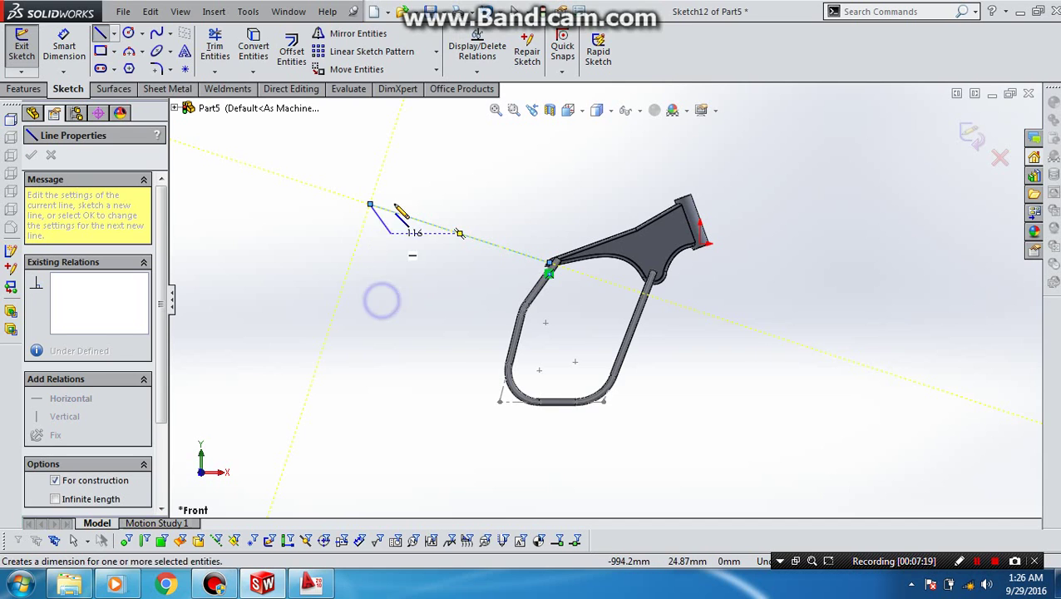
Dimension the centerline with a 61 mm vertical offset and 597 mm horizontal length.
{"action": "key", "text": "d"}
{"action": "left_click", "coordinate": [363, 227]}
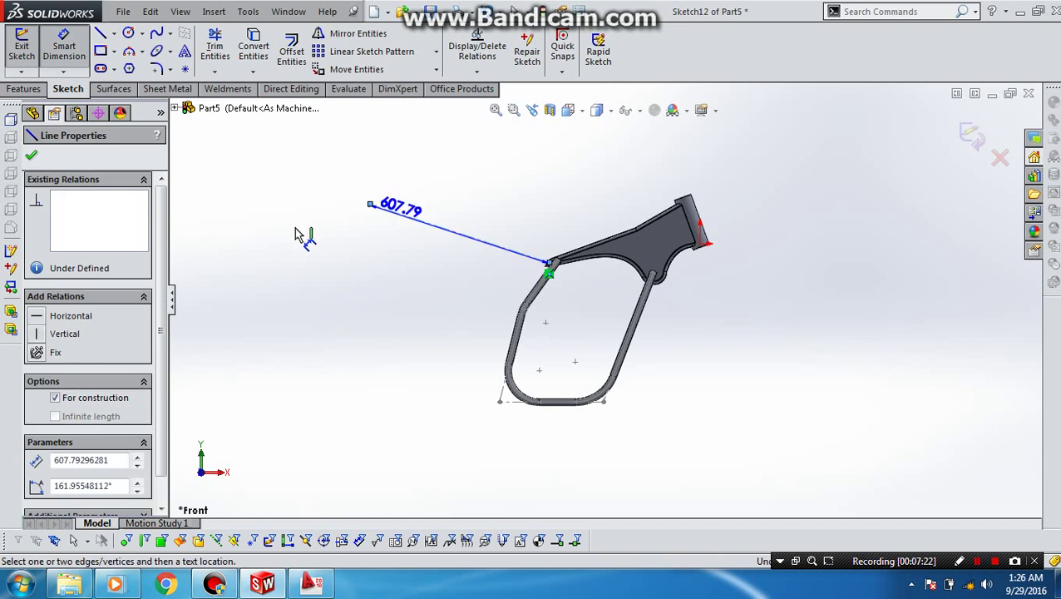
{"action": "left_click", "coordinate": [293, 233]}
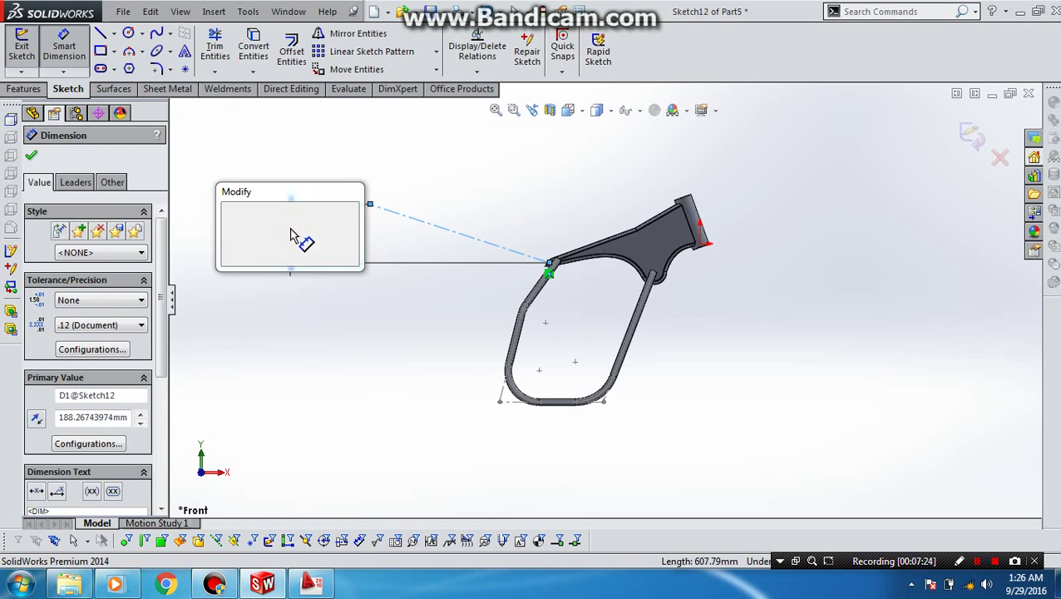
{"action": "type", "text": "61"}
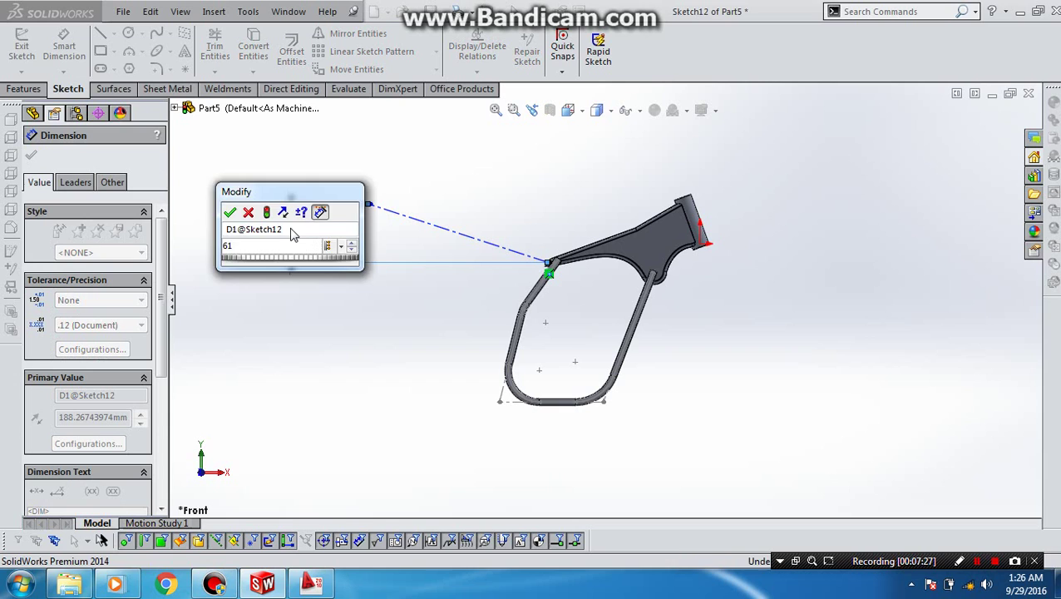
{"action": "key", "text": "Return"}
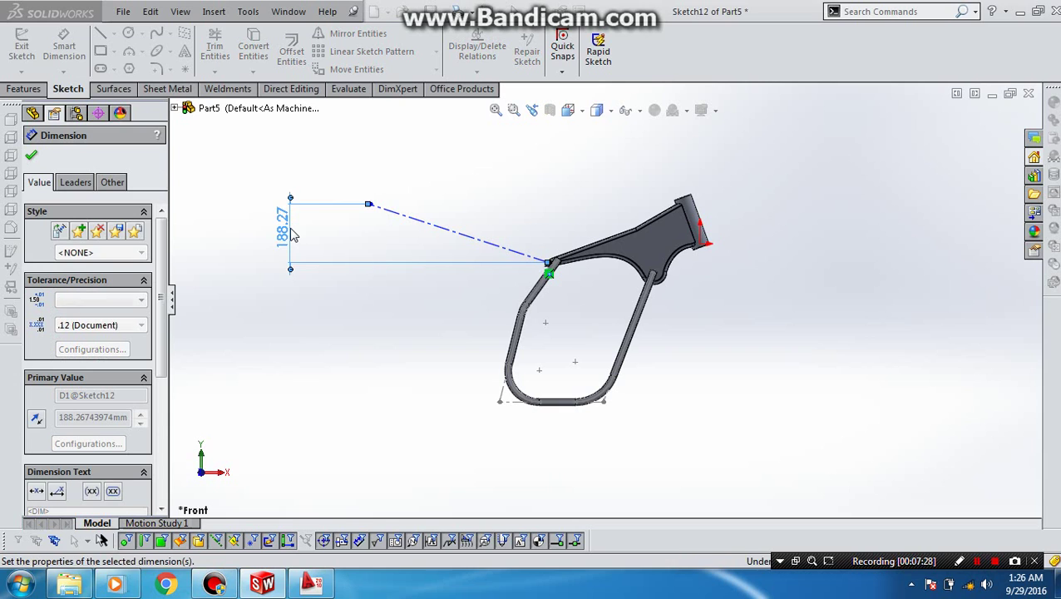
{"action": "left_click", "coordinate": [387, 245]}
{"action": "left_click", "coordinate": [397, 171]}
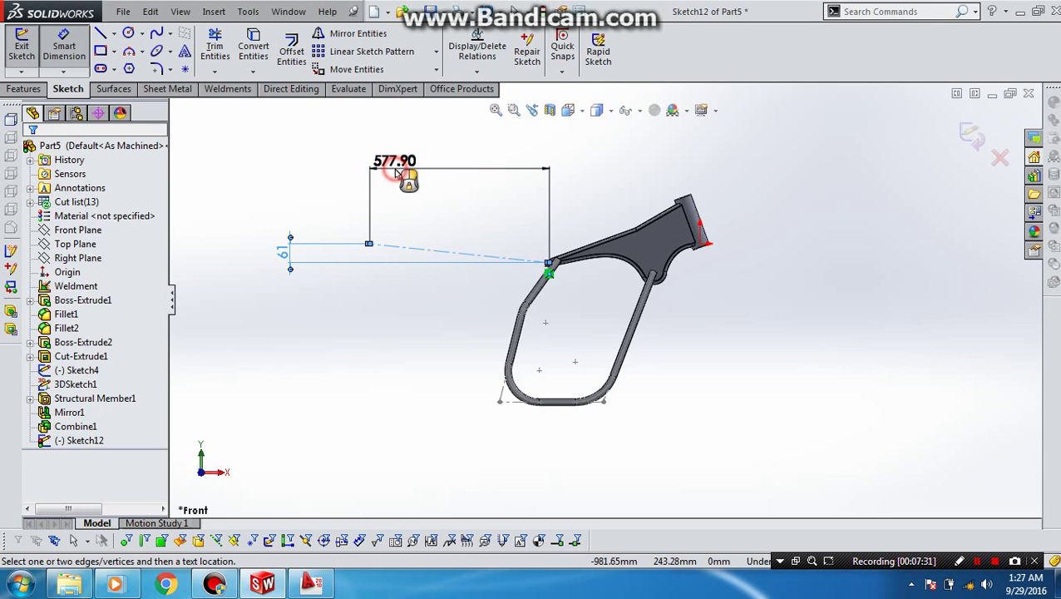
{"action": "left_click", "coordinate": [398, 170]}
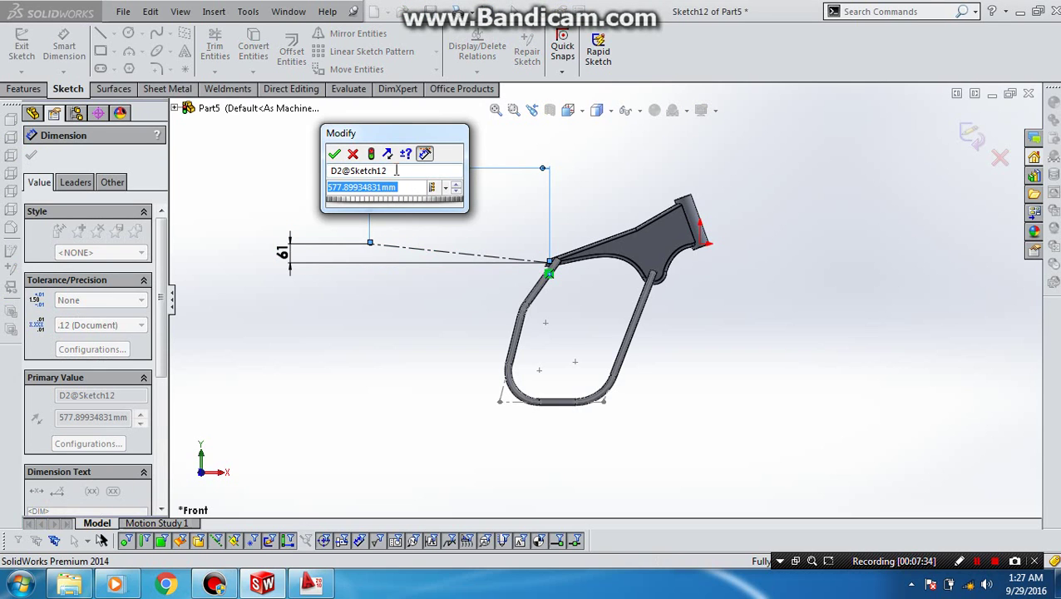
{"action": "type", "text": "59"}
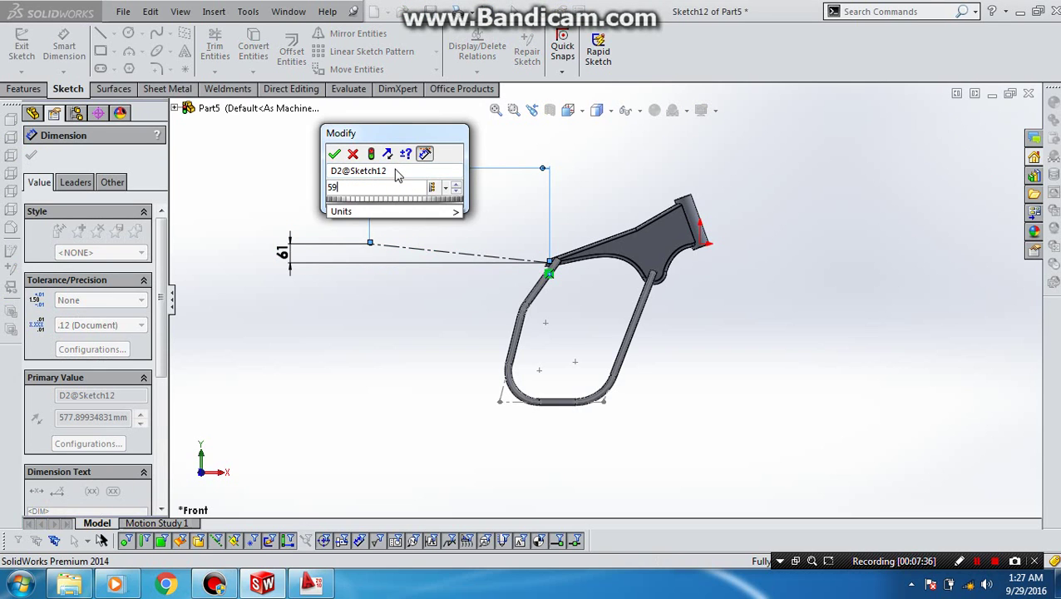
{"action": "type", "text": "7"}
{"action": "key", "text": "Return"}
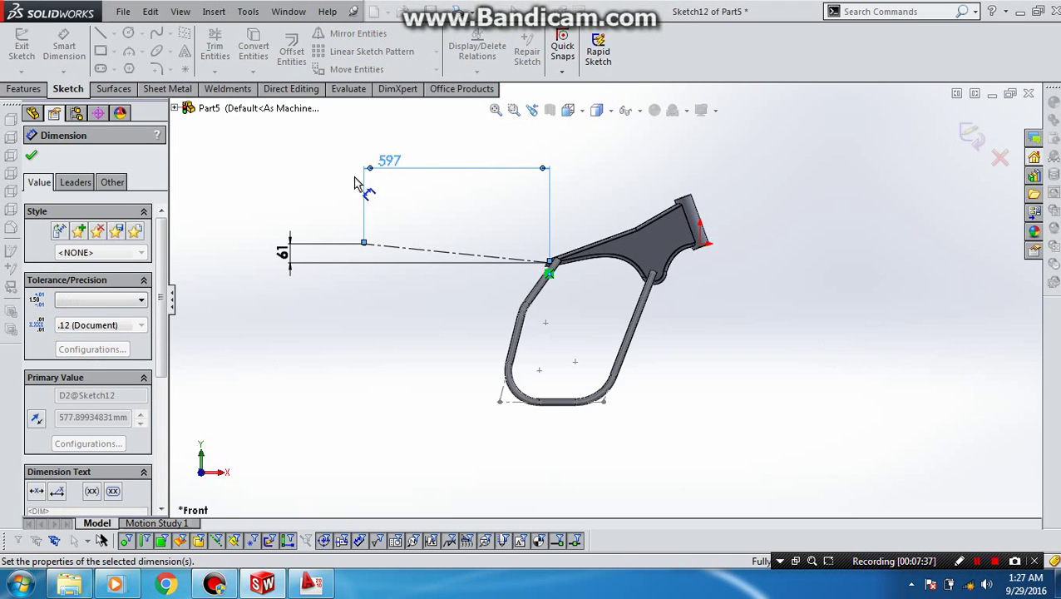
{"action": "scroll", "coordinate": [474, 253], "scroll_direction": "down", "scroll_amount": 1}
{"action": "scroll", "coordinate": [474, 254], "scroll_direction": "down", "scroll_amount": 2}
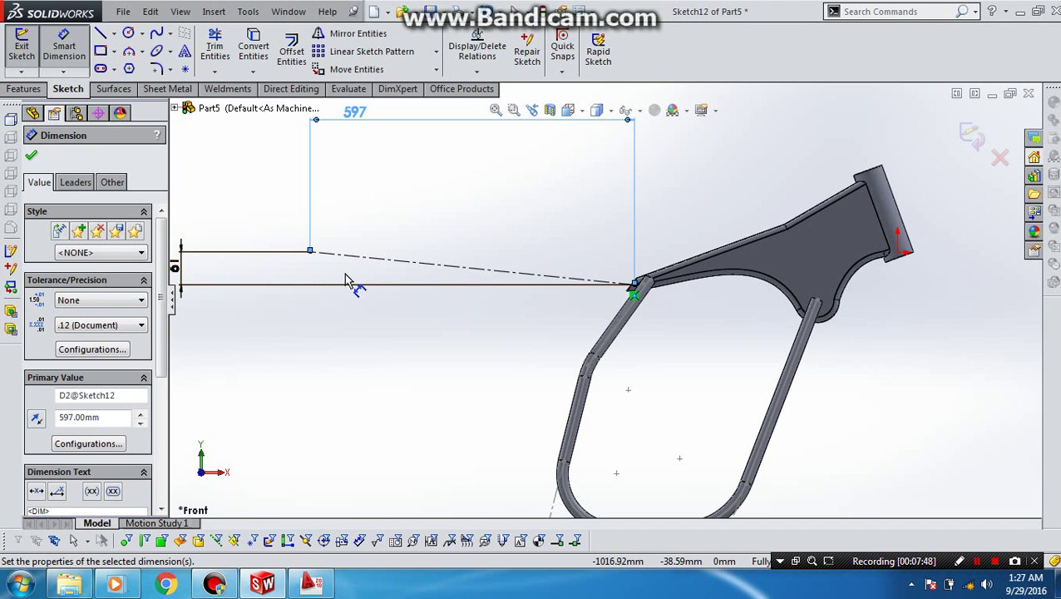
{"action": "left_click", "coordinate": [156, 35]}
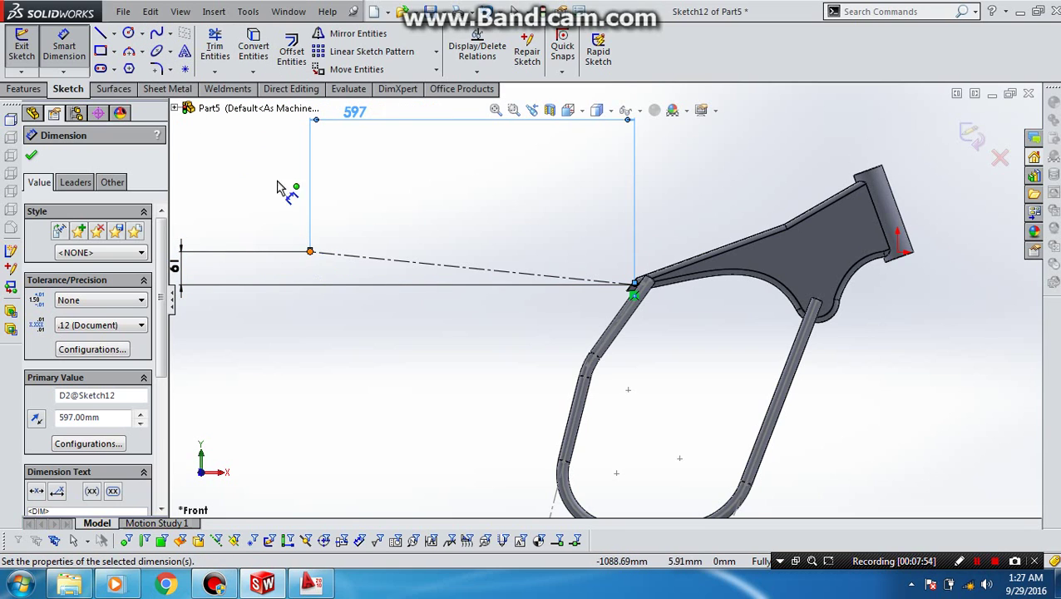
Draw a spline from the centerline's free end, dipping below it, to the tube joint.
{"action": "left_click", "coordinate": [157, 33]}
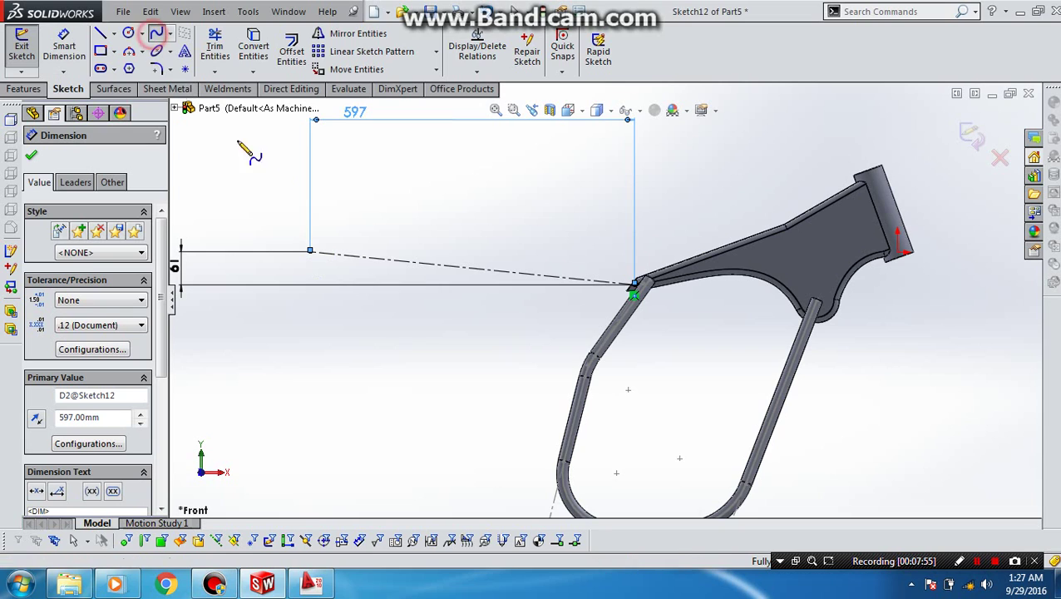
{"action": "left_click", "coordinate": [310, 250]}
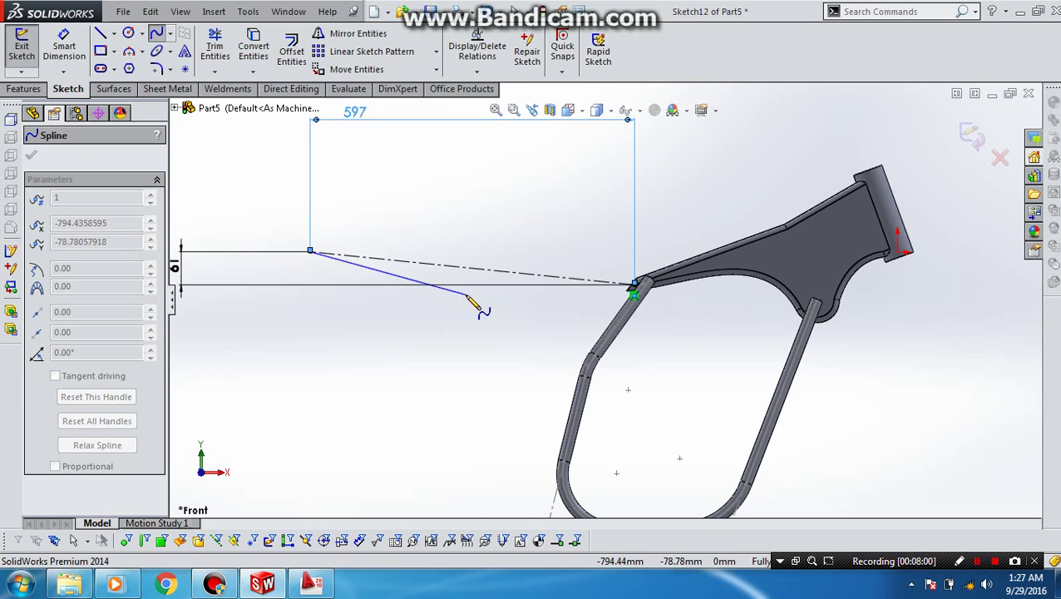
{"action": "left_click", "coordinate": [539, 296]}
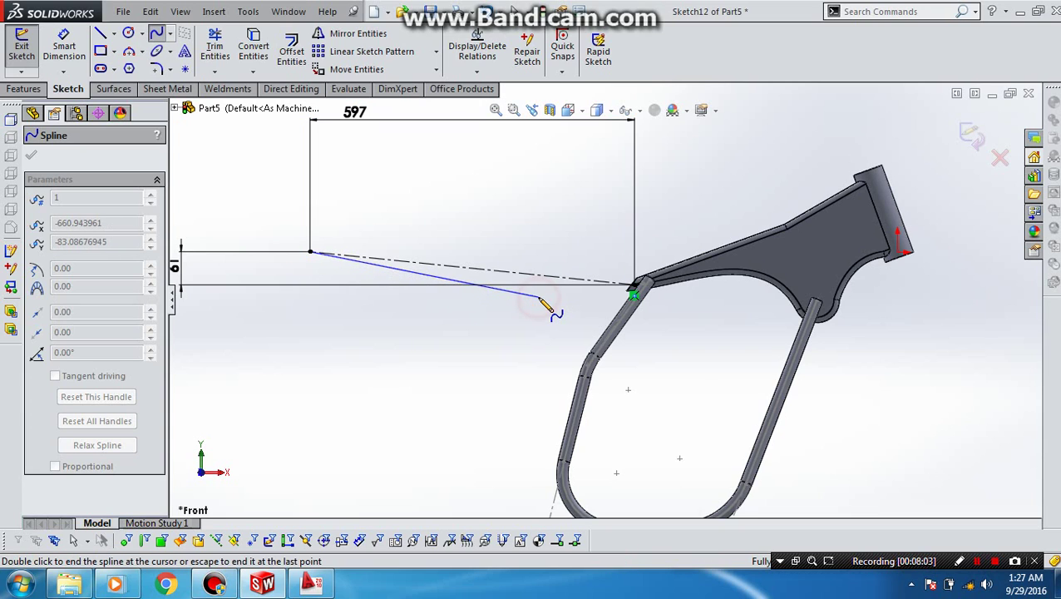
{"action": "left_click", "coordinate": [633, 289]}
{"action": "left_click", "coordinate": [634, 287]}
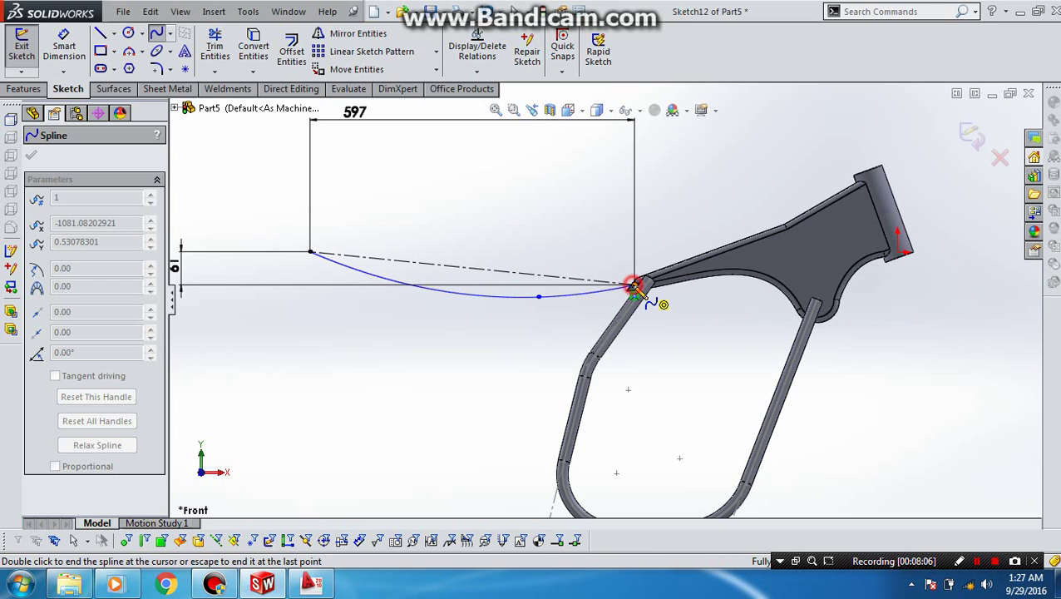
{"action": "double_click", "coordinate": [634, 287]}
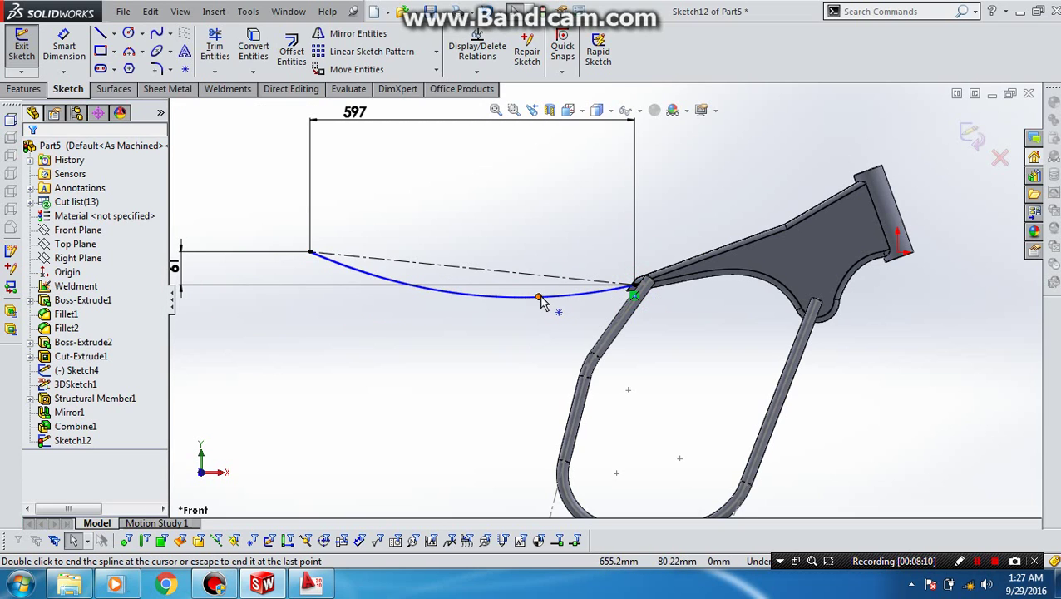
{"action": "left_click_drag", "start_coordinate": [540, 297], "coordinate": [463, 304]}
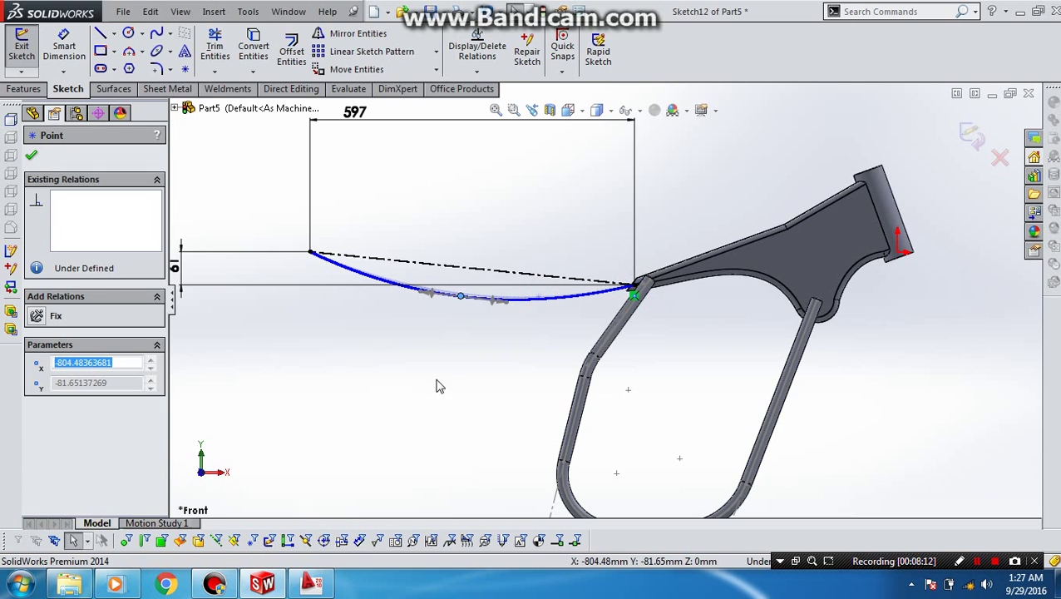
{"action": "right_click_drag", "start_coordinate": [433, 386], "coordinate": [441, 333]}
{"action": "left_click", "coordinate": [462, 299]}
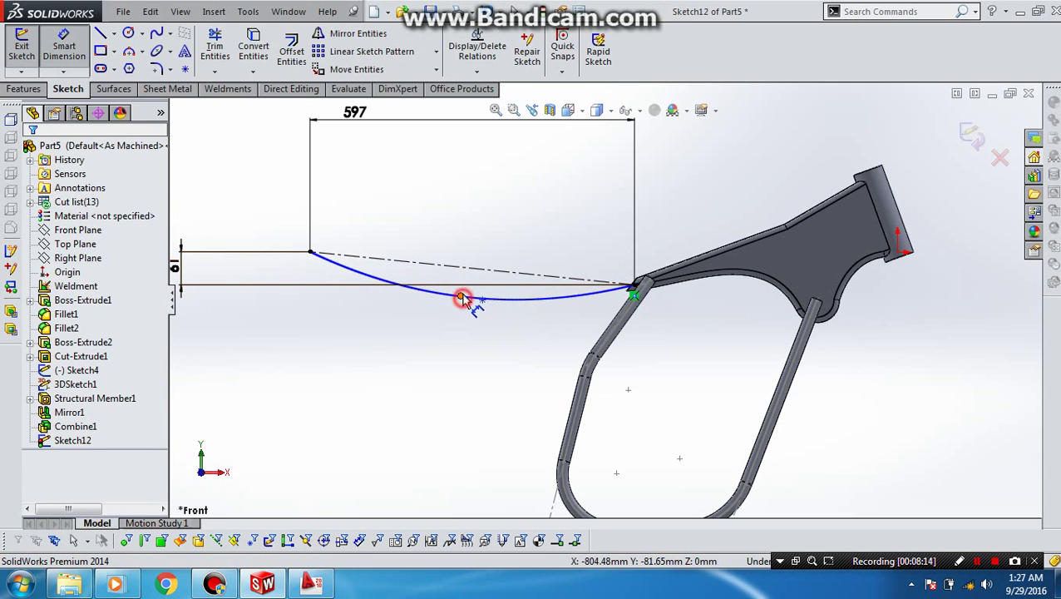
Dimension the spline's dip 46 mm from the centerline.
{"action": "left_click", "coordinate": [466, 271]}
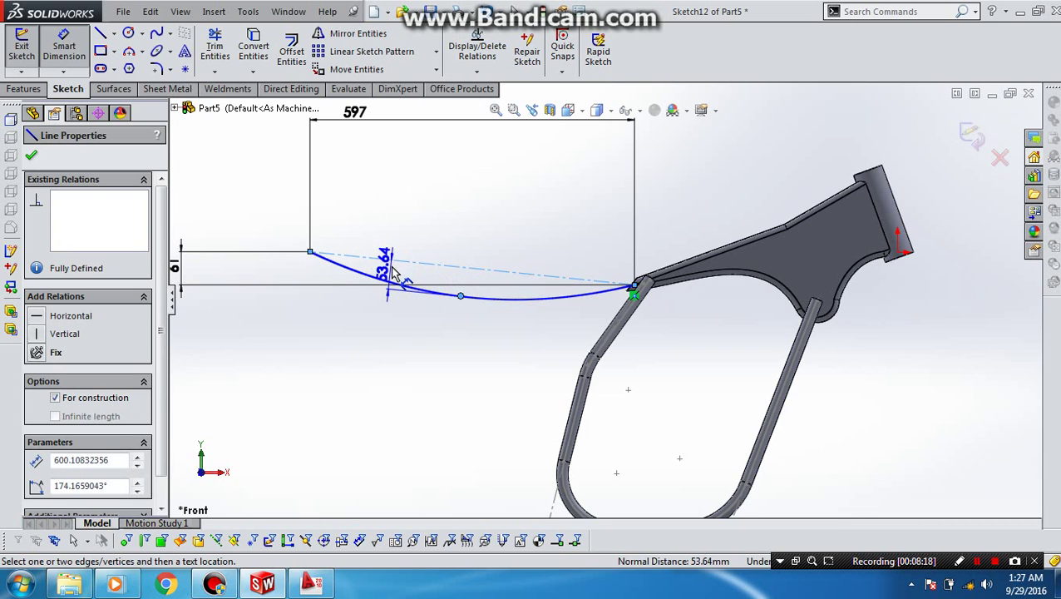
{"action": "left_click", "coordinate": [394, 271]}
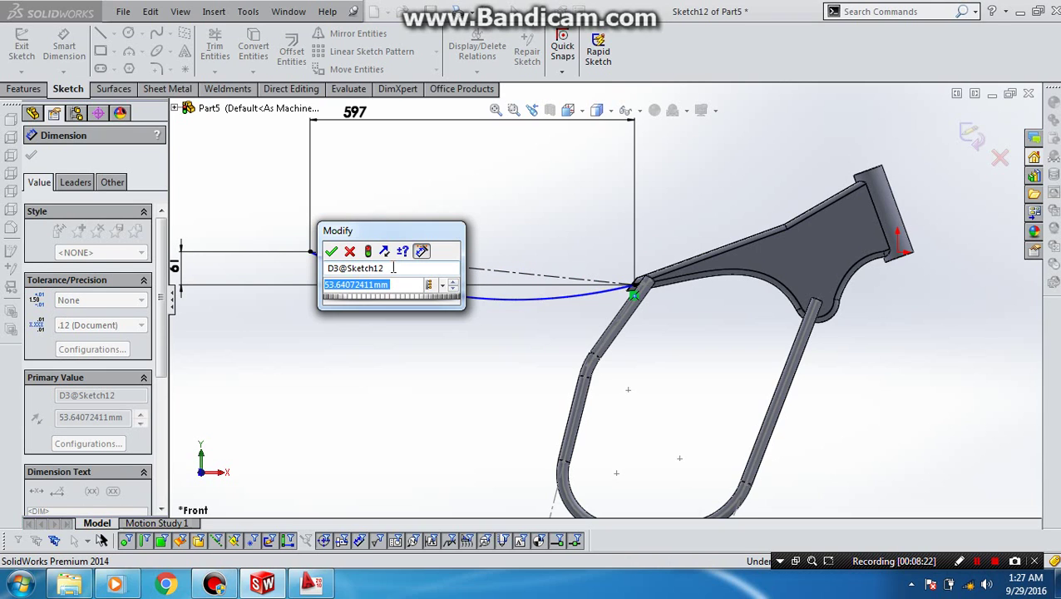
{"action": "type", "text": "46"}
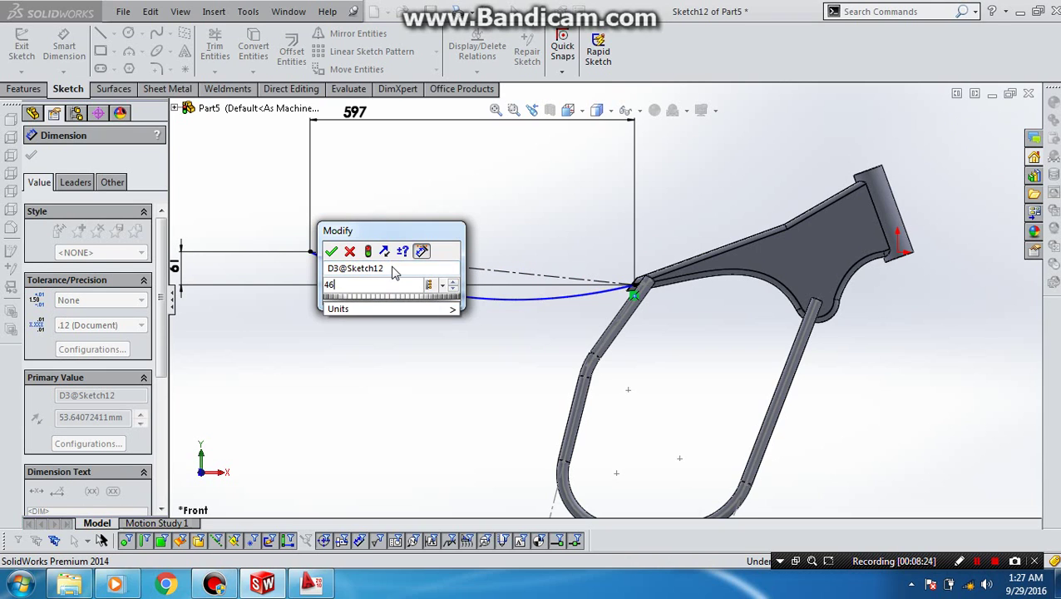
{"action": "key", "text": "Return"}
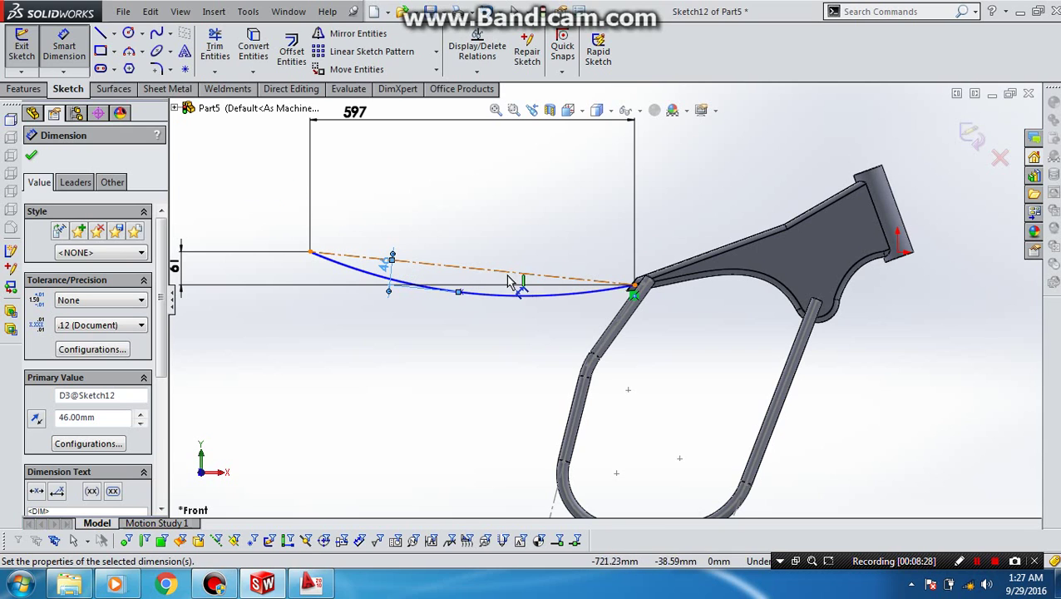
Place a sketch point on the spline and convert the spline to construction geometry.
{"action": "left_click", "coordinate": [185, 69]}
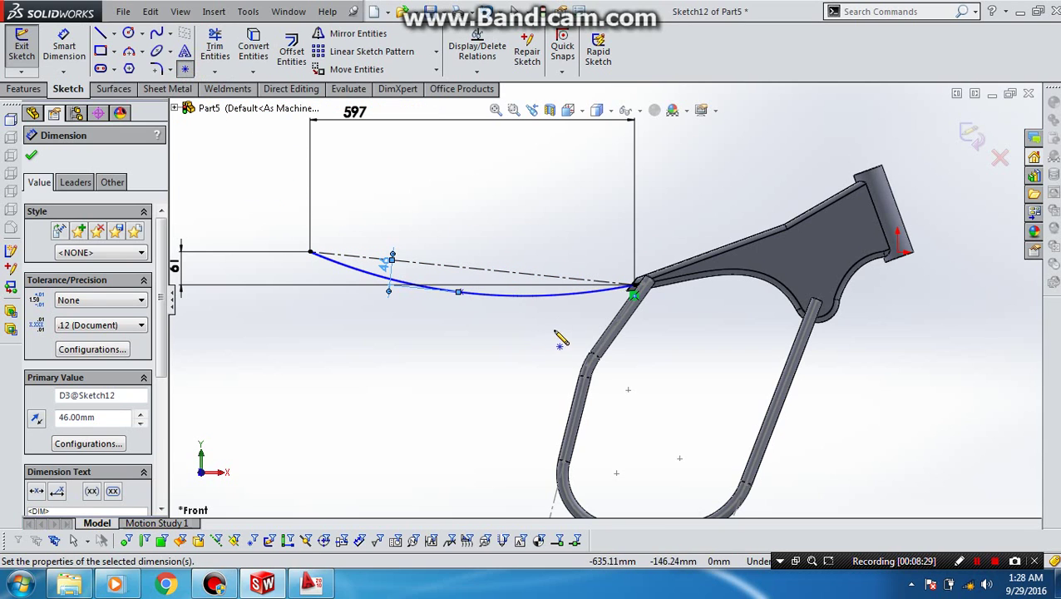
{"action": "left_click", "coordinate": [566, 296]}
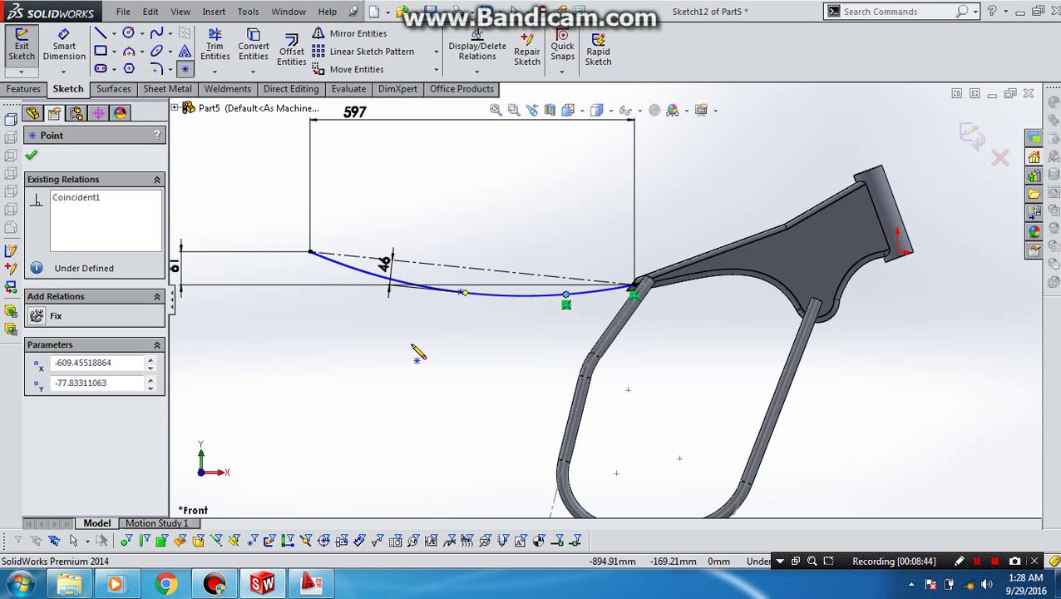
{"action": "key", "text": "Escape"}
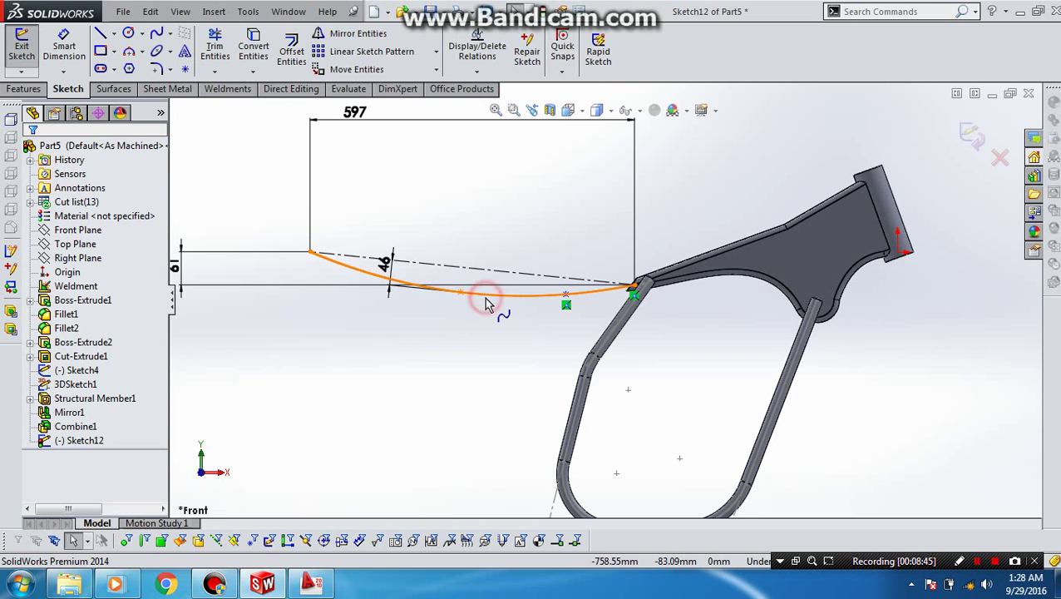
{"action": "left_click", "coordinate": [488, 301]}
{"action": "left_click", "coordinate": [545, 247]}
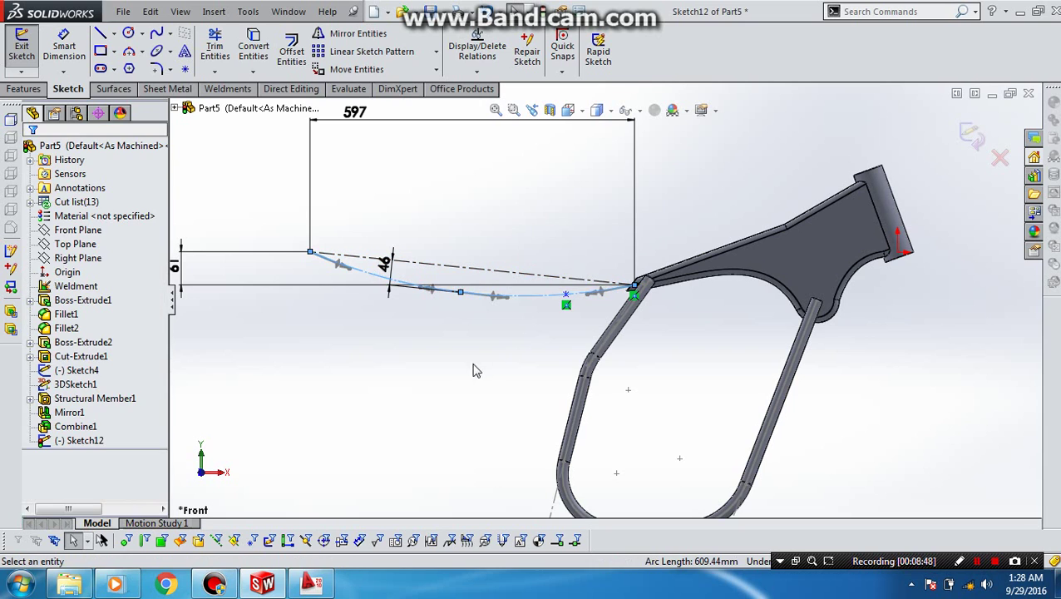
{"action": "left_click", "coordinate": [458, 371]}
Exit Sketch12 and start a new 3D sketch beside the tube frame.
{"action": "middle_click_drag", "start_coordinate": [465, 357], "coordinate": [497, 441]}
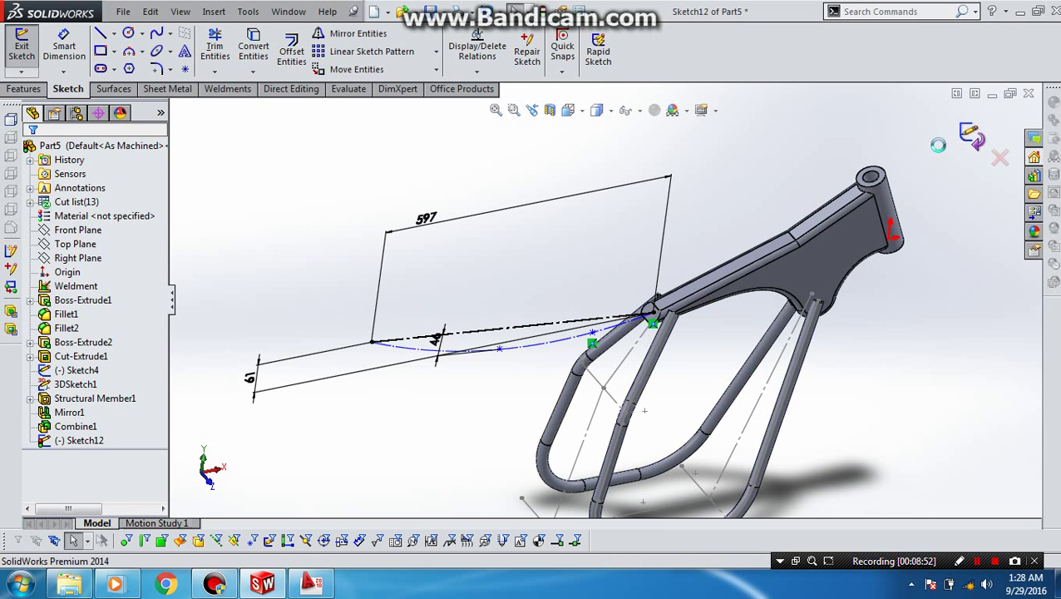
{"action": "left_click", "coordinate": [29, 88]}
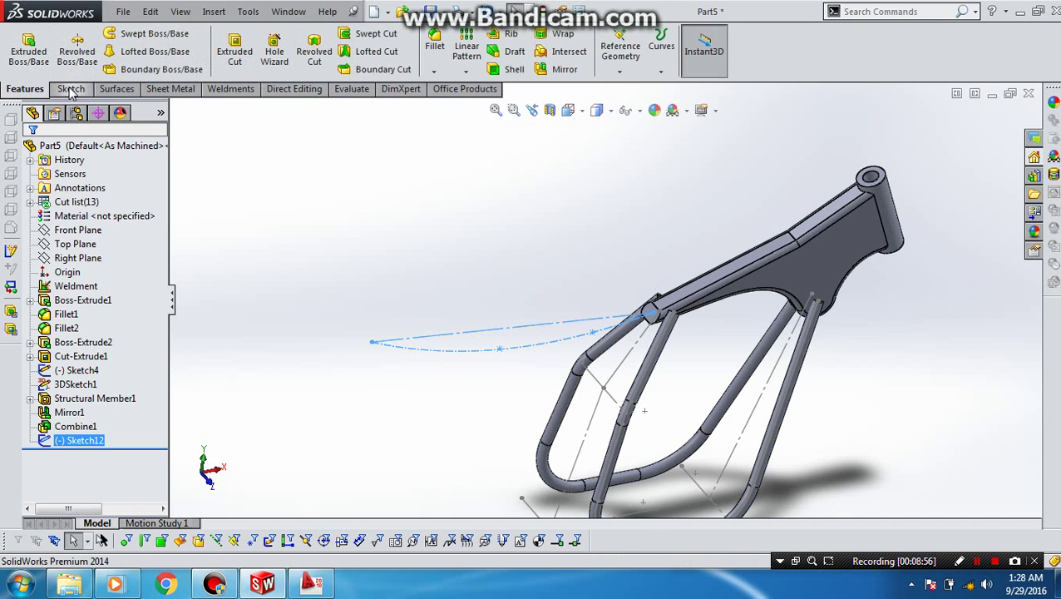
{"action": "left_click", "coordinate": [70, 88]}
{"action": "left_click", "coordinate": [22, 50]}
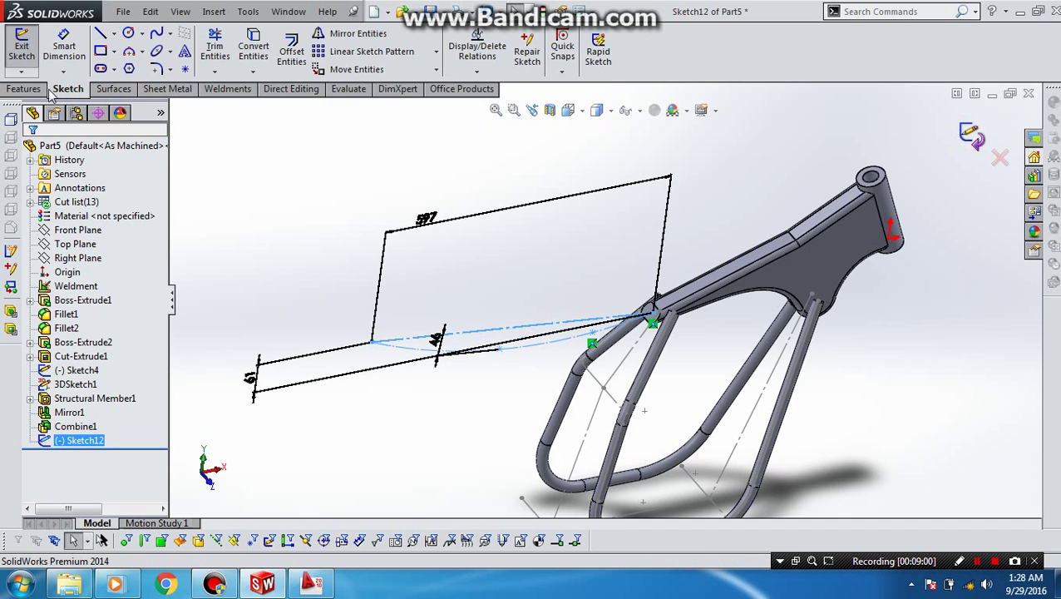
{"action": "left_click", "coordinate": [22, 45]}
{"action": "left_click", "coordinate": [21, 73]}
{"action": "left_click", "coordinate": [45, 102]}
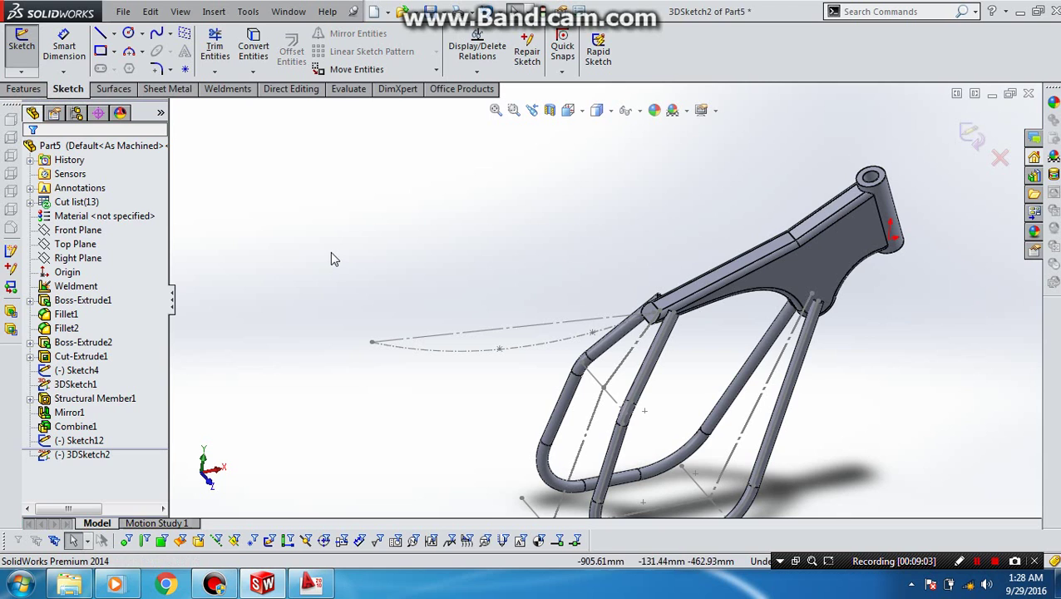
Draw a 202.97 mm 3D line along Z beside the frame.
{"action": "right_click_drag", "start_coordinate": [474, 218], "coordinate": [402, 213]}
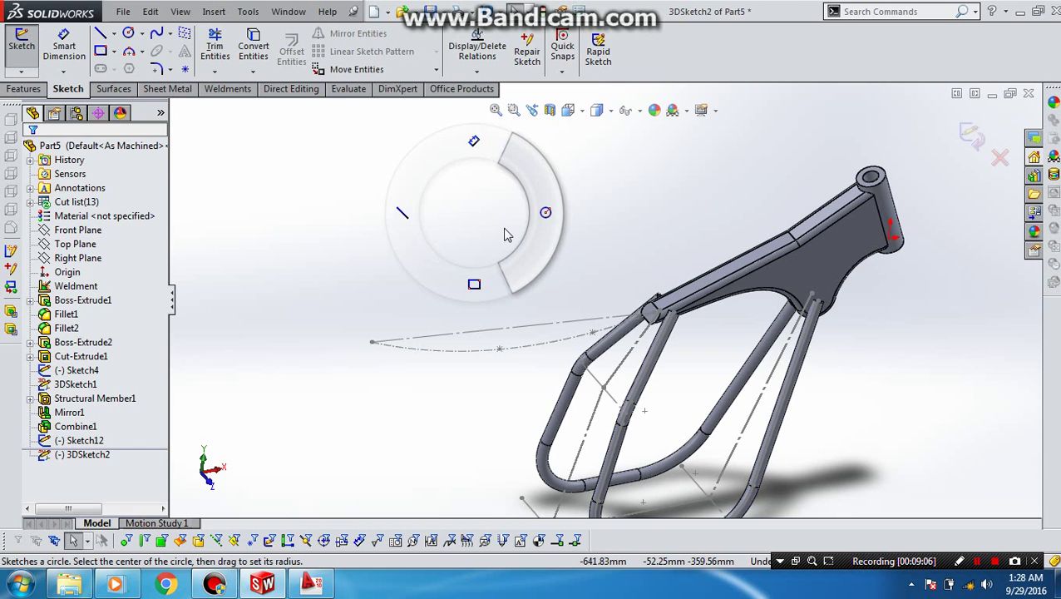
{"action": "middle_click_drag", "start_coordinate": [547, 250], "coordinate": [582, 274]}
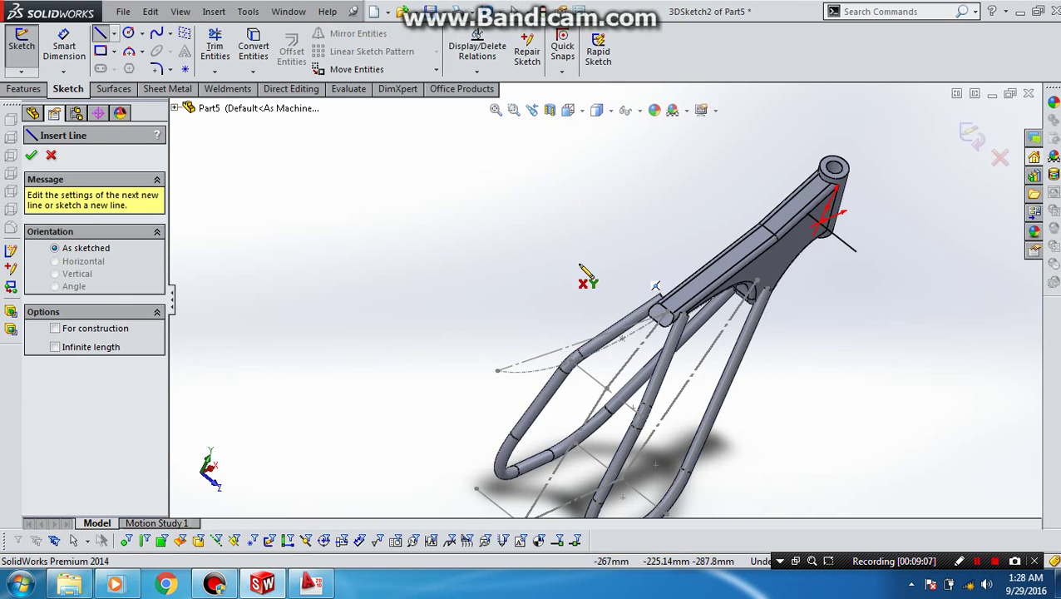
{"action": "left_click", "coordinate": [425, 335]}
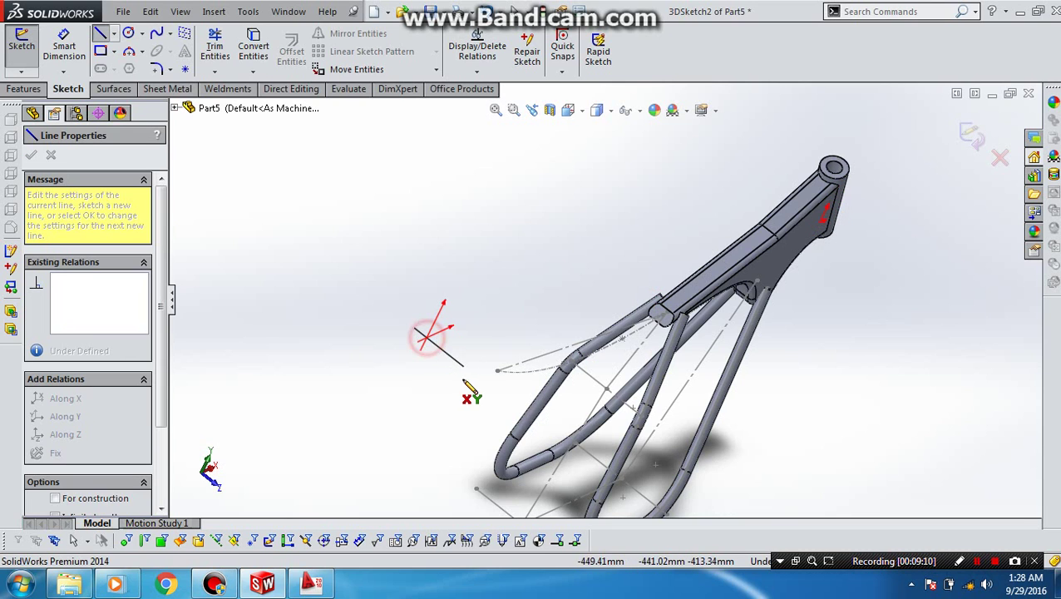
{"action": "middle_click_drag", "start_coordinate": [490, 393], "coordinate": [650, 441]}
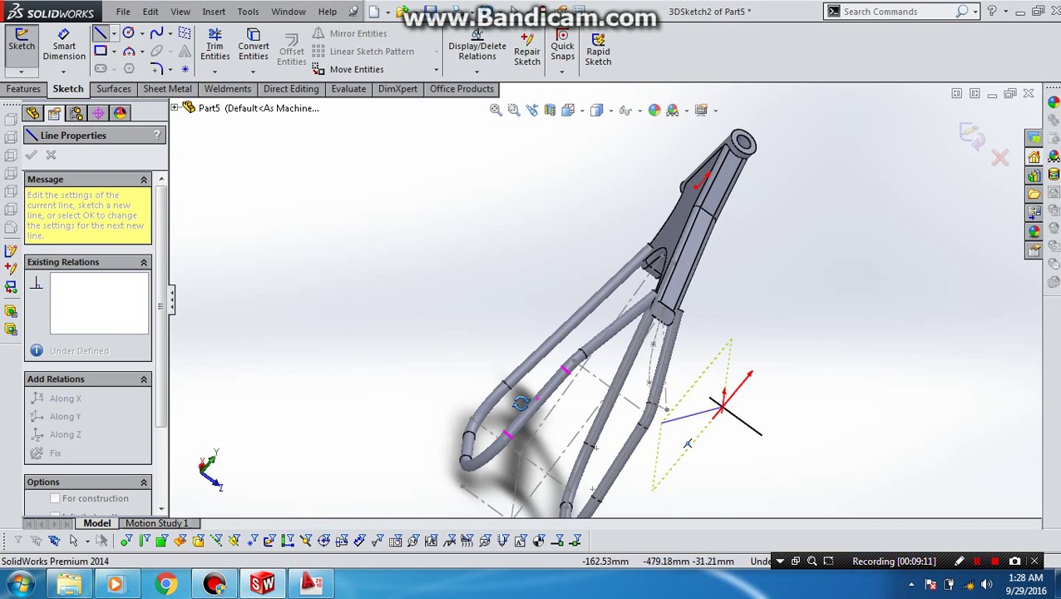
{"action": "left_click", "coordinate": [739, 462]}
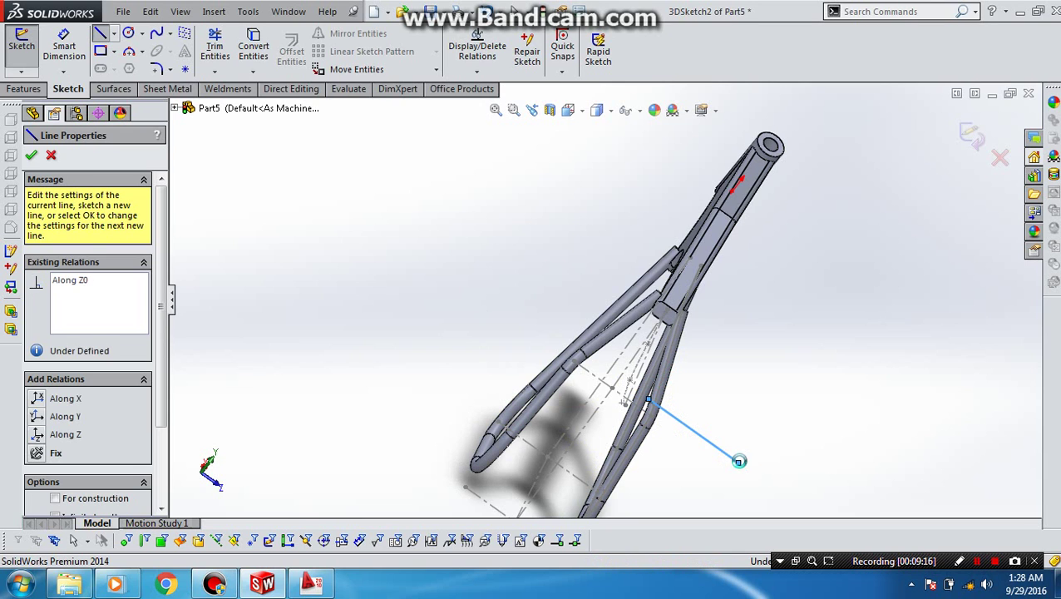
{"action": "key", "text": "Escape"}
Attempt a midpoint relation to the frame point, then delete all the line's relations.
{"action": "middle_click_drag", "start_coordinate": [687, 402], "coordinate": [640, 418]}
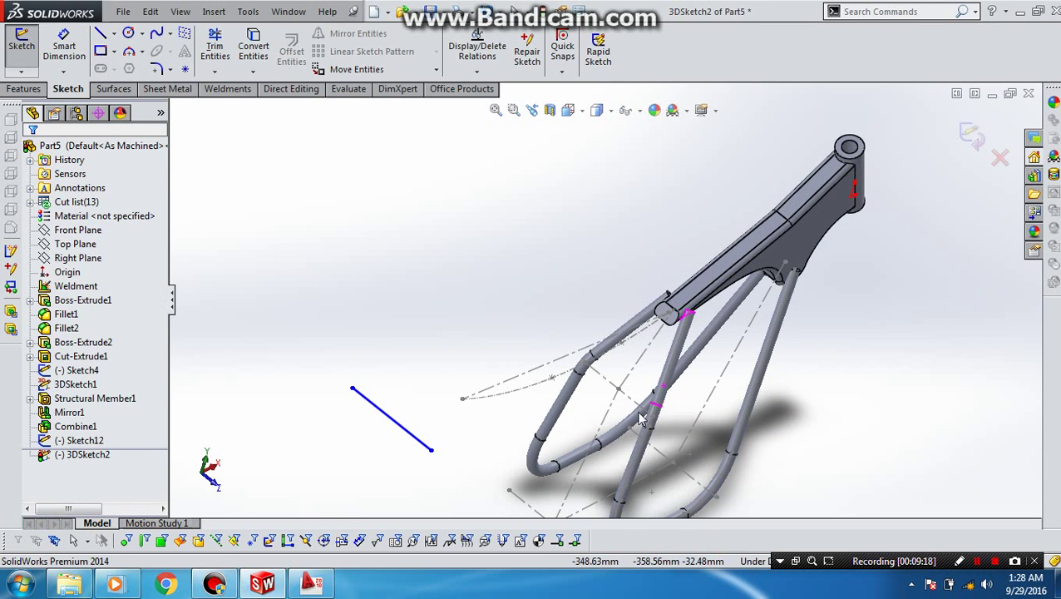
{"action": "left_click", "coordinate": [382, 412]}
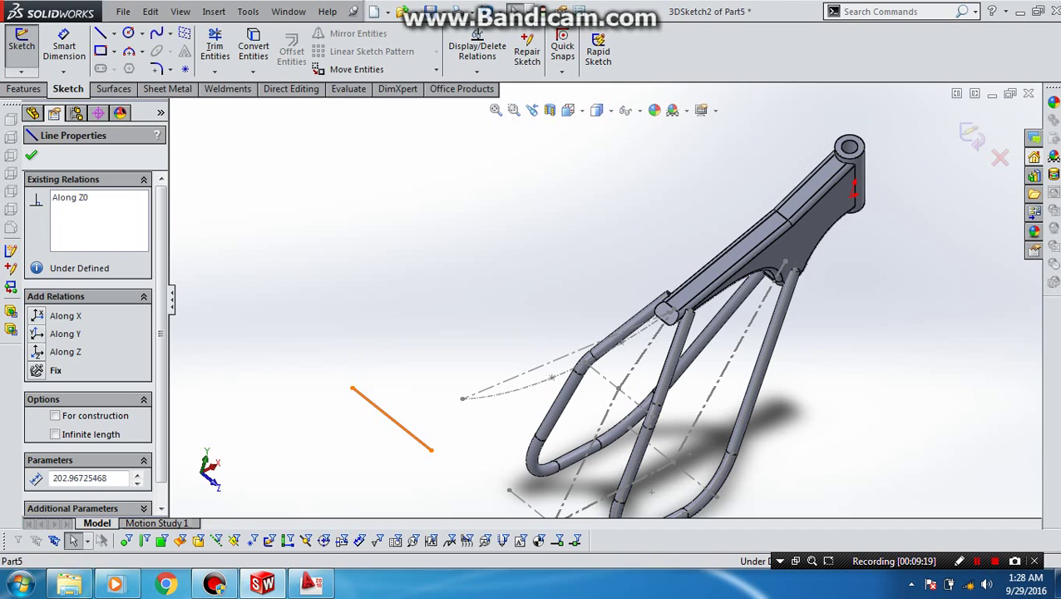
{"action": "left_click", "coordinate": [621, 343], "text": "ctrl"}
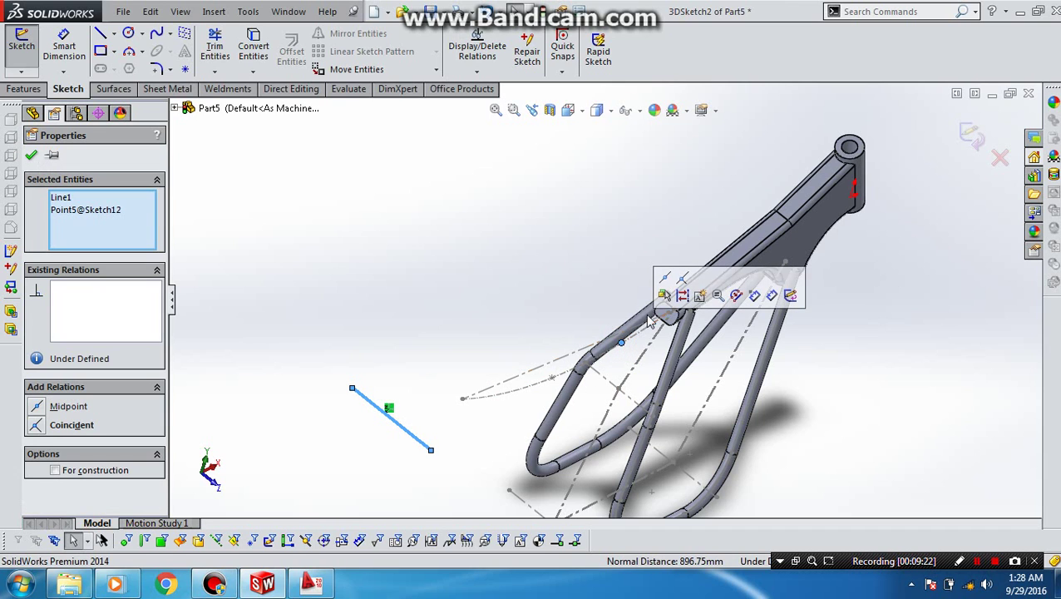
{"action": "left_click", "coordinate": [661, 277]}
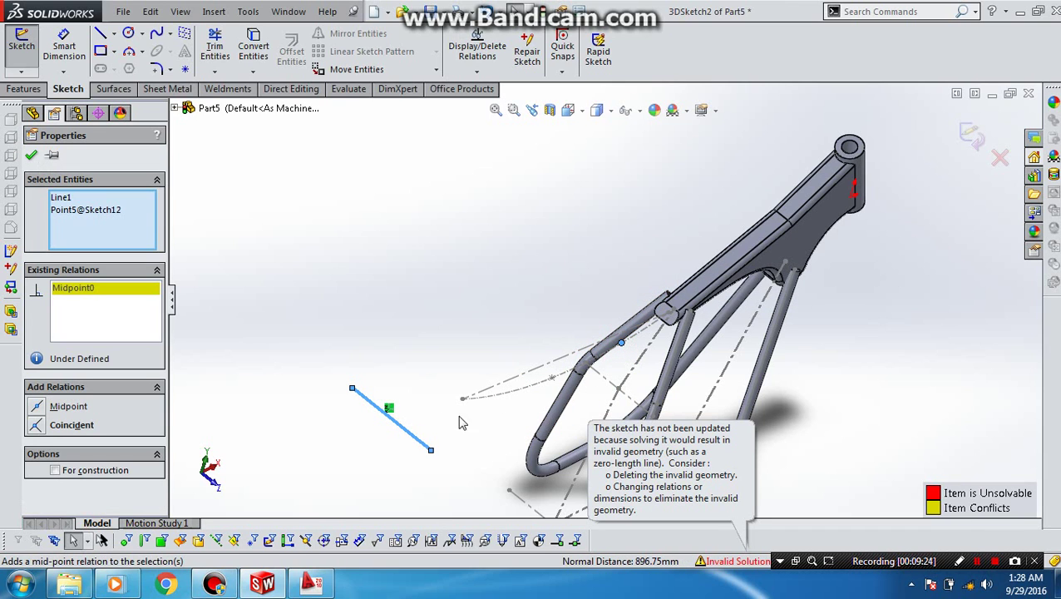
{"action": "left_click", "coordinate": [390, 410]}
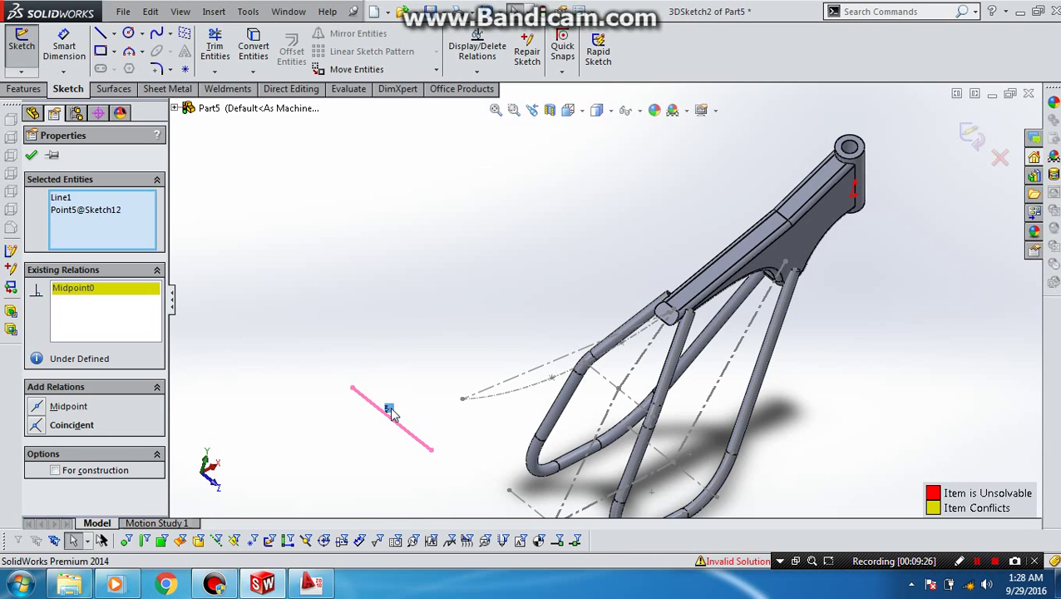
{"action": "key", "text": "Delete"}
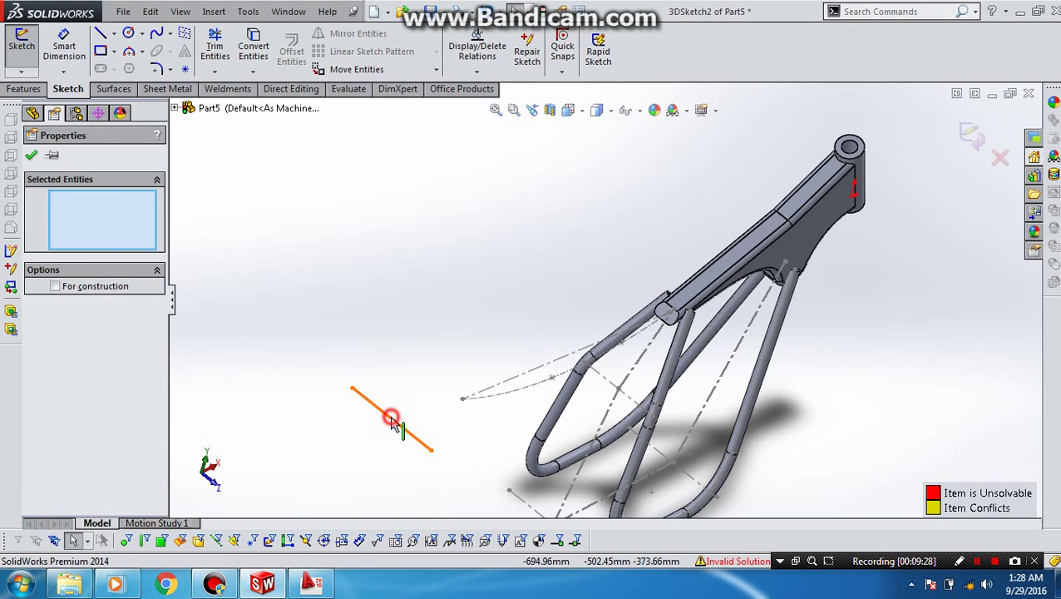
{"action": "left_click", "coordinate": [392, 422]}
{"action": "right_click", "coordinate": [98, 224]}
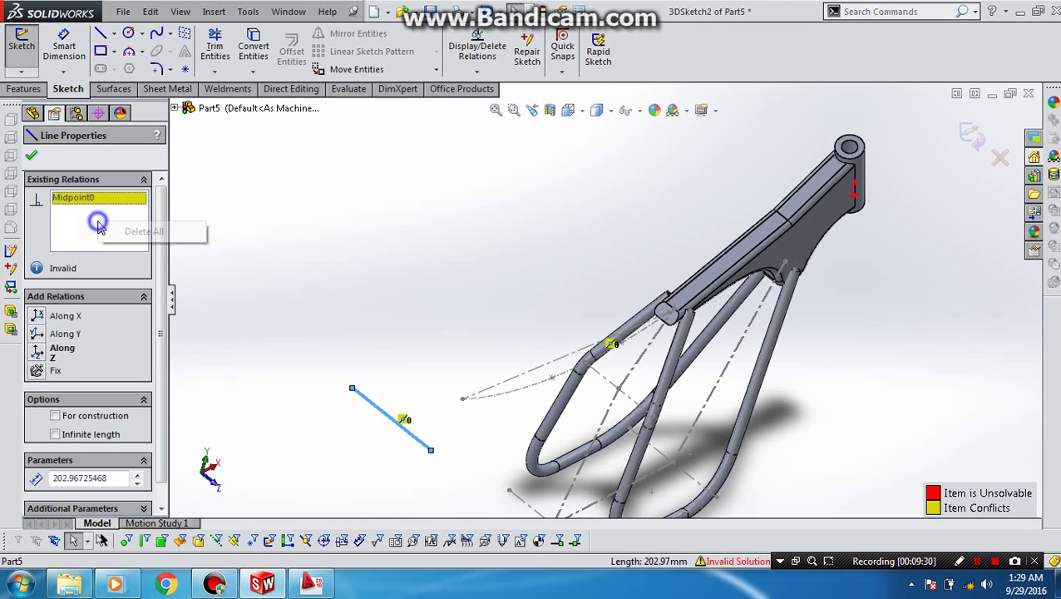
{"action": "left_click", "coordinate": [129, 231]}
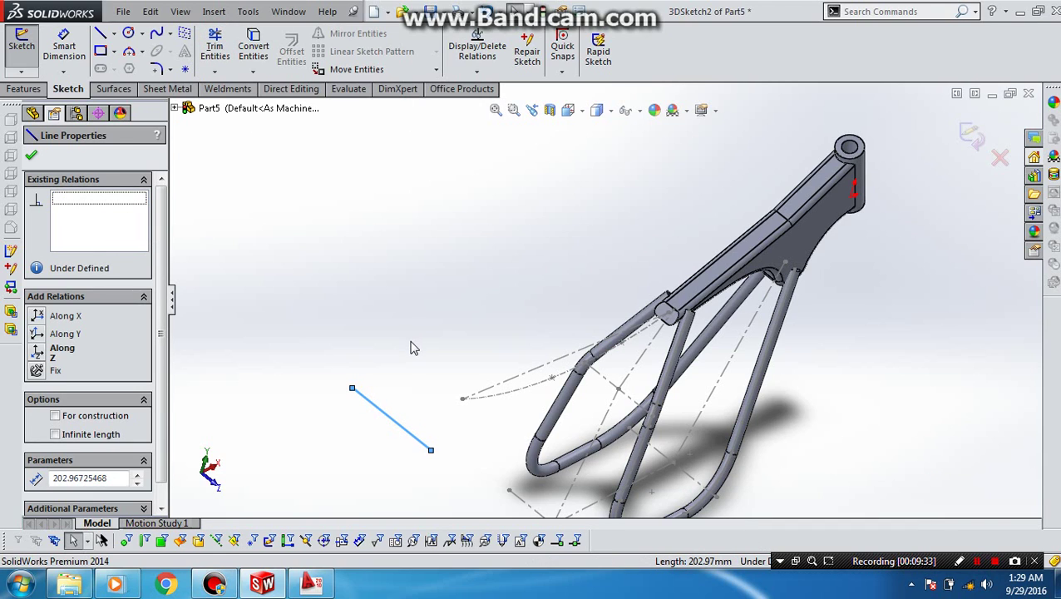
{"action": "left_click", "coordinate": [217, 50]}
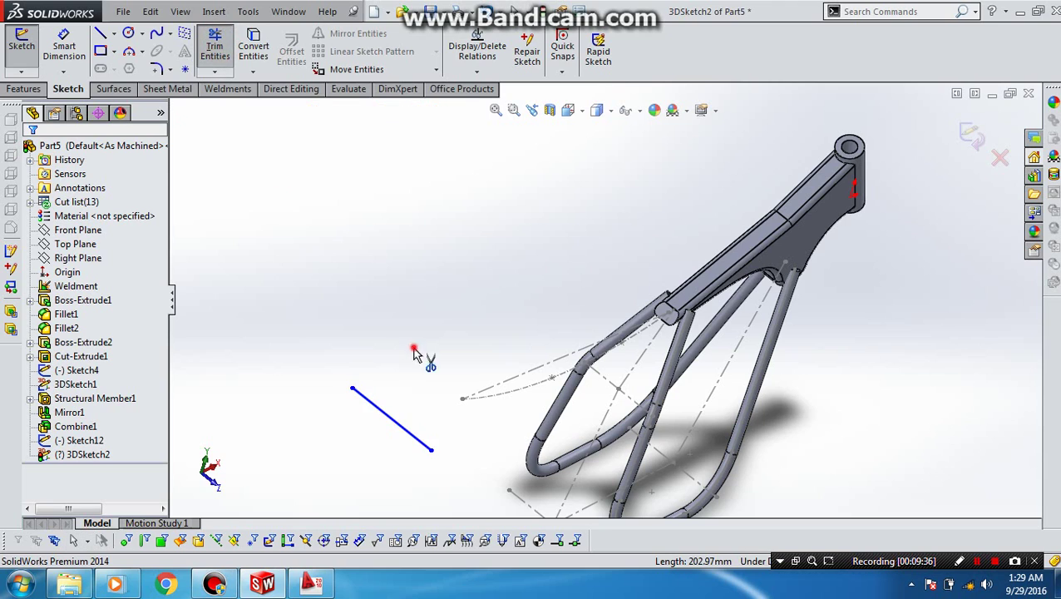
Trim away the 202.97 mm line and draw a shorter 117.15 mm line along Z.
{"action": "left_click", "coordinate": [391, 420]}
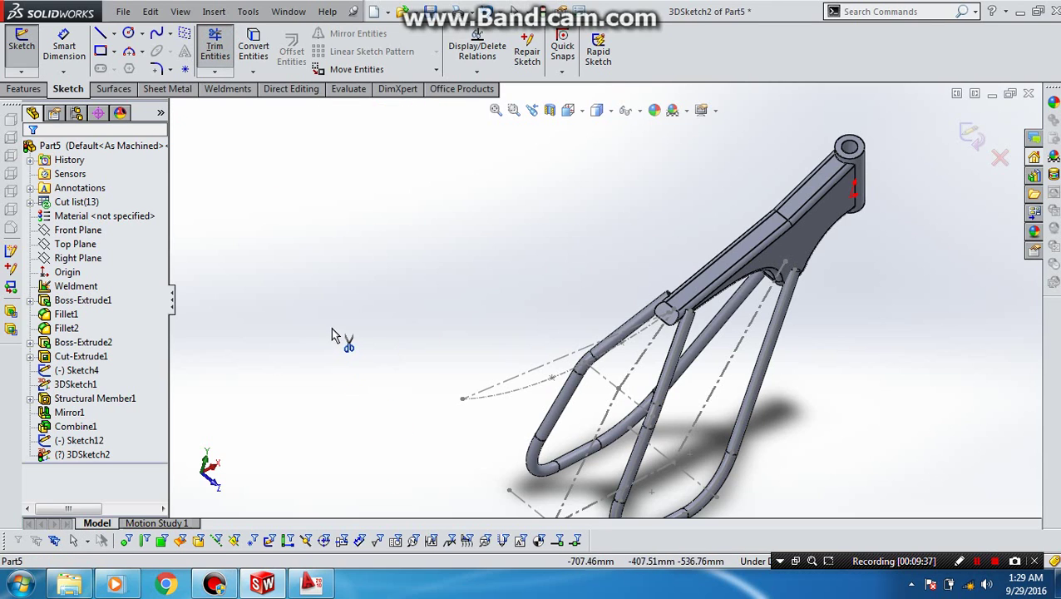
{"action": "right_click_drag", "start_coordinate": [315, 331], "coordinate": [287, 337]}
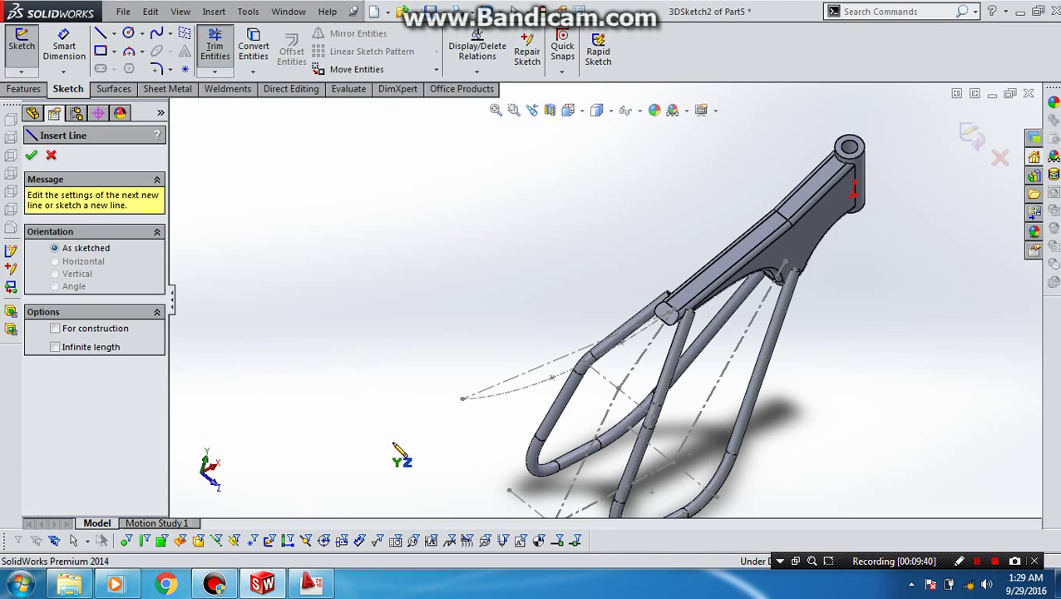
{"action": "middle_click_drag", "start_coordinate": [399, 427], "coordinate": [432, 402]}
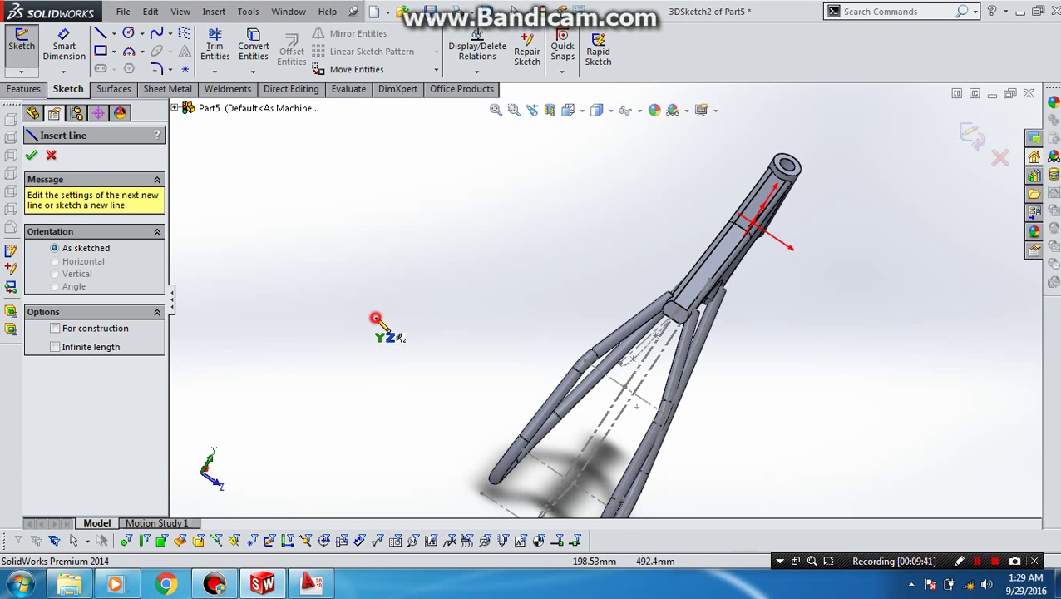
{"action": "left_click", "coordinate": [377, 314]}
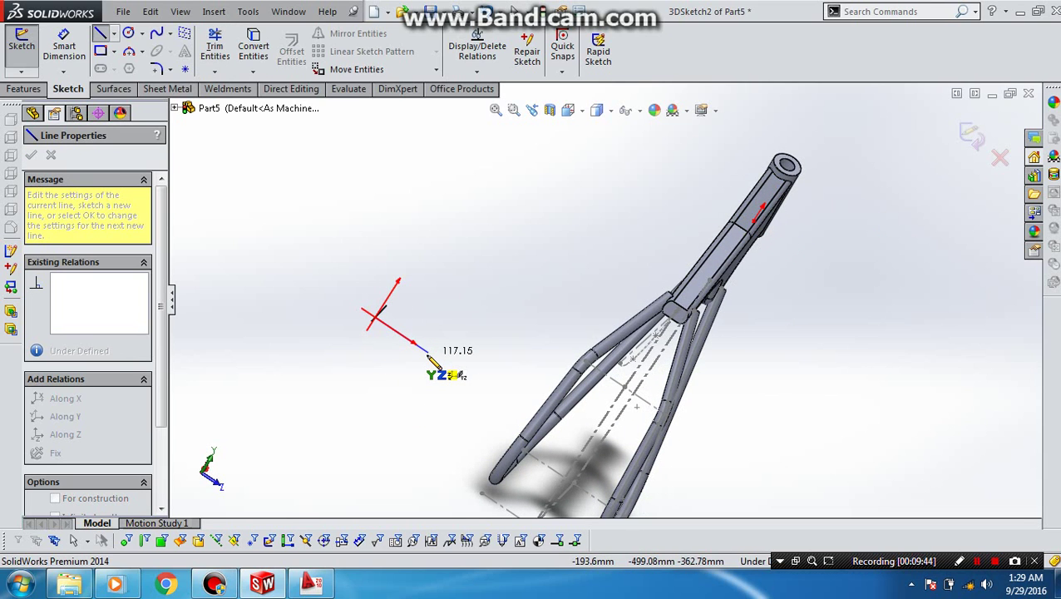
{"action": "left_click", "coordinate": [429, 353]}
{"action": "key", "text": "Escape"}
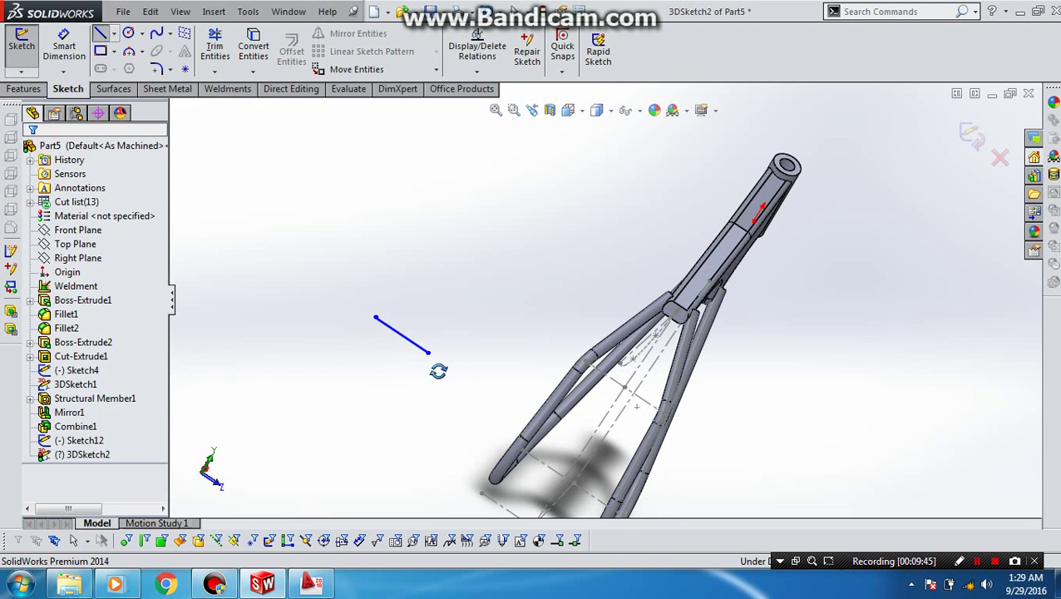
{"action": "mouse_move", "coordinate": [438, 371]}
{"action": "middle_mouse_down"}
{"action": "mouse_move", "coordinate": [423, 370]}
{"action": "mouse_move", "coordinate": [434, 386]}
{"action": "middle_mouse_up"}
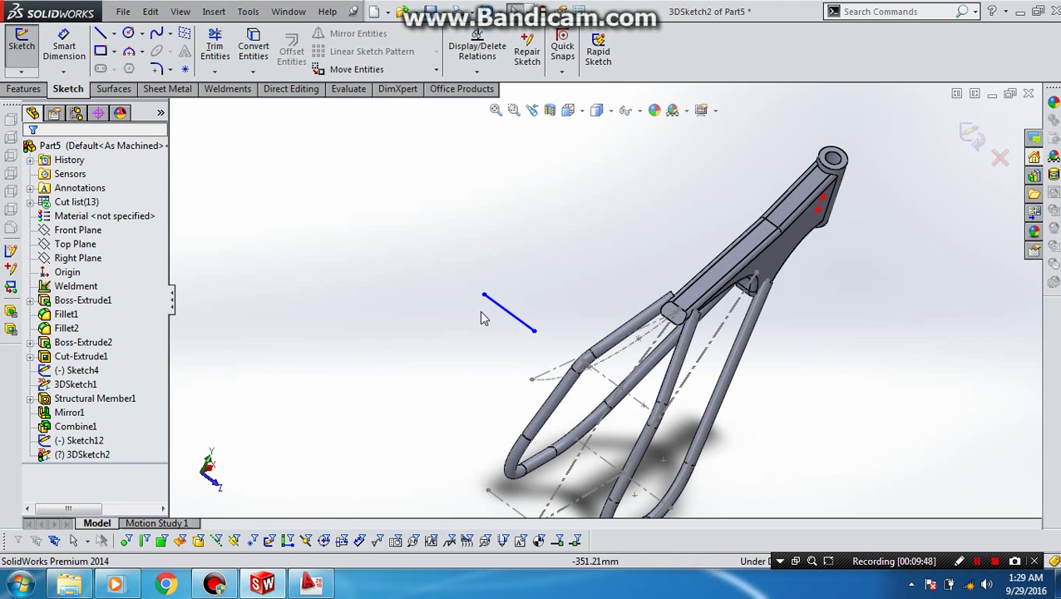
Give the 3DSketch2 line a Midpoint relation to Point5, then start its 983.80 mm length dimension.
{"action": "left_click", "coordinate": [510, 324]}
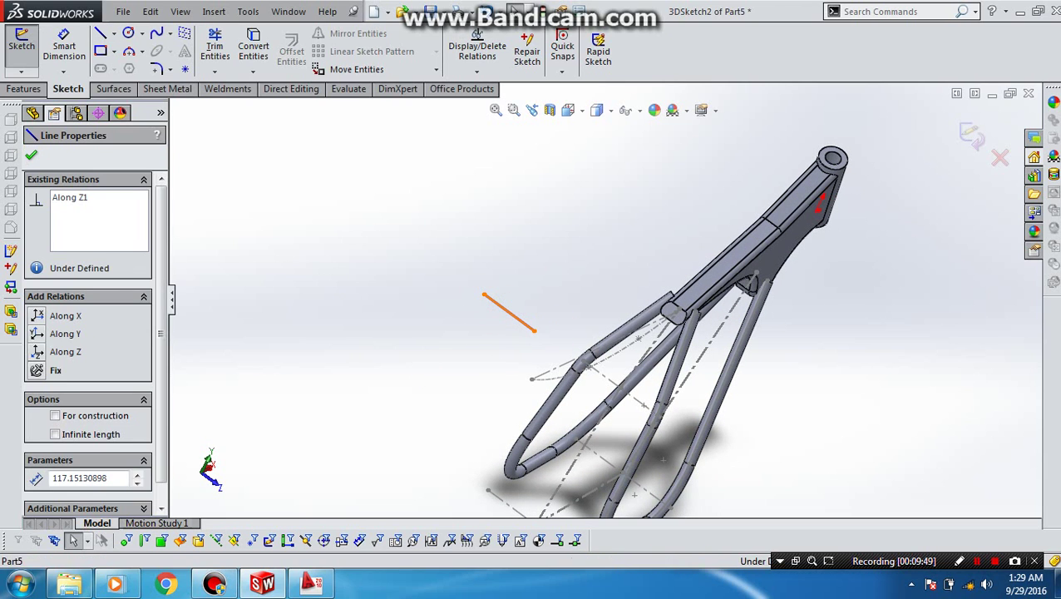
{"action": "left_click", "coordinate": [638, 341], "text": "ctrl"}
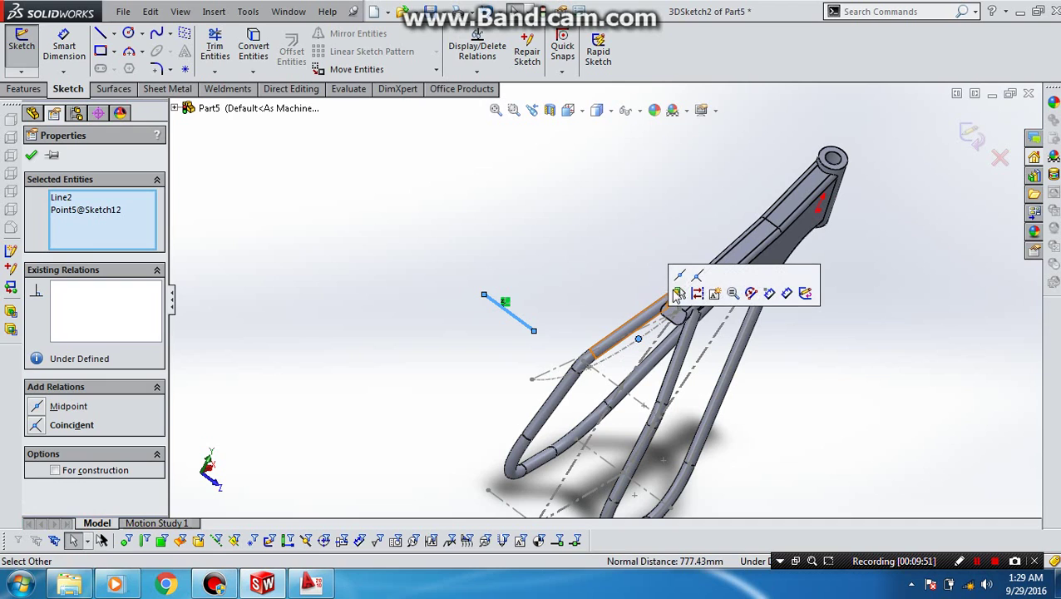
{"action": "left_click", "coordinate": [679, 278]}
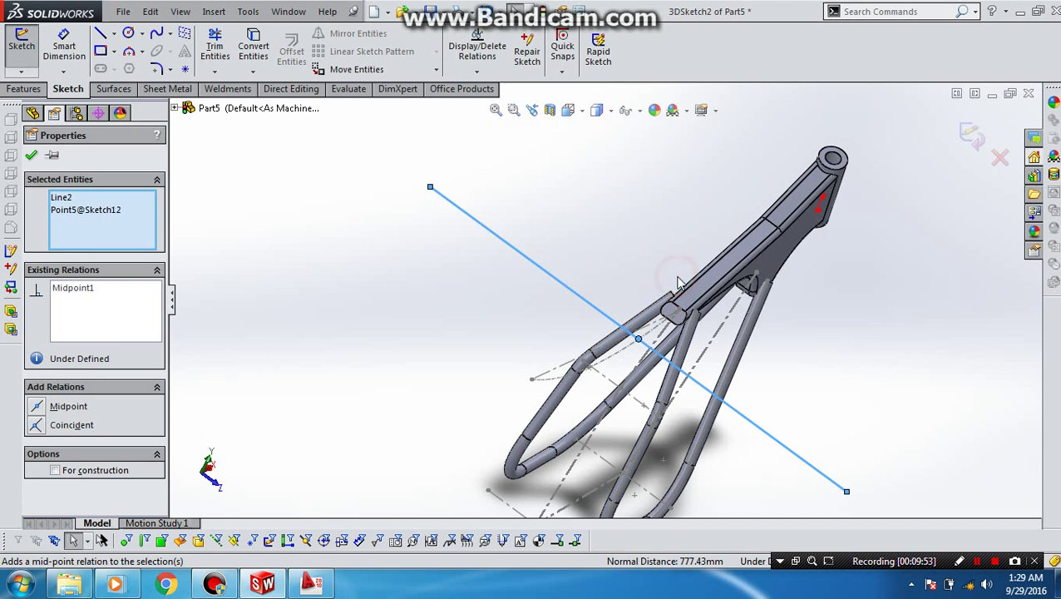
{"action": "left_click", "coordinate": [377, 442]}
{"action": "left_click", "coordinate": [541, 268]}
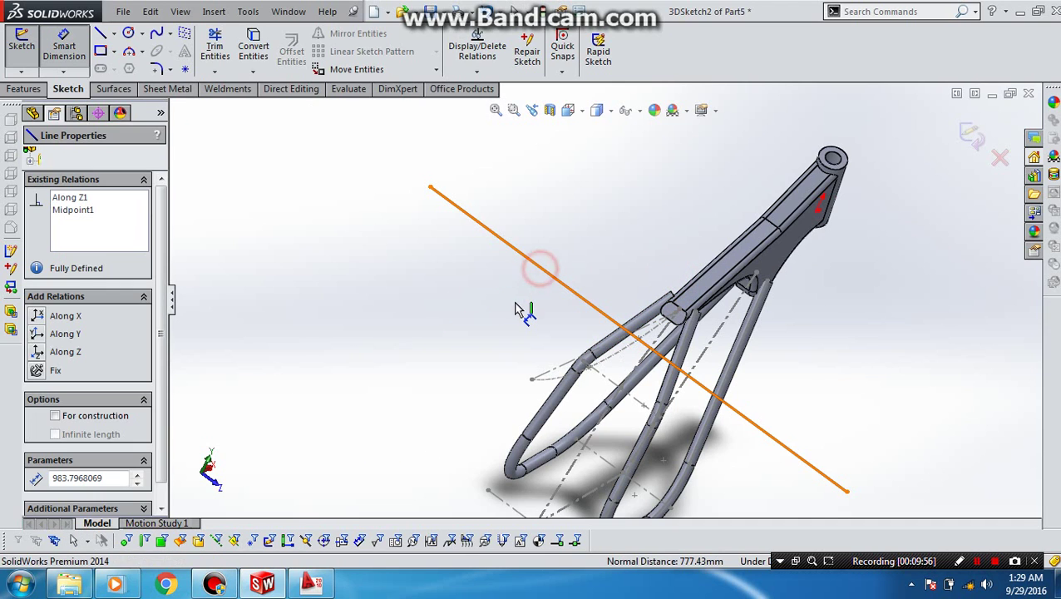
{"action": "left_click", "coordinate": [516, 299]}
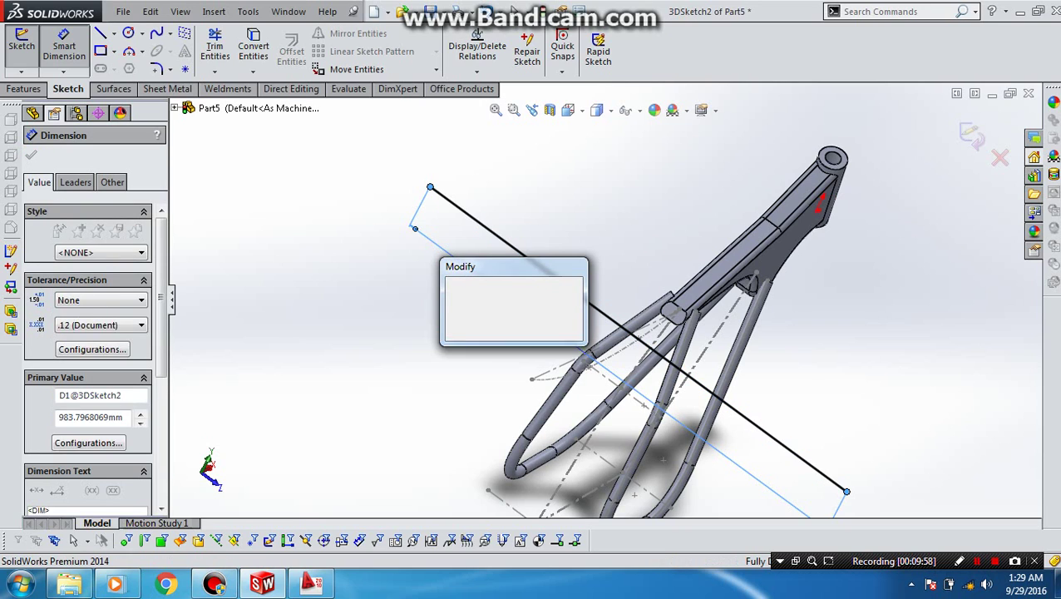